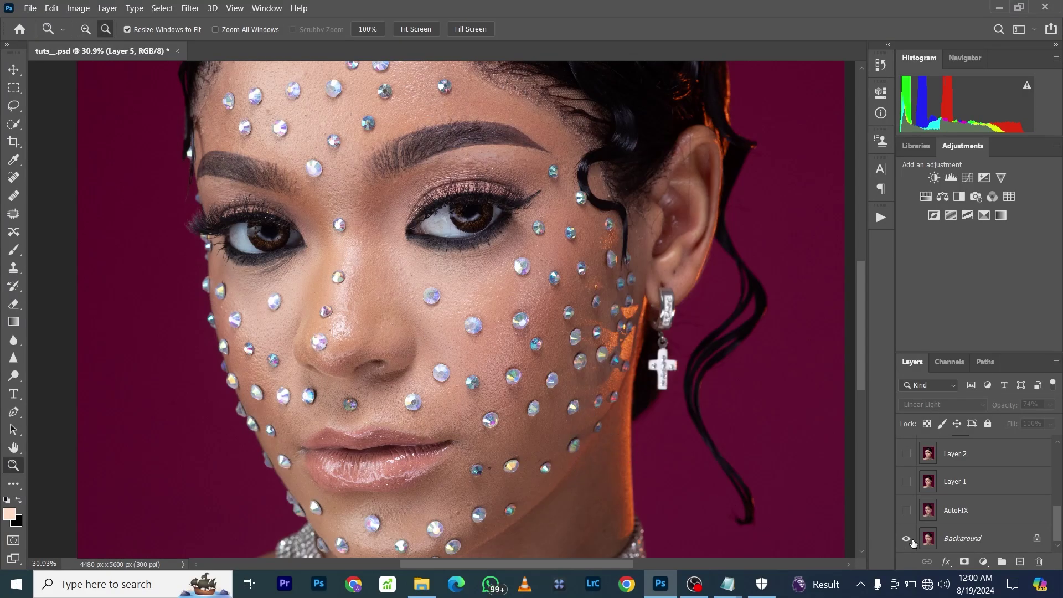
Show the hidden retouching layers one by one, from AutoFIX up through Layer 5, and preview the whole edited portrait
click(906, 510)
click(906, 481)
click(906, 459)
scroll(907, 462, up, 2)
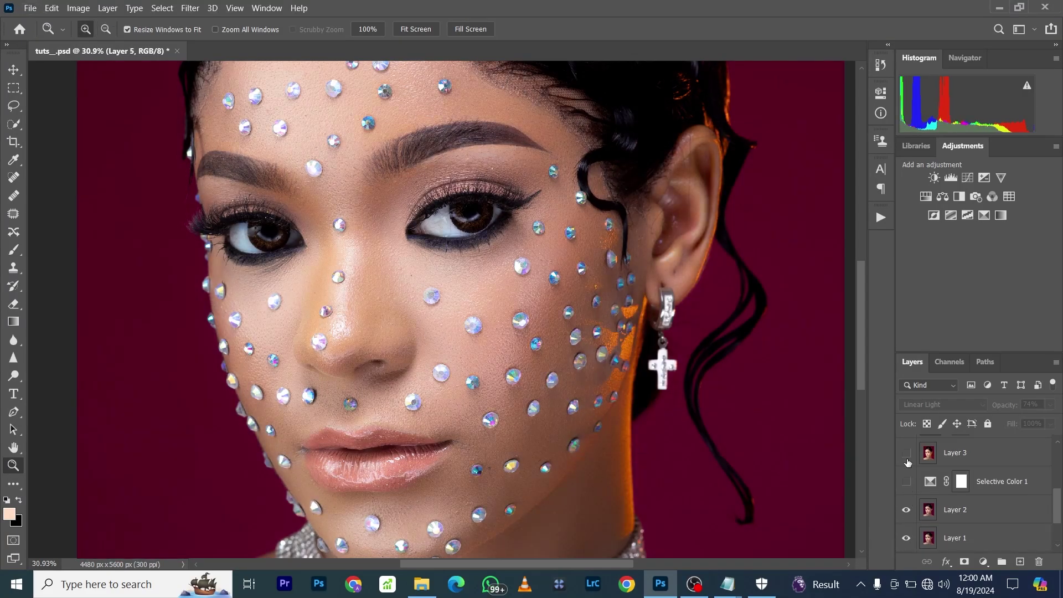
click(906, 481)
click(906, 453)
scroll(907, 462, up, 1)
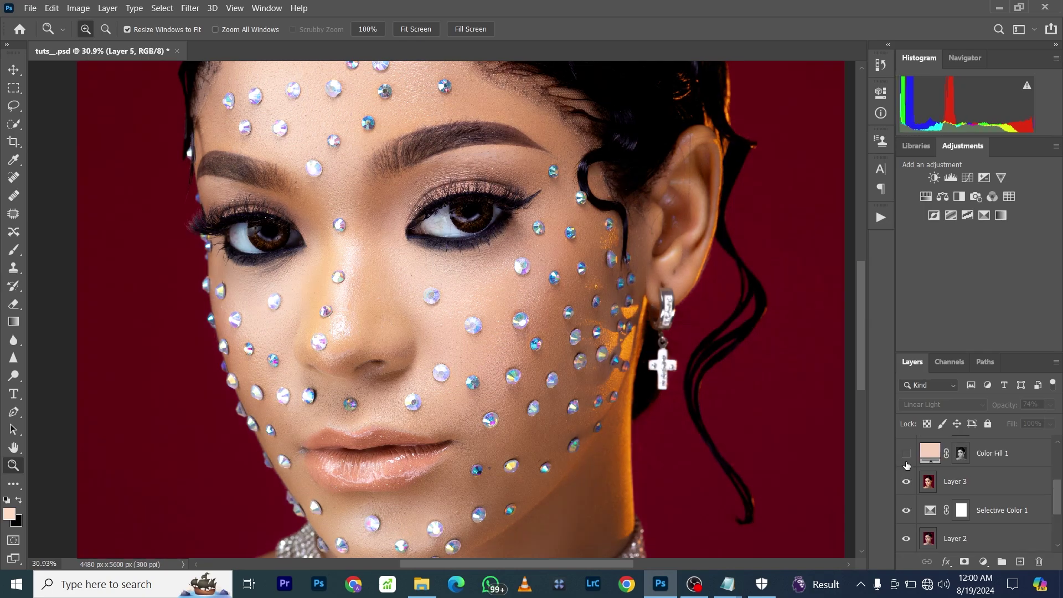
scroll(907, 462, up, 2)
click(906, 453)
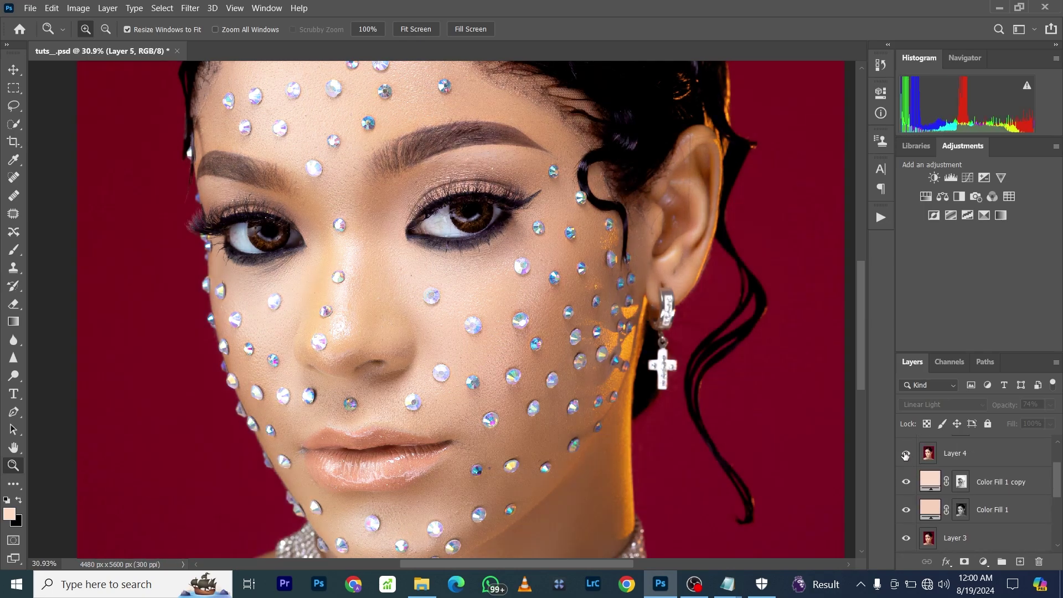
scroll(907, 462, up, 2)
click(907, 476)
click(906, 450)
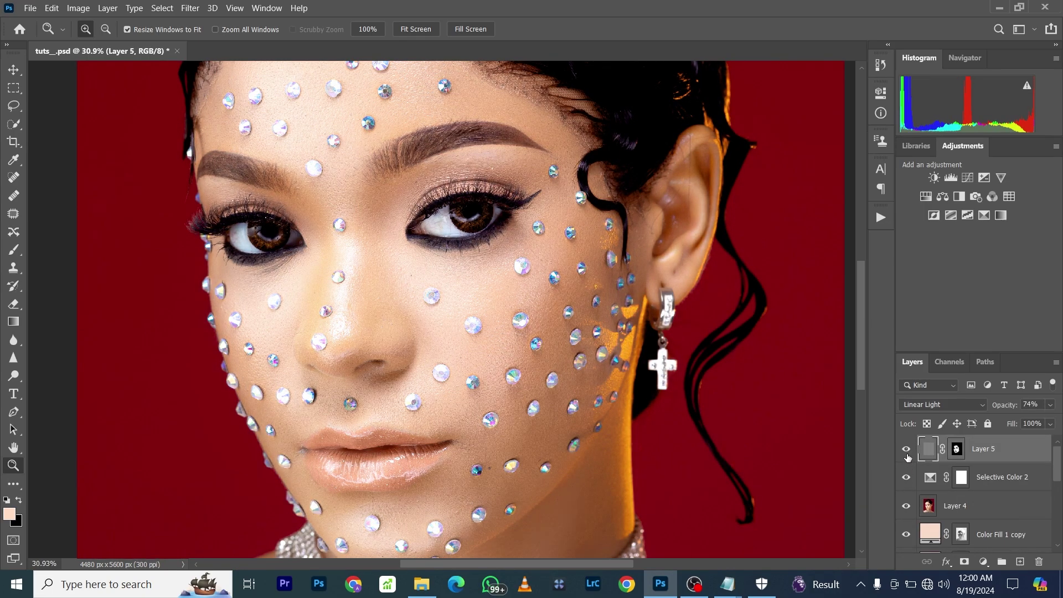
click(235, 8)
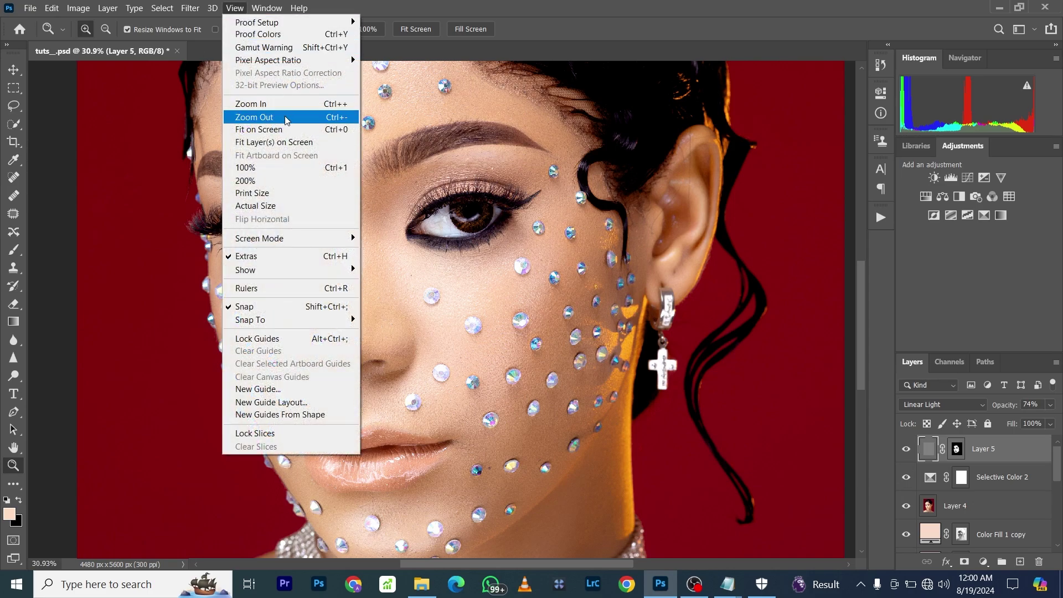
click(294, 131)
Revert the document to its opening tuts__.psd snapshot in the history
click(877, 93)
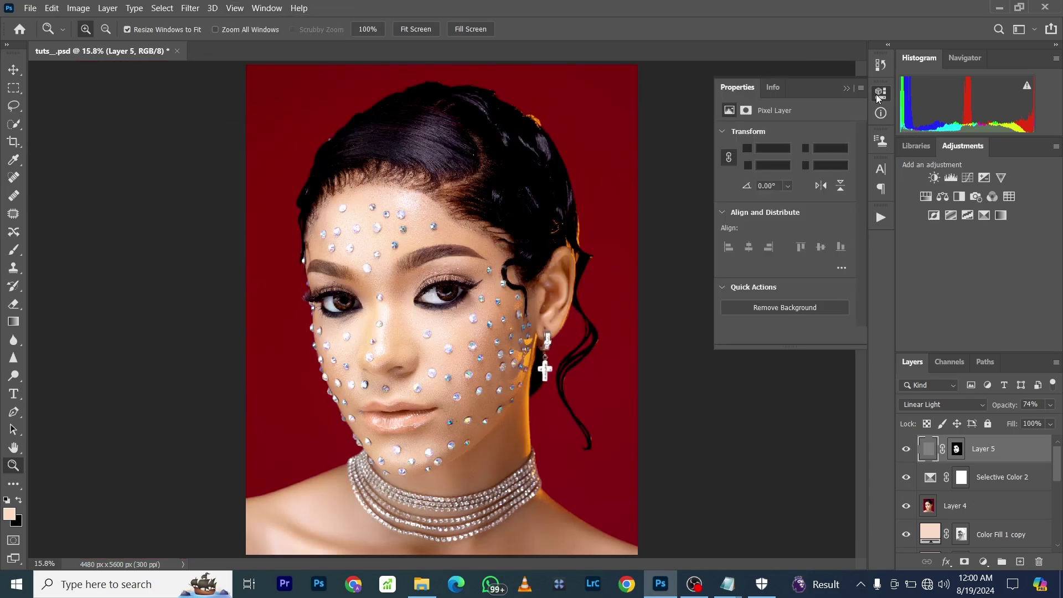
click(881, 113)
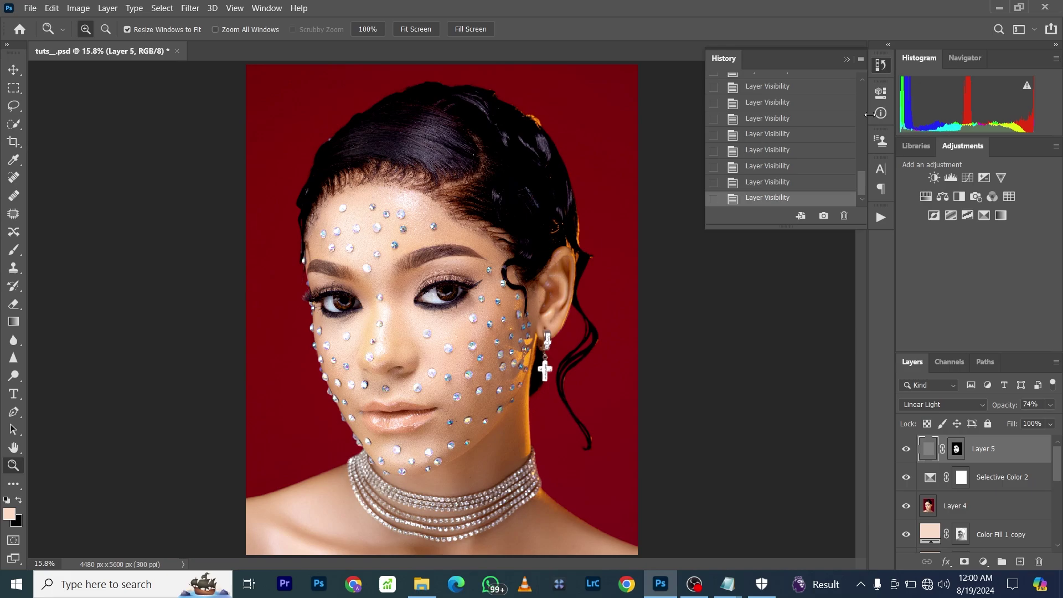
drag(862, 185, 859, 98)
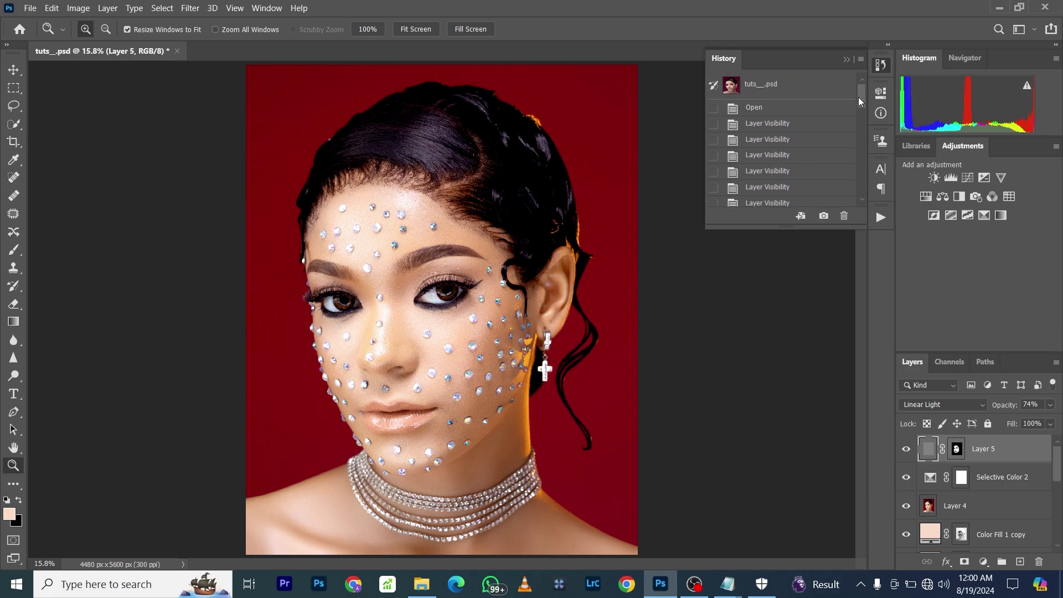
click(830, 88)
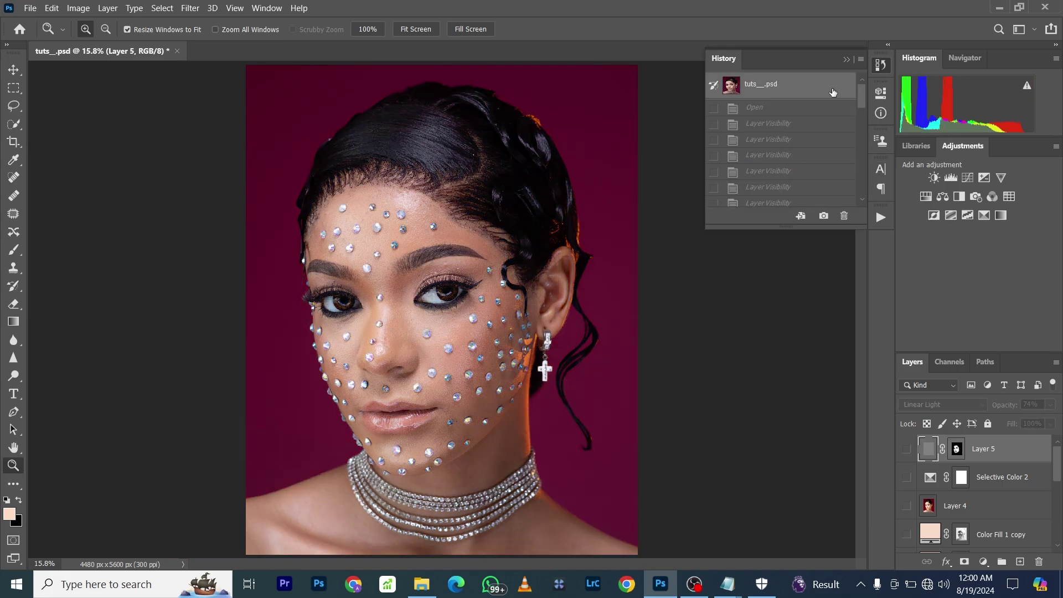
Examine the unretouched portrait's facial skin up close, then view the whole image again
click(448, 382)
click(448, 381)
click(448, 381)
scroll(451, 369, up, 3)
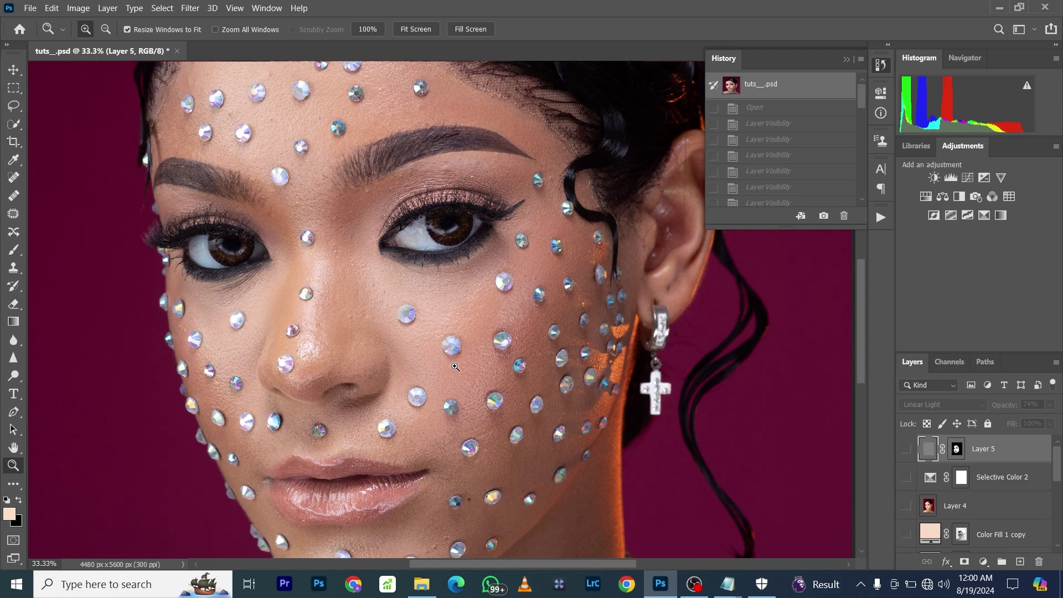
scroll(457, 362, down, 4)
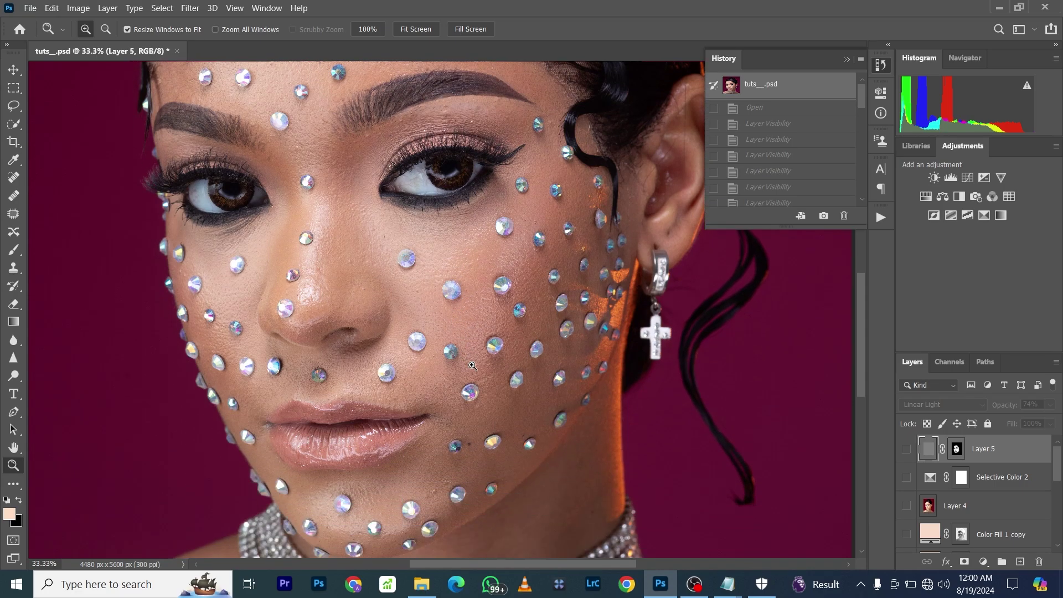
click(235, 8)
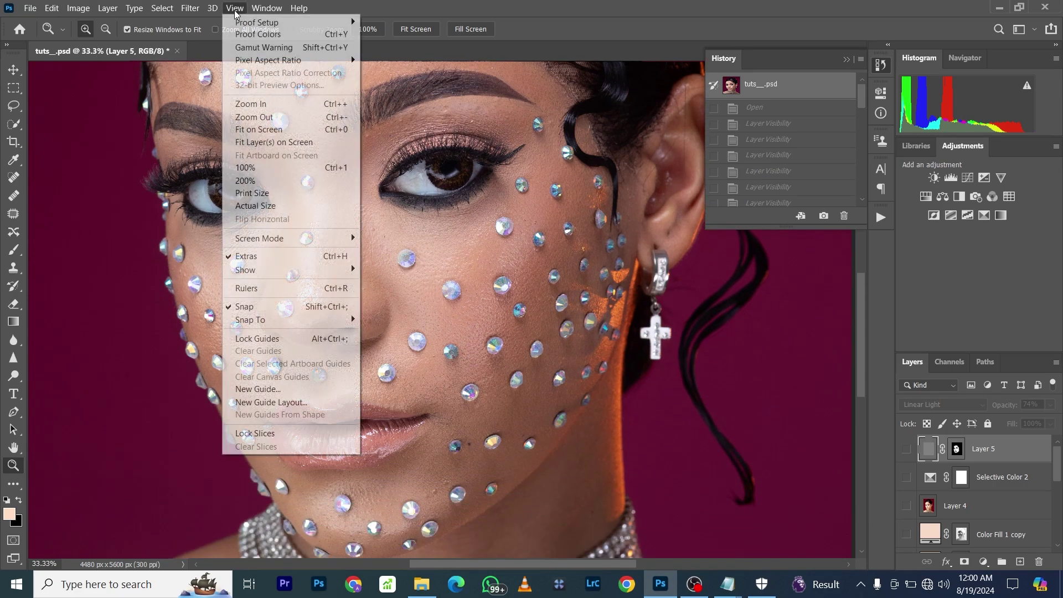
click(260, 127)
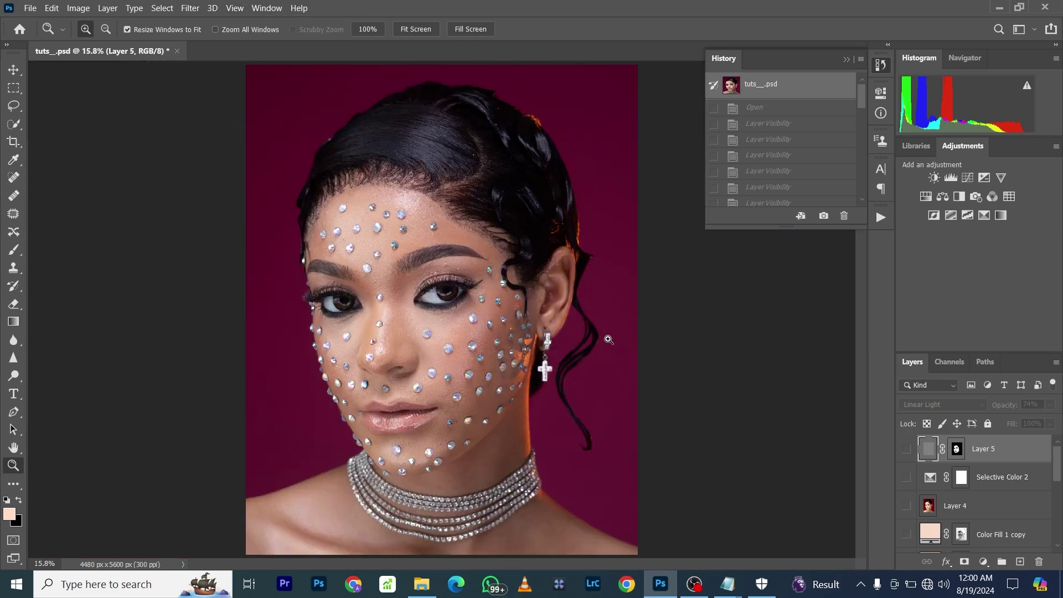
drag(456, 327, 487, 336)
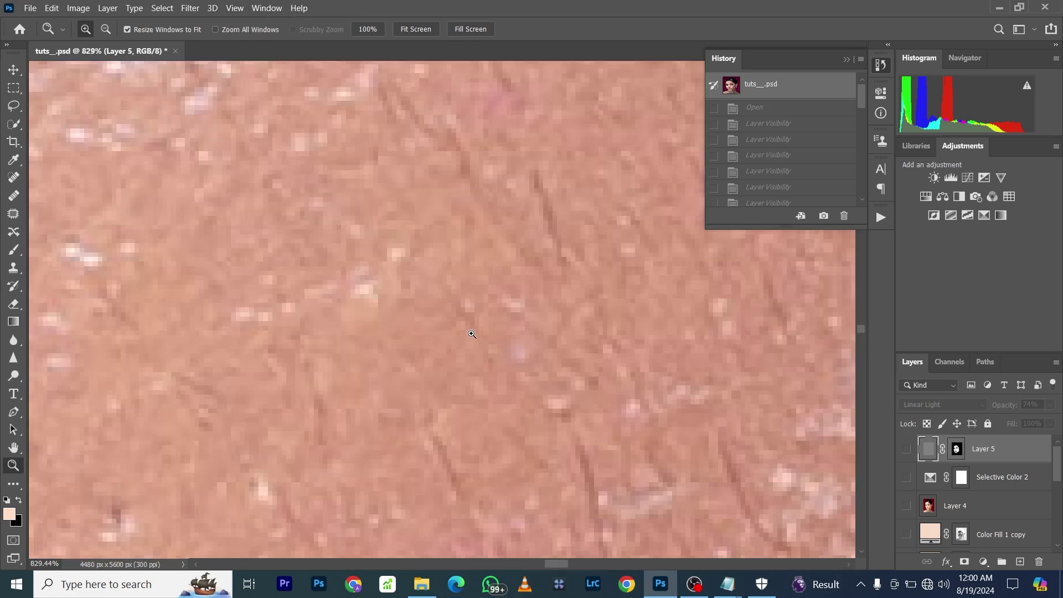
click(235, 7)
click(292, 129)
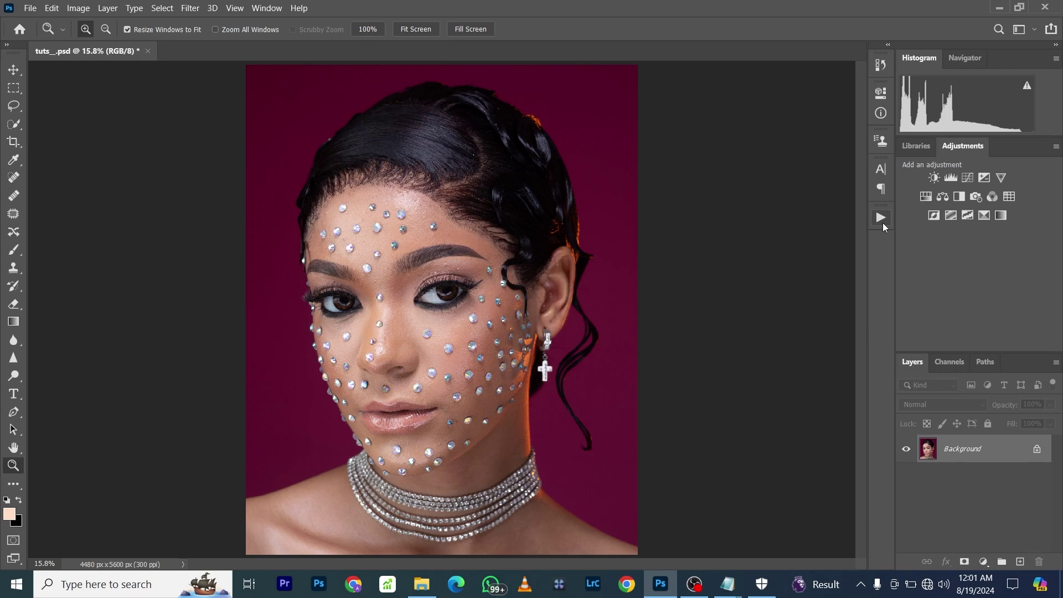
Run the autoFix FS action from the All-in-All Retouching set on the Background layer
click(882, 221)
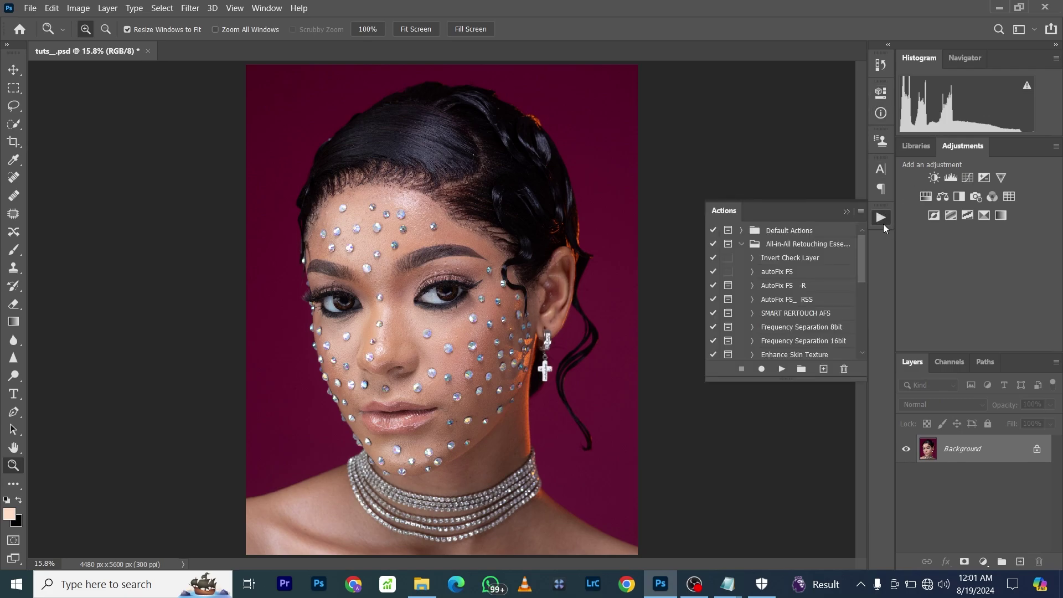
click(794, 276)
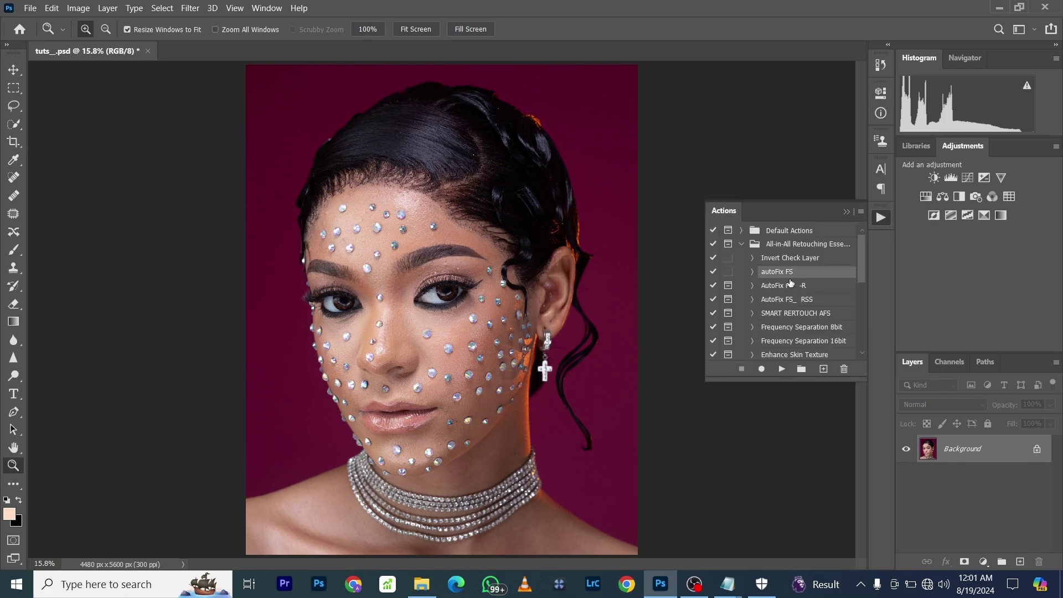
click(782, 368)
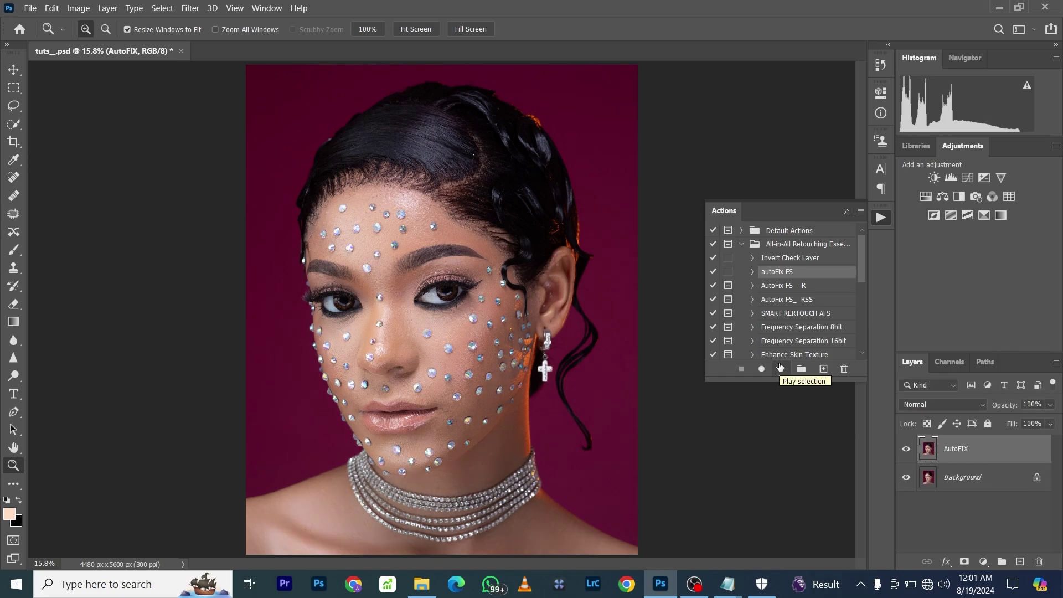
Compare the eye and cheek skin close up with the AutoFIX layer hidden and shown
drag(493, 359, 384, 283)
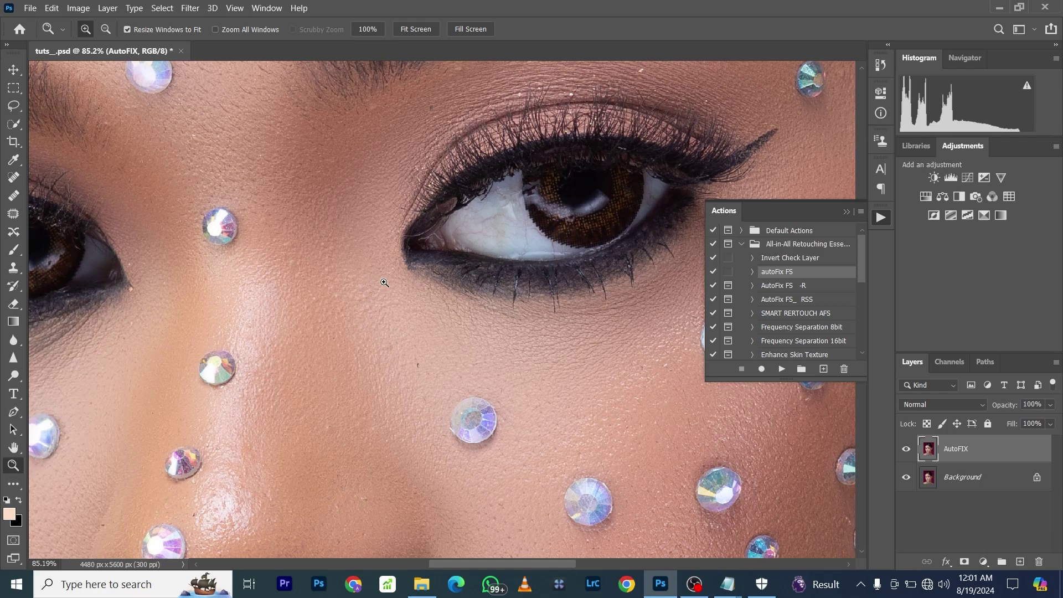
alt+click(453, 331)
alt+click(462, 343)
alt+click(468, 350)
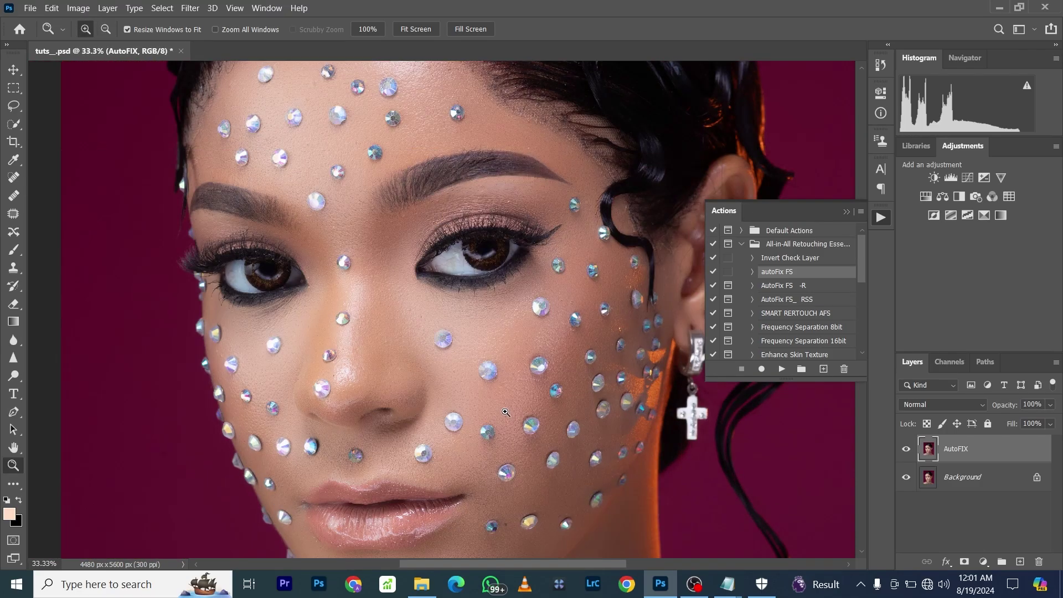
click(902, 449)
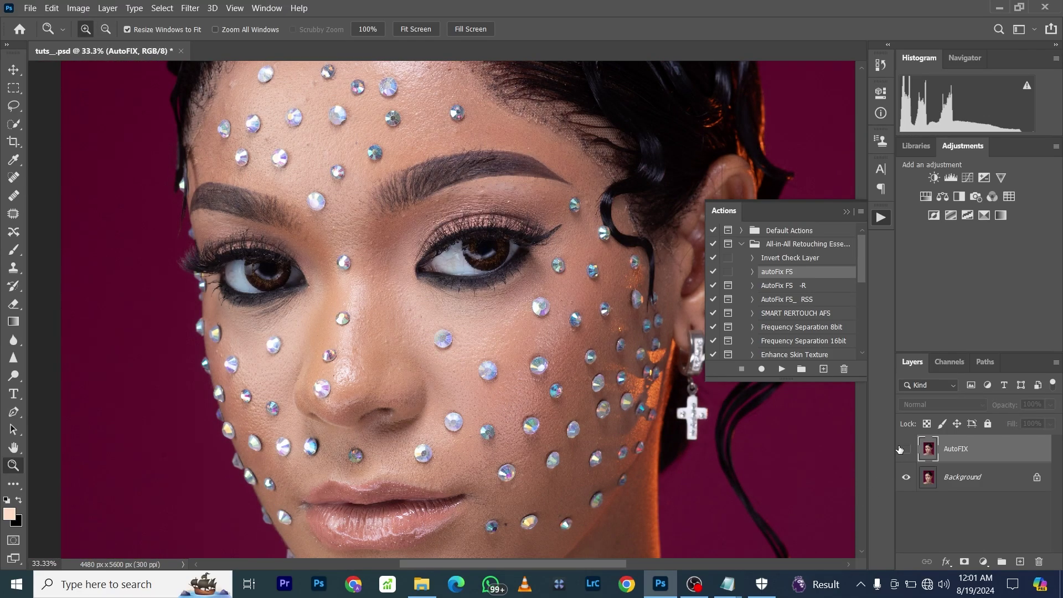
click(902, 449)
click(590, 482)
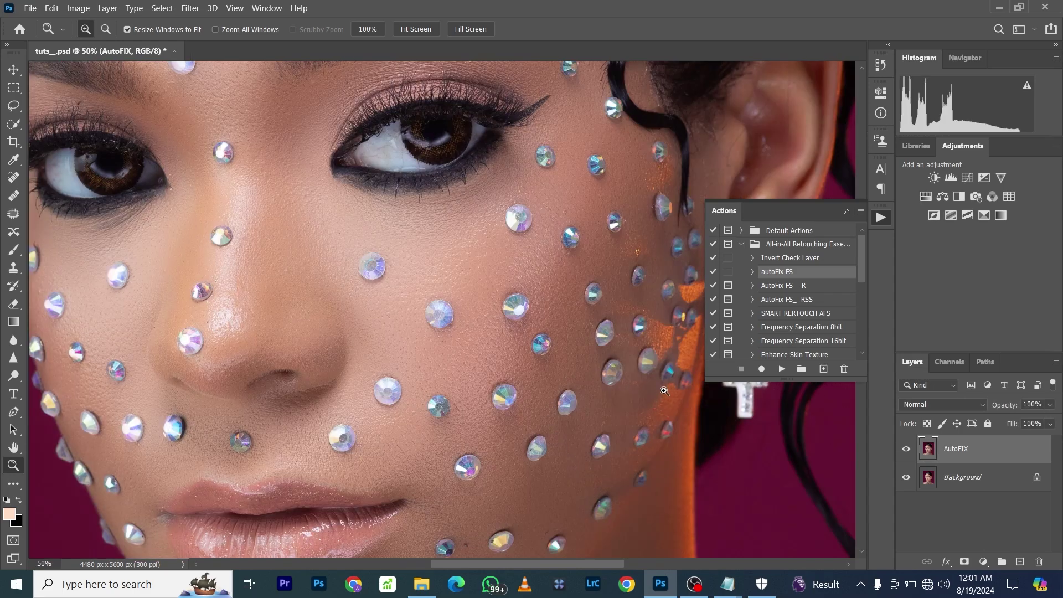
click(905, 450)
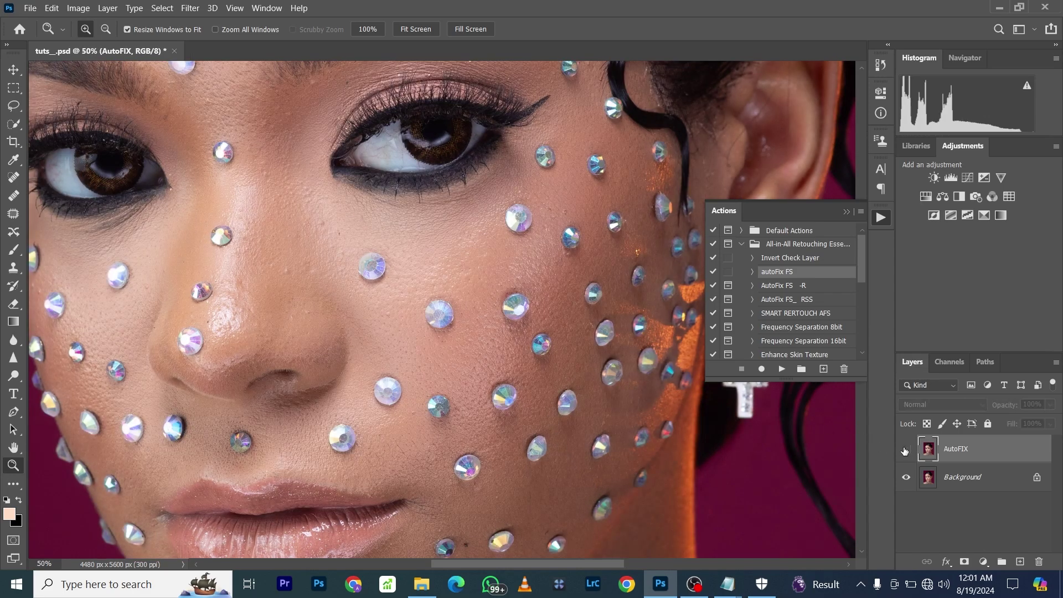
click(905, 450)
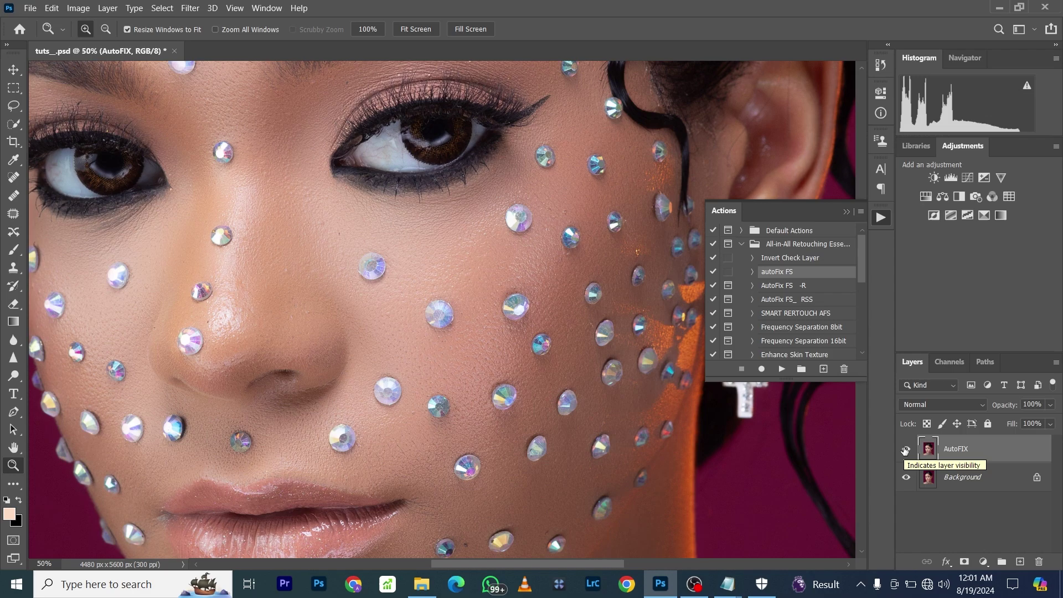
Hide the AutoFIX layer, inspect the original skin from forehead to mouth, and show the layer again
click(904, 450)
scroll(353, 403, up, 2)
scroll(353, 403, up, 6)
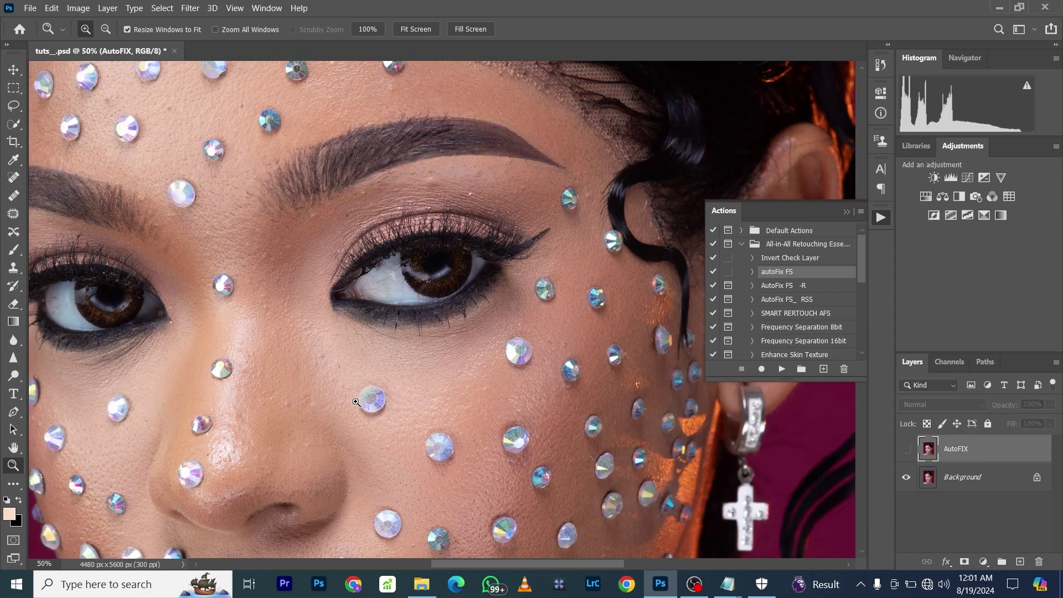
scroll(364, 397, down, 10)
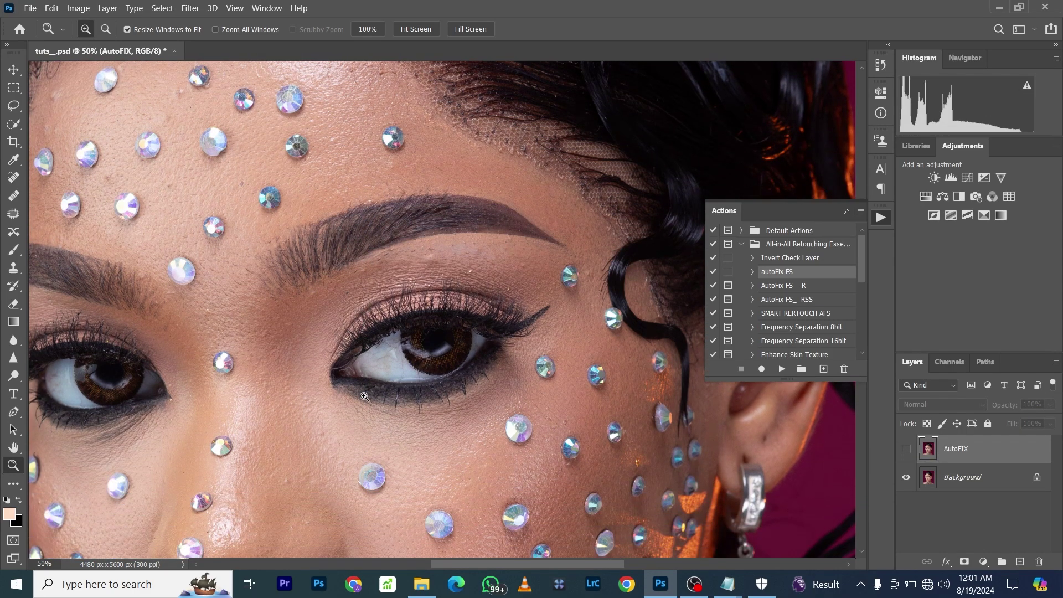
scroll(365, 397, down, 1)
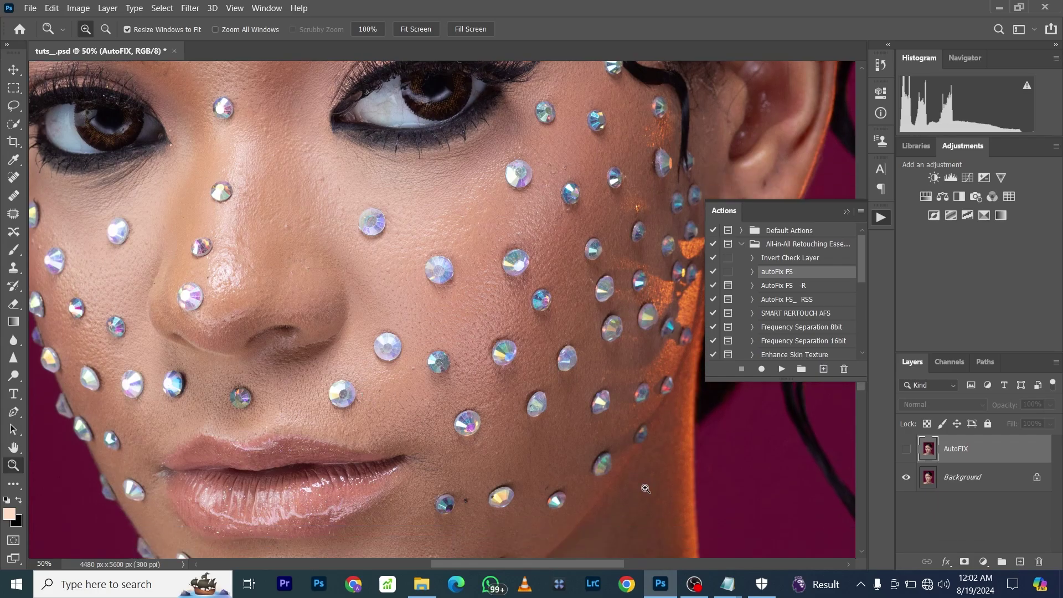
click(906, 449)
Check the mouth, chin and neck with the AutoFIX layer off and on, and return to the whole portrait
scroll(605, 390, down, 5)
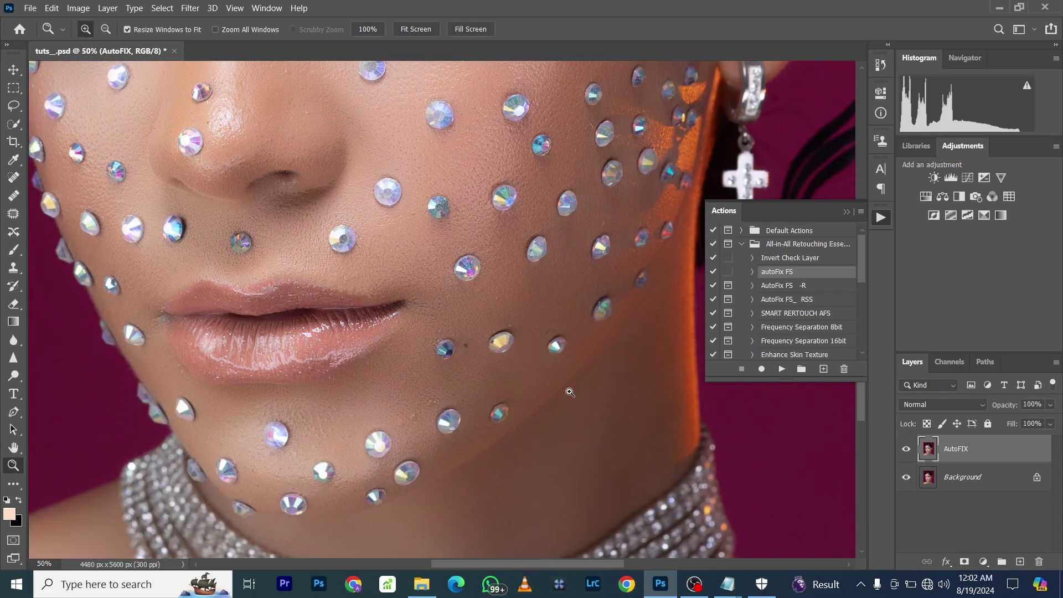
scroll(569, 392, up, 4)
scroll(623, 399, down, 4)
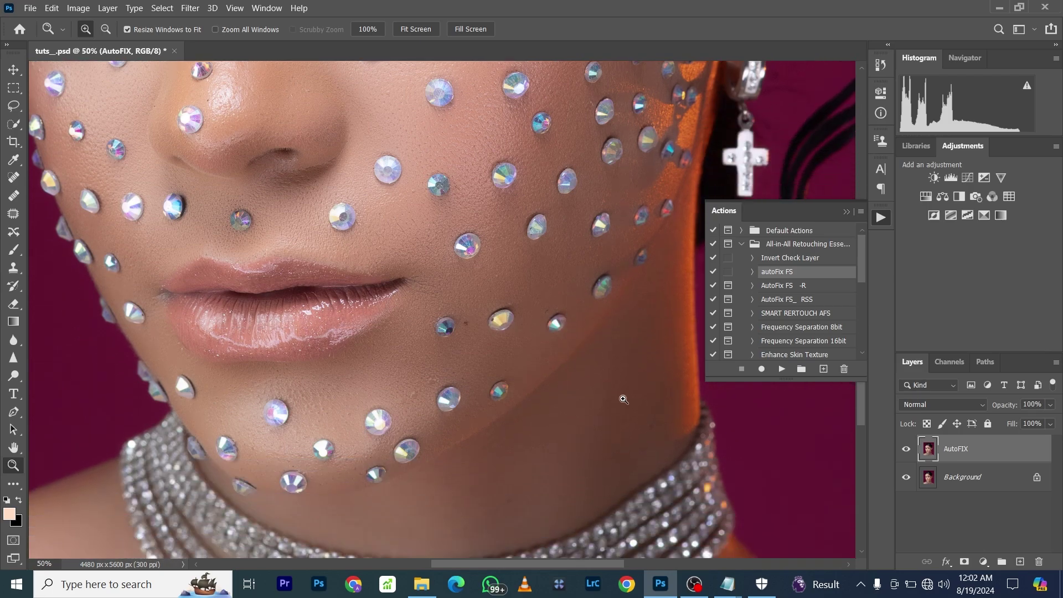
click(906, 450)
click(906, 450)
scroll(462, 500, down, 1)
scroll(461, 500, down, 3)
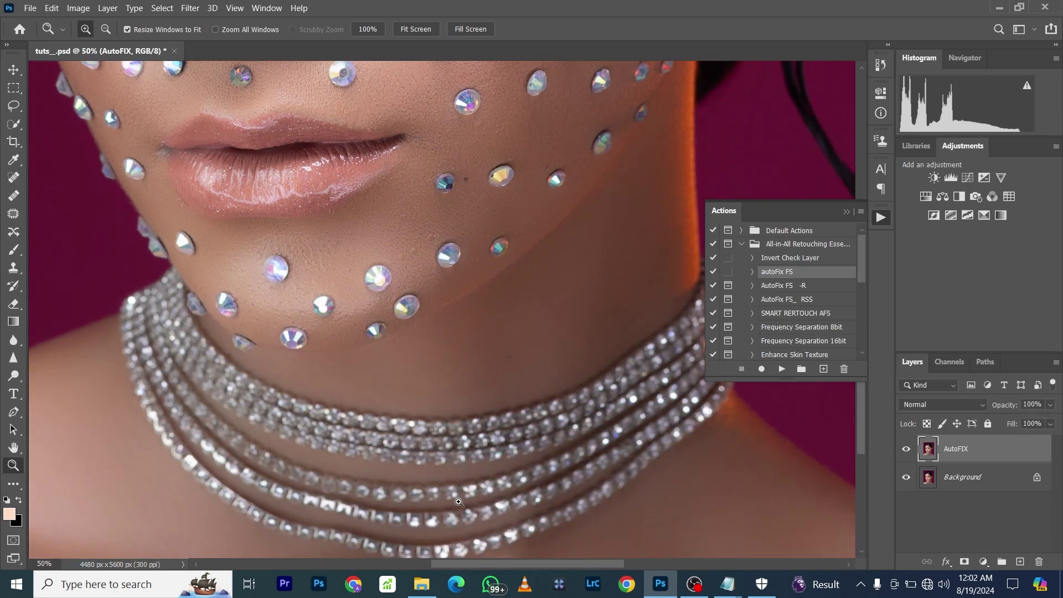
click(234, 8)
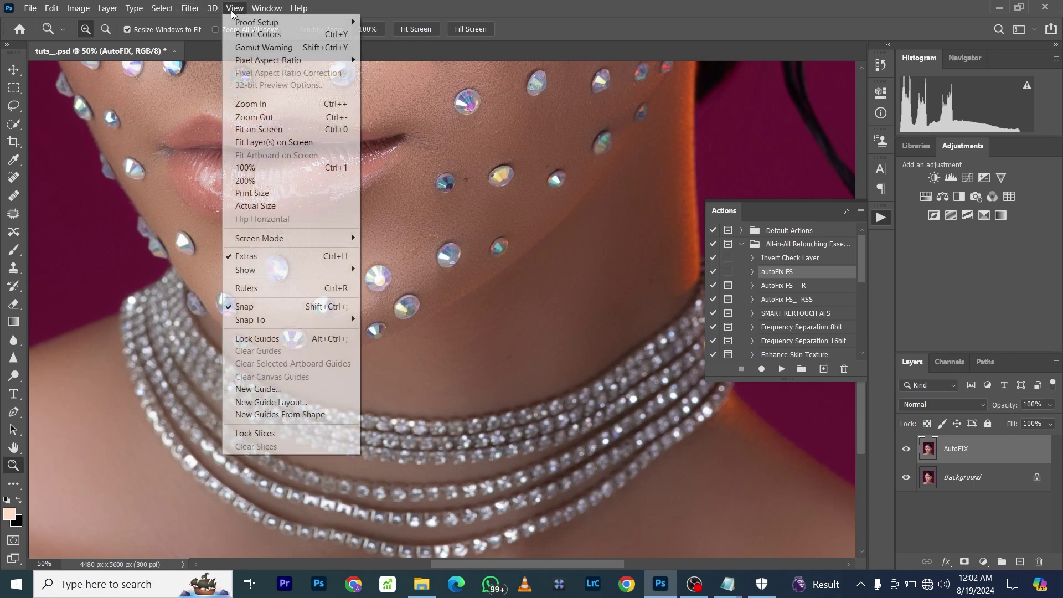
click(279, 130)
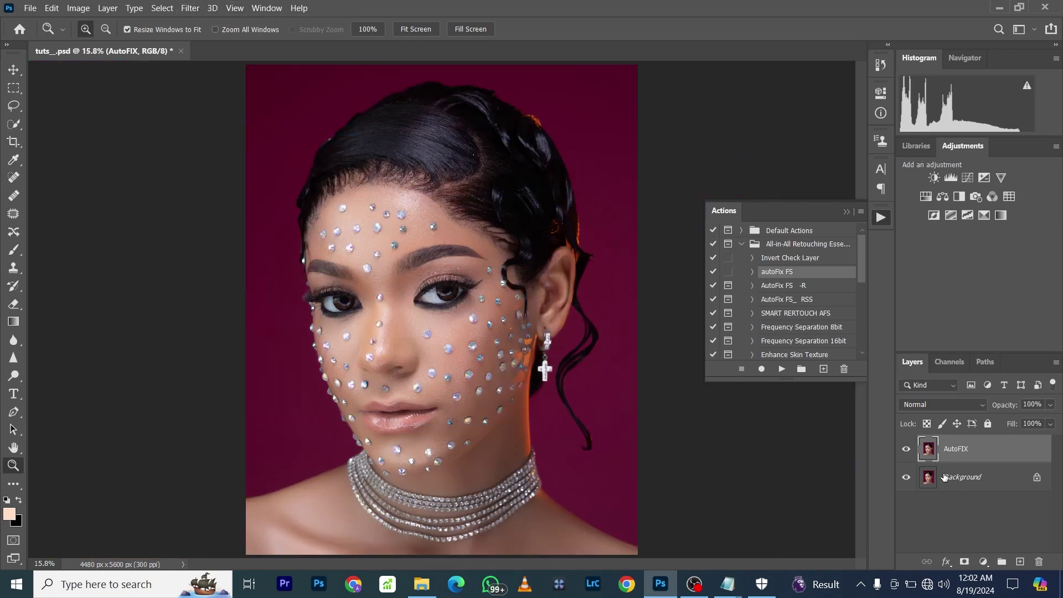
Run the auto Pop! action from the AUTO POP set on the AutoFIX layer
scroll(814, 337, down, 3)
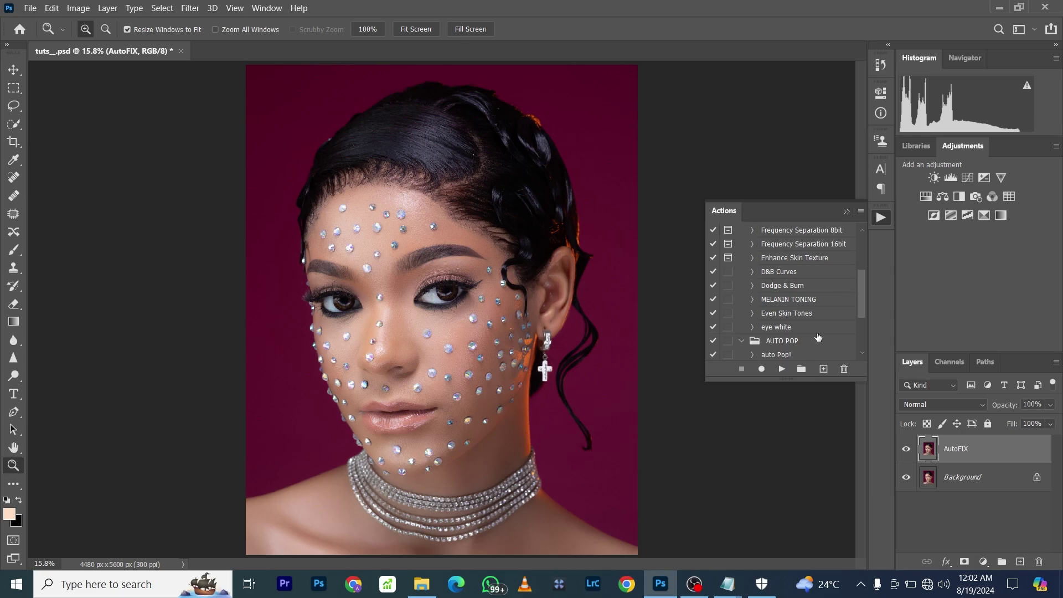
scroll(818, 336, down, 1)
click(773, 314)
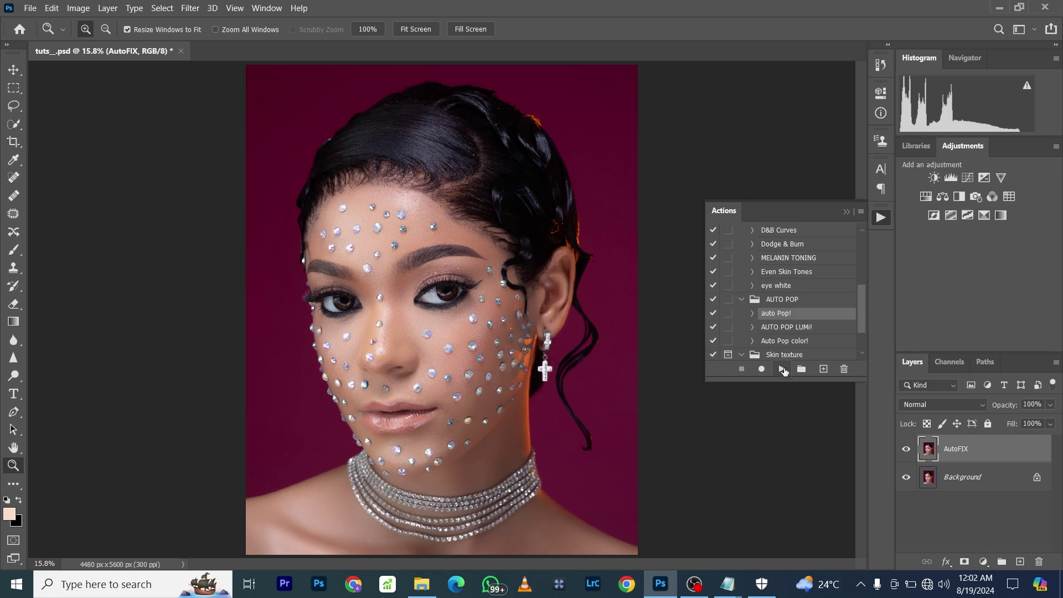
click(782, 369)
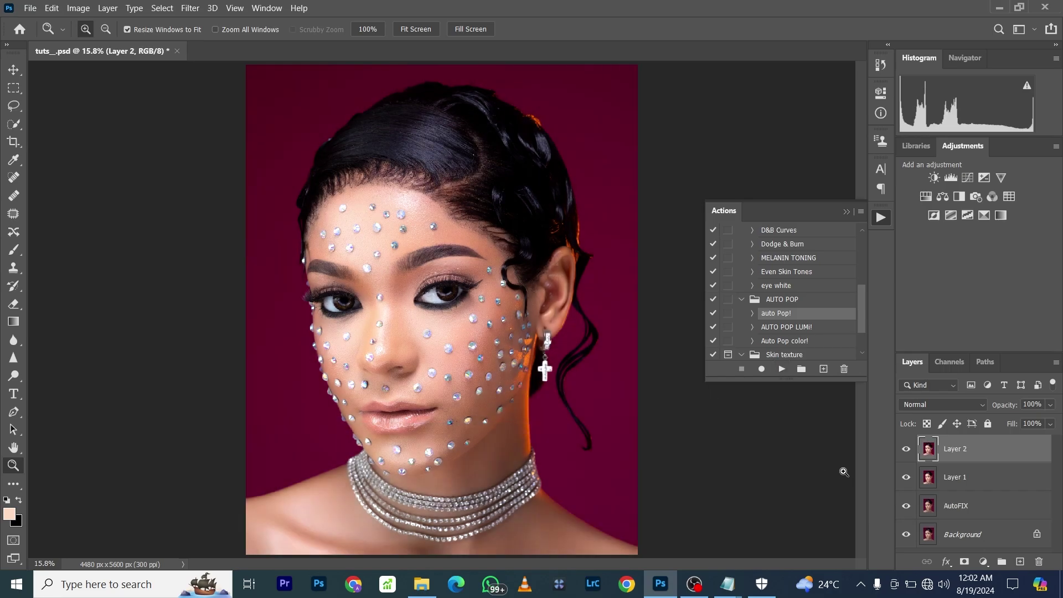
Check the portrait with the auto Pop! layers hidden and shown, and delete Layer 1 and Layer 2
click(906, 450)
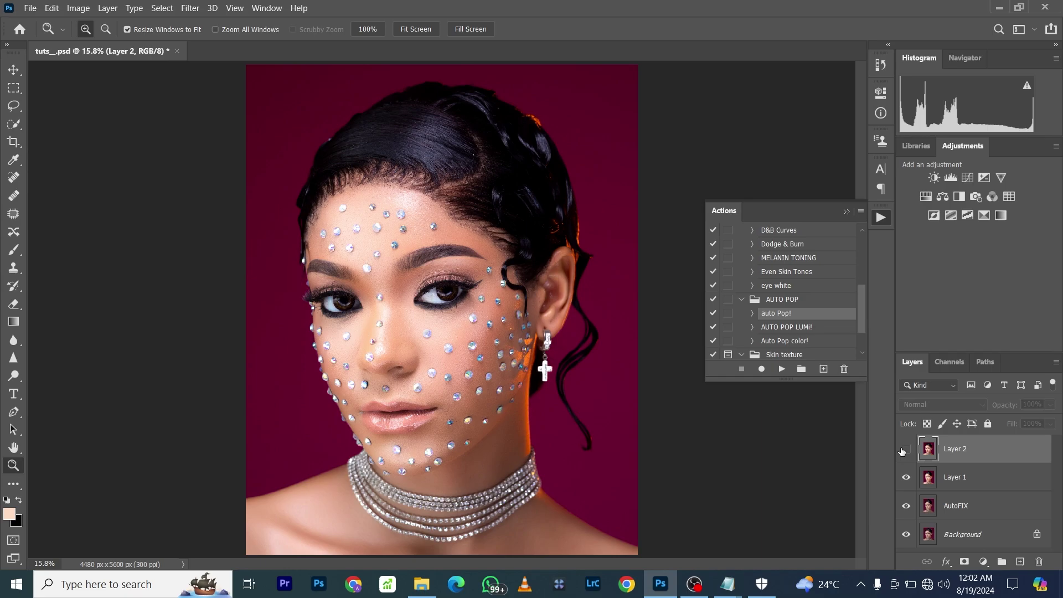
click(908, 478)
click(907, 478)
shift+click(987, 477)
drag(988, 477, 1038, 562)
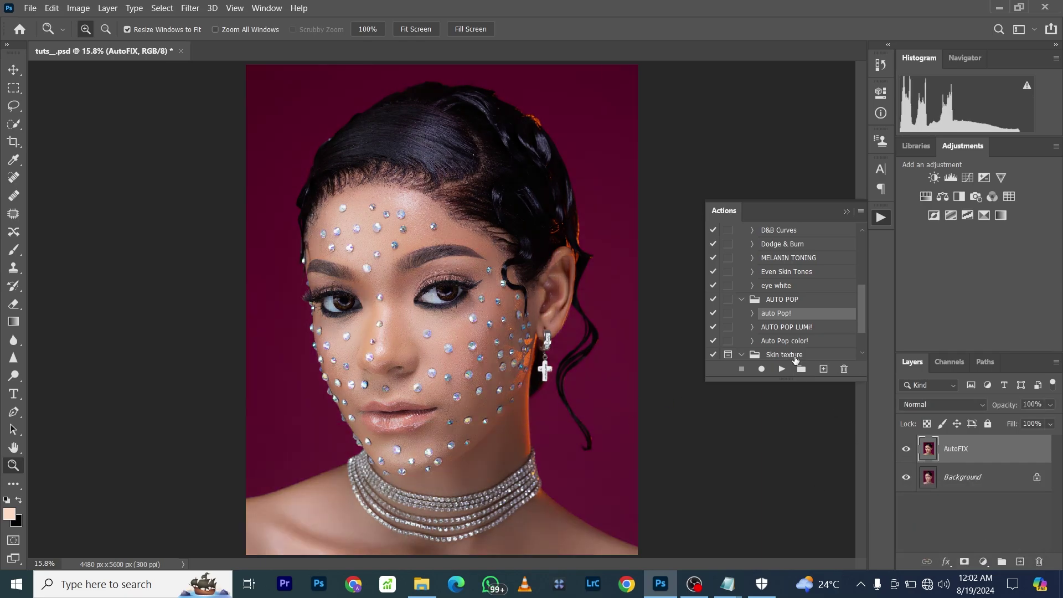
Run the AUTO POP LUMI! action from the AUTO POP set on the AutoFIX layer
click(776, 328)
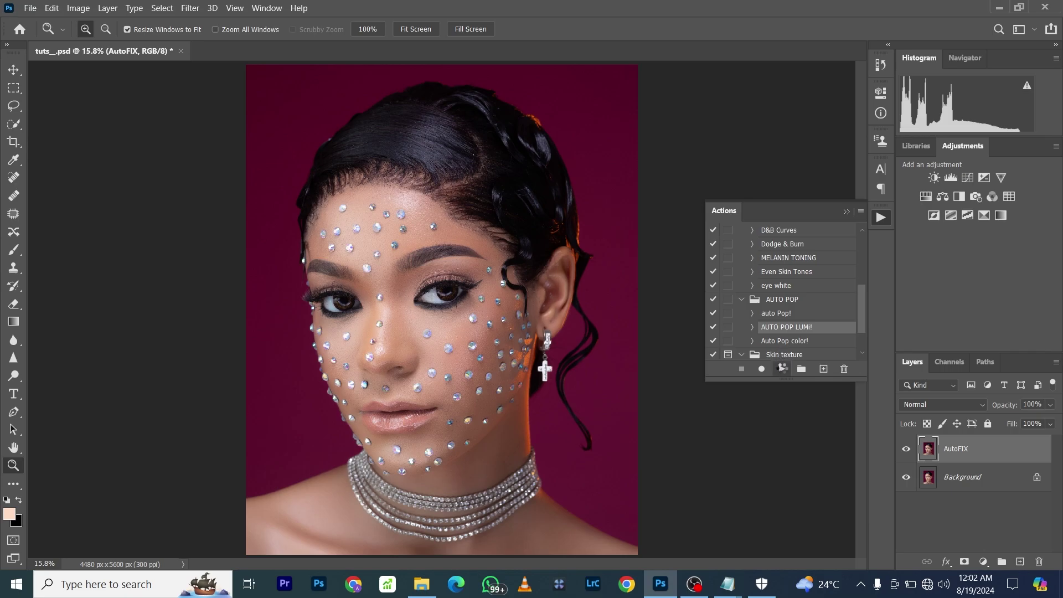
click(782, 368)
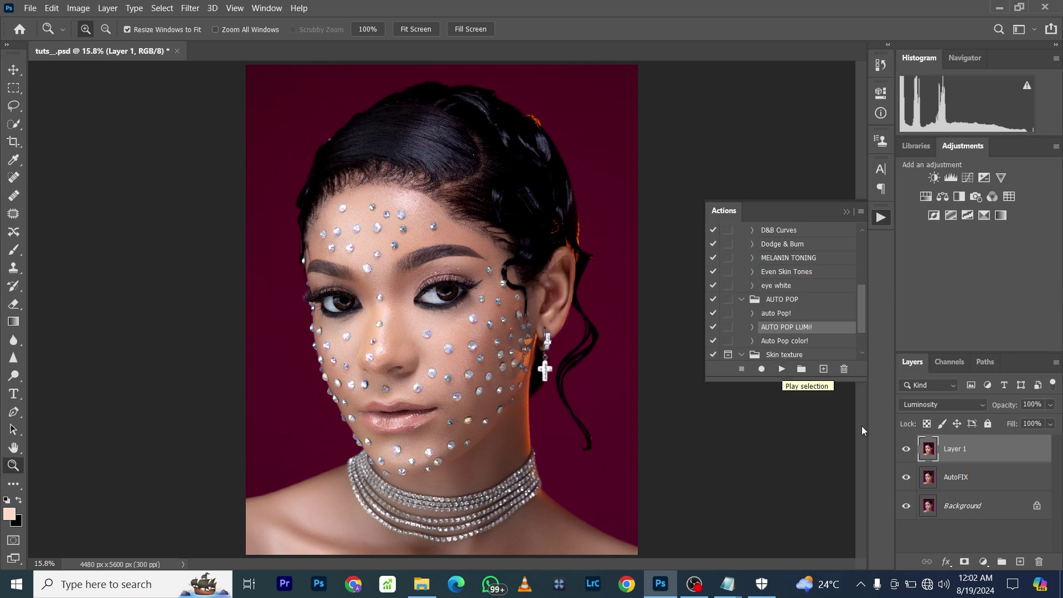
Compare the whole portrait and the face close up with Layer 1 hidden and shown, and return to the full view
click(907, 450)
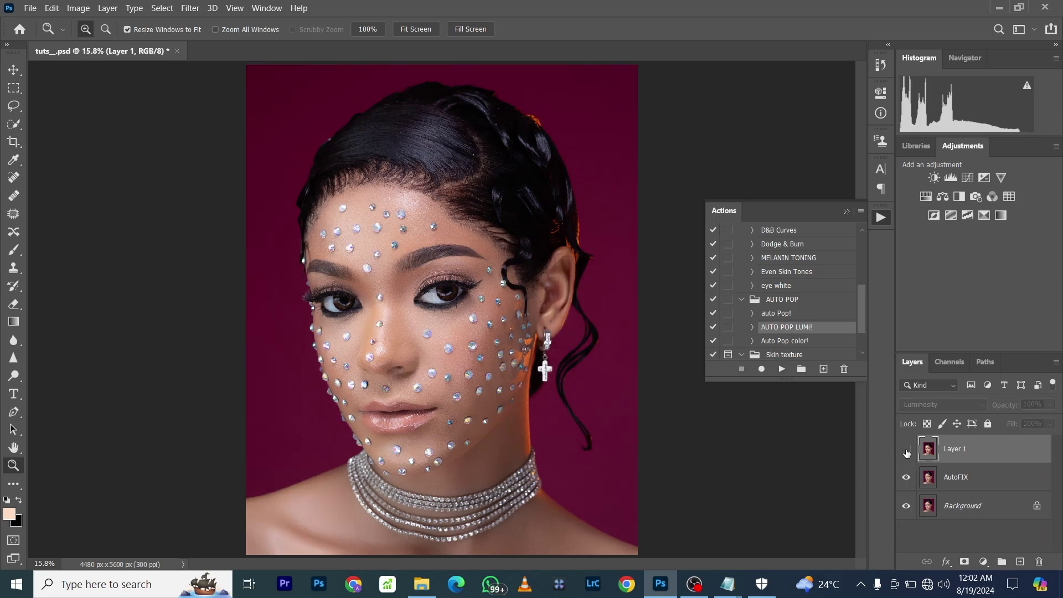
click(907, 449)
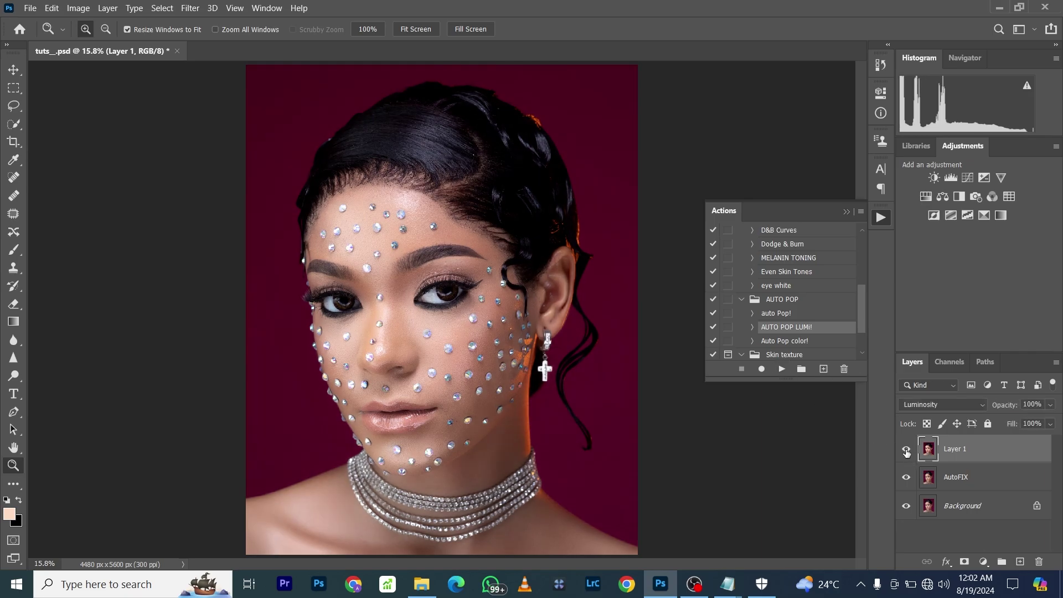
click(907, 451)
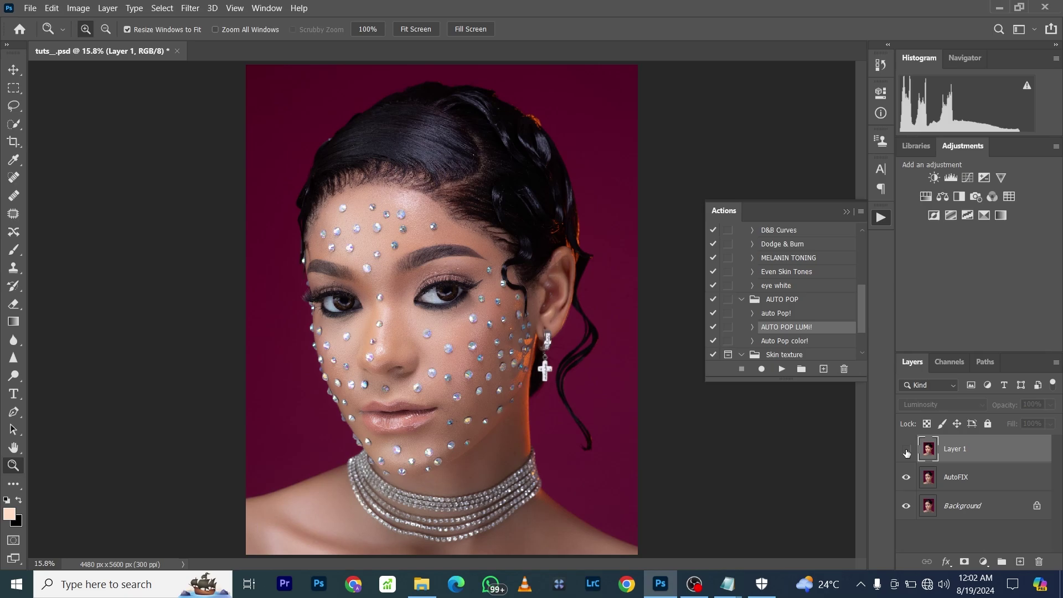
click(906, 451)
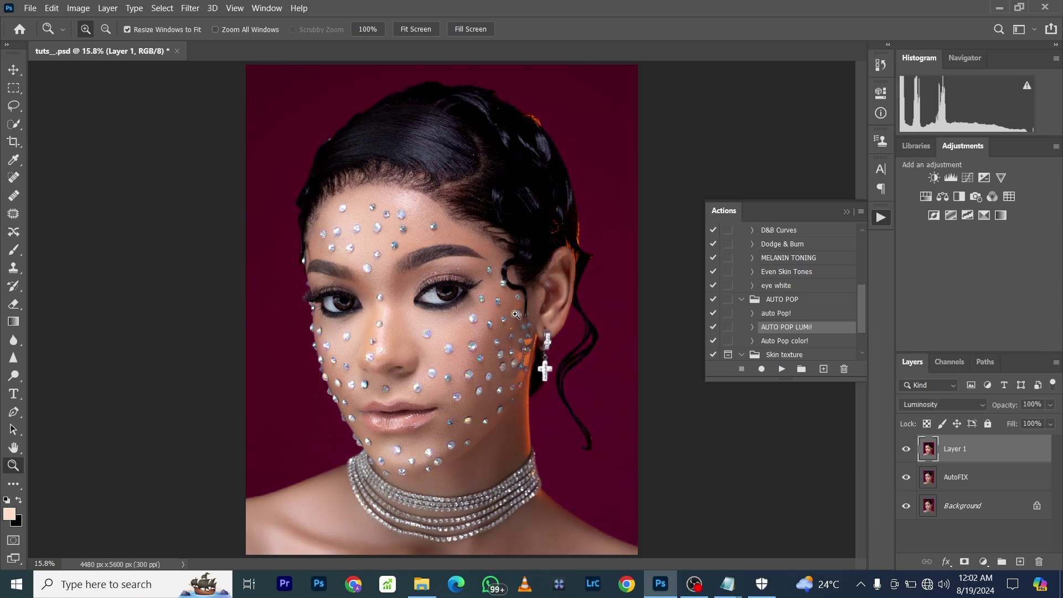
click(457, 336)
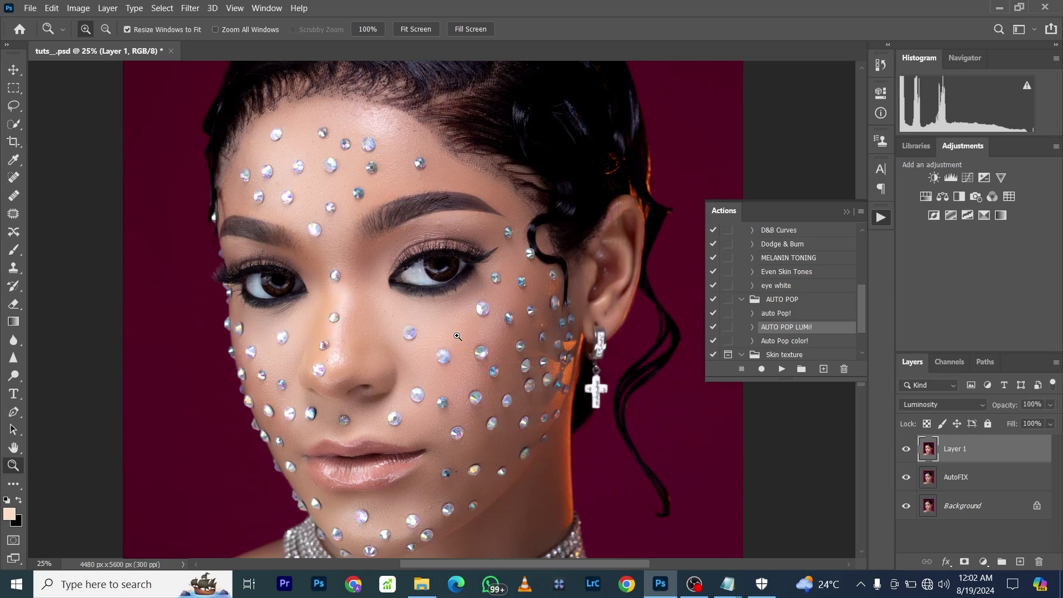
click(906, 453)
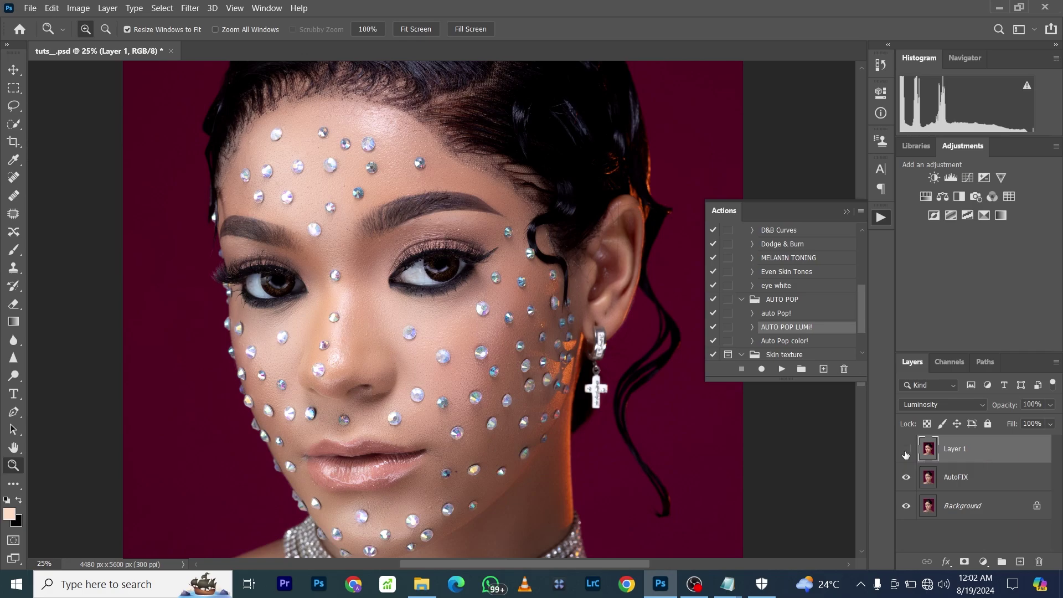
click(906, 453)
click(235, 8)
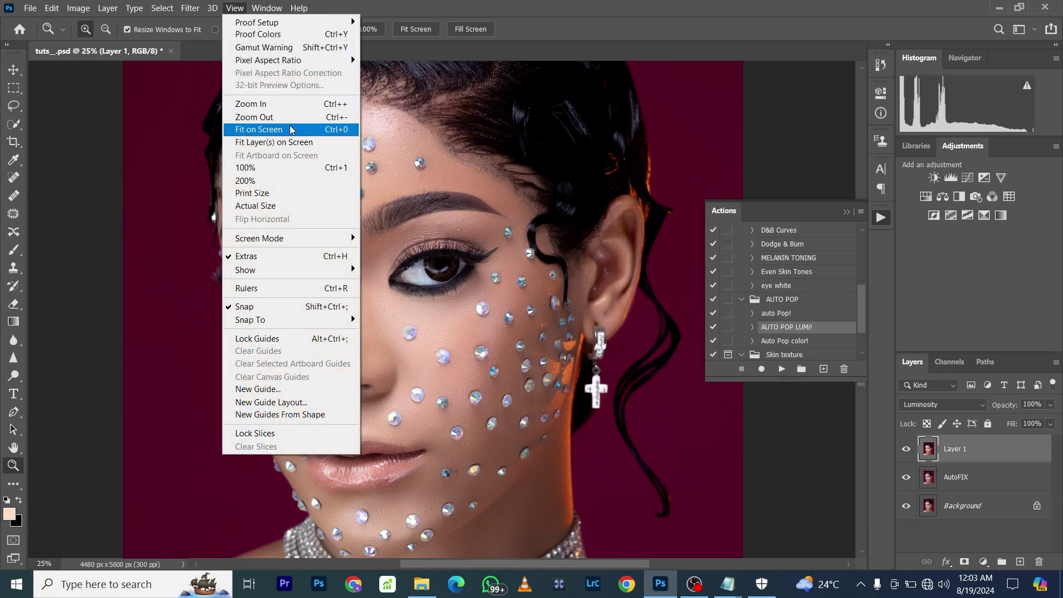
click(297, 132)
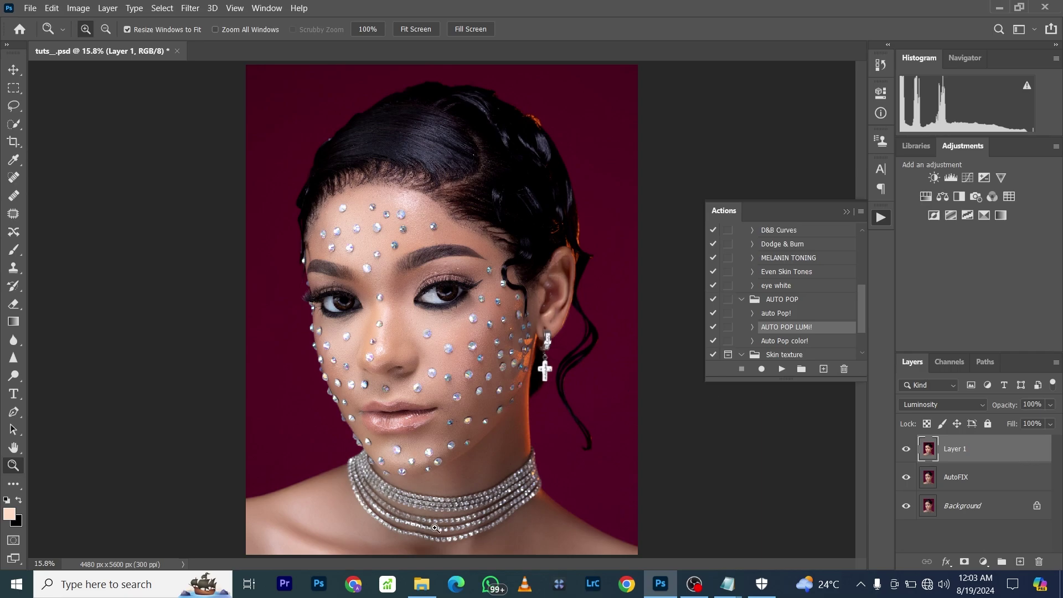
Apply the Camera Raw Filter to Layer 1 and create a Person 1 mask covering Facial Skin and Body Skin
click(189, 11)
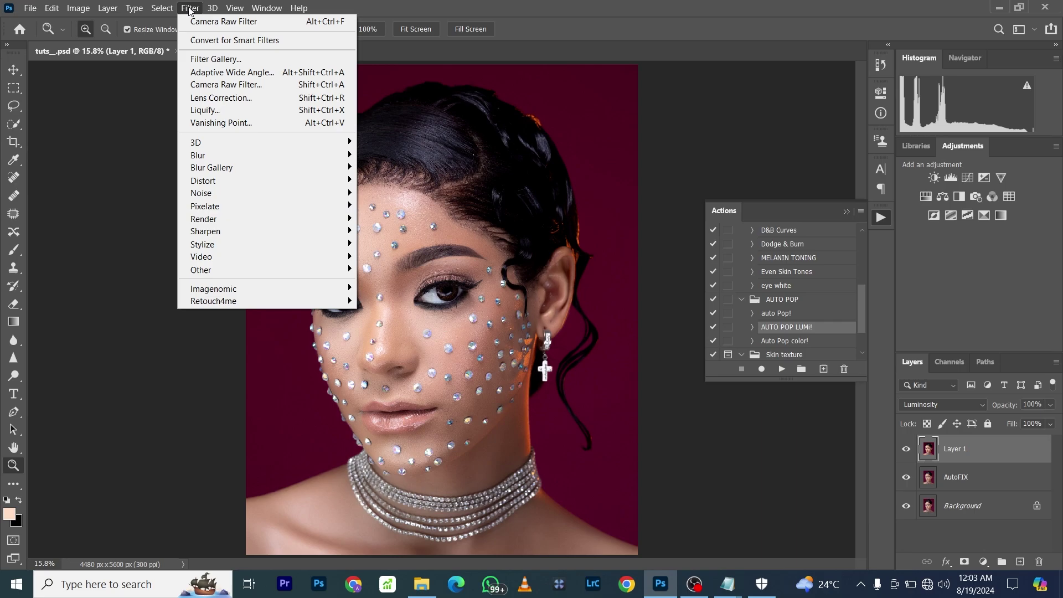
click(247, 90)
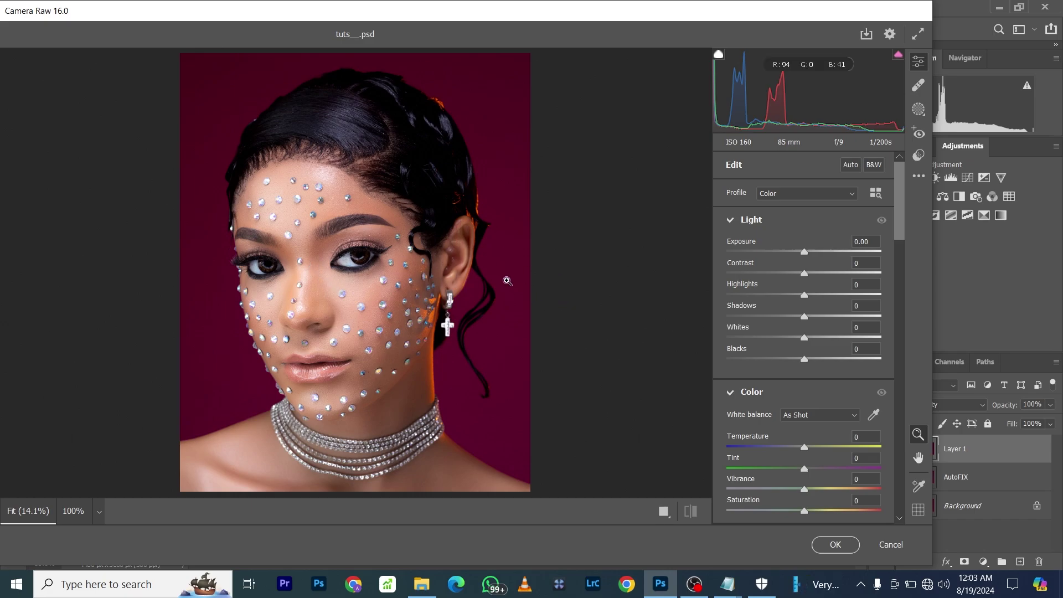
click(919, 110)
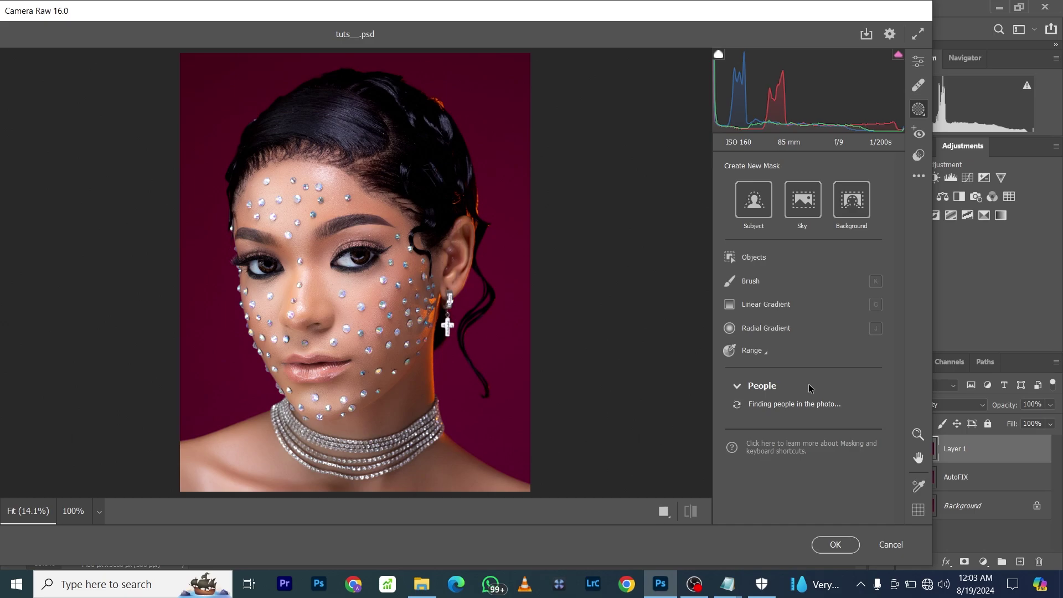
mouse_move(816, 386)
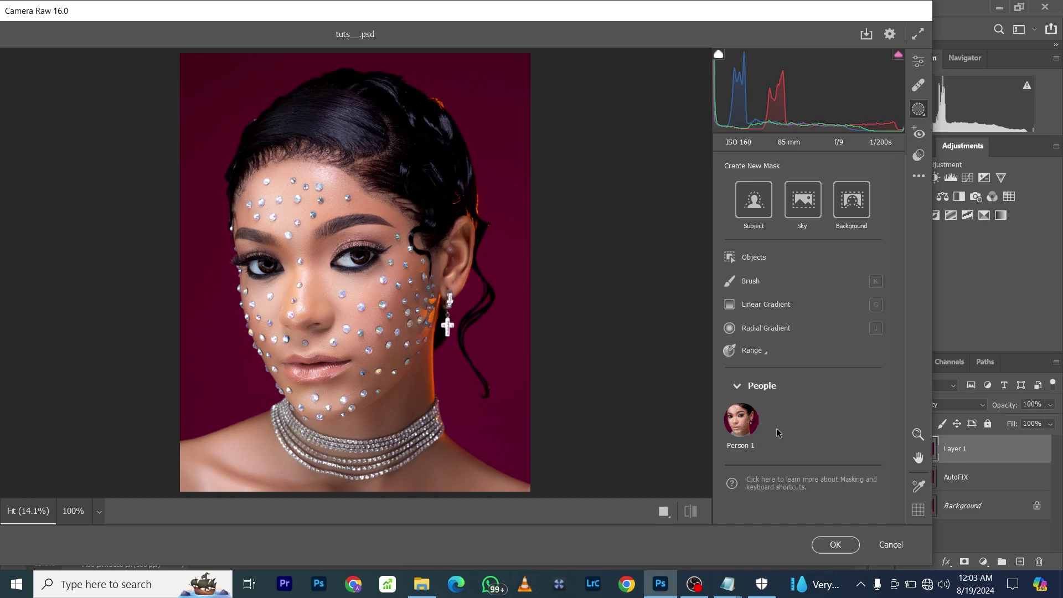
click(741, 421)
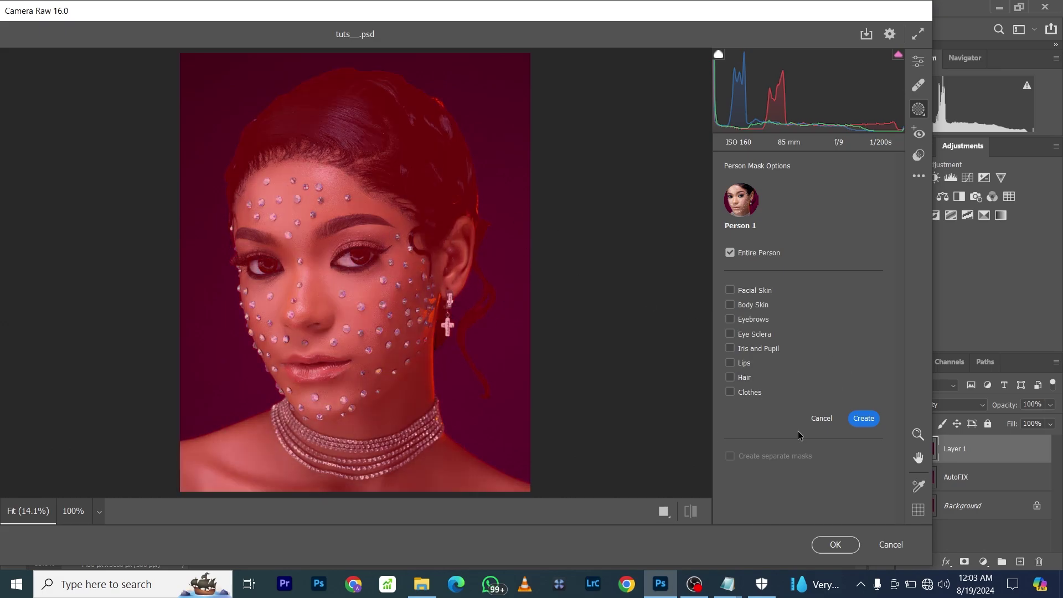
click(730, 289)
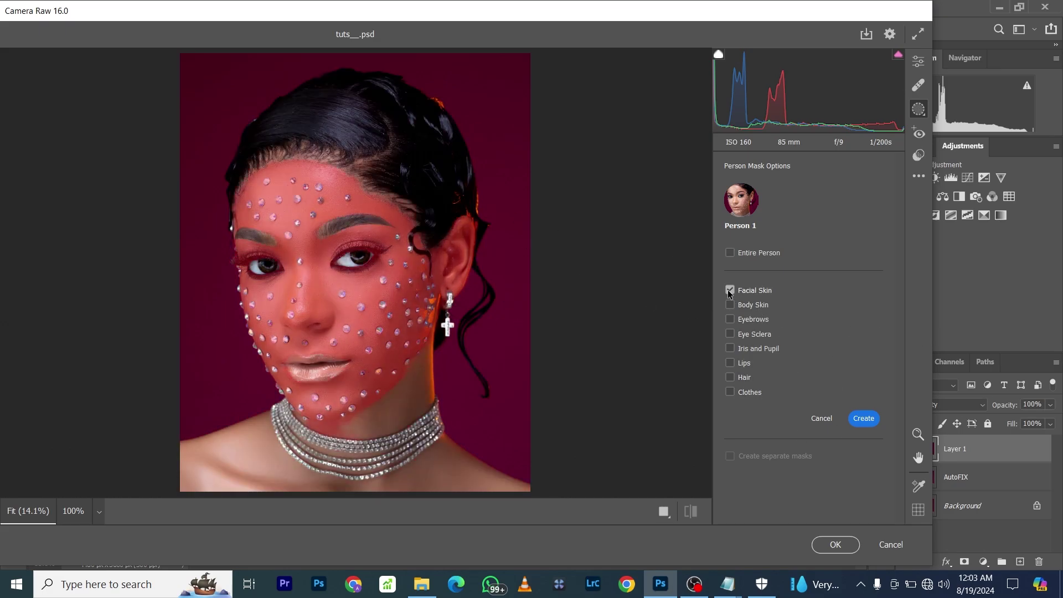
click(731, 304)
click(862, 419)
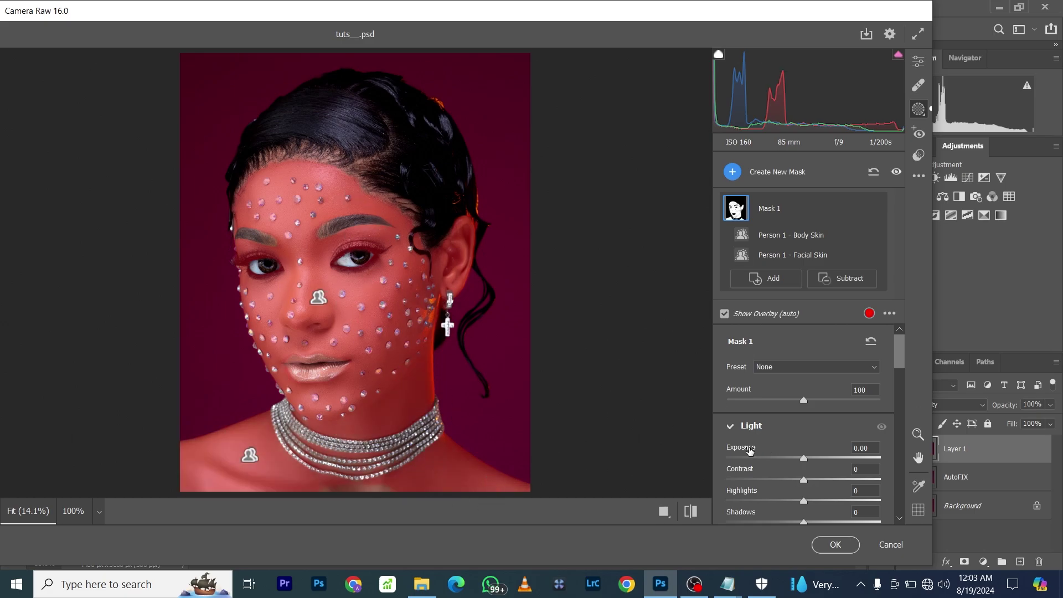
Adjust the skin mask's exposure and set its temperature to -11 and tint to -1
drag(749, 451, 763, 472)
scroll(767, 473, down, 5)
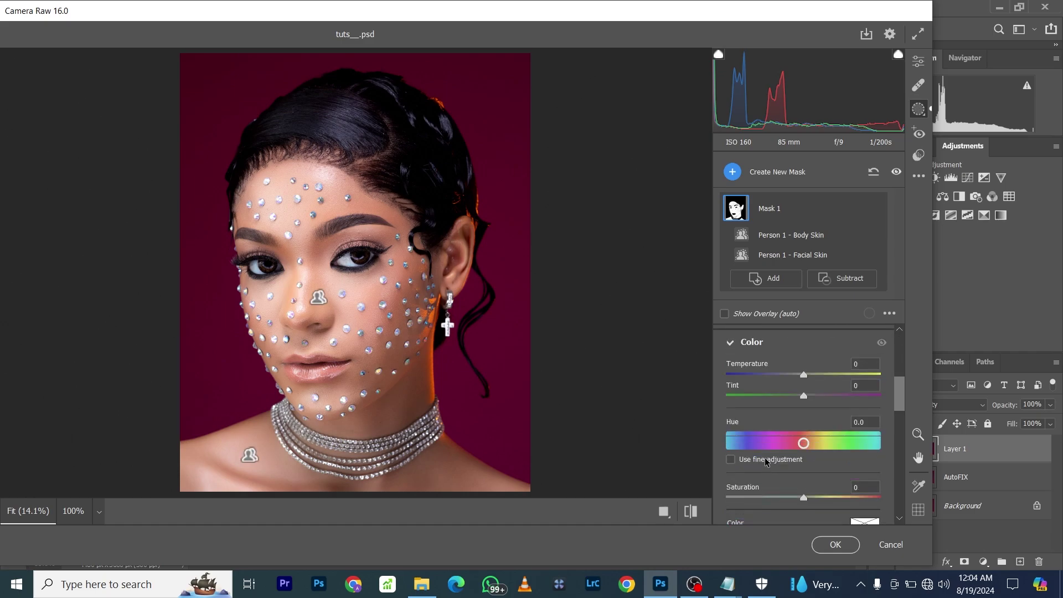
drag(757, 368, 746, 371)
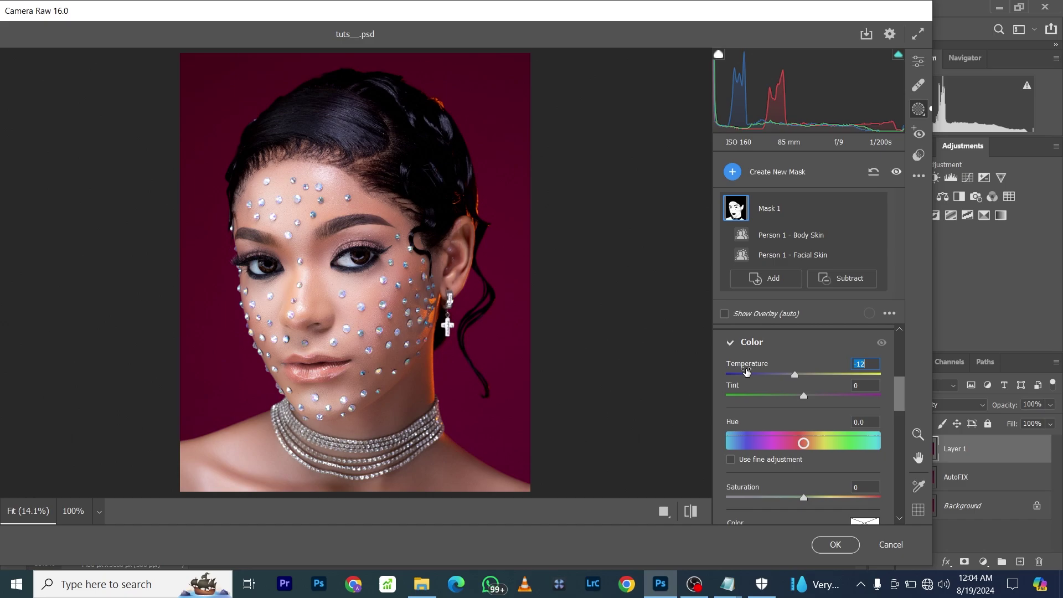
drag(747, 371, 755, 391)
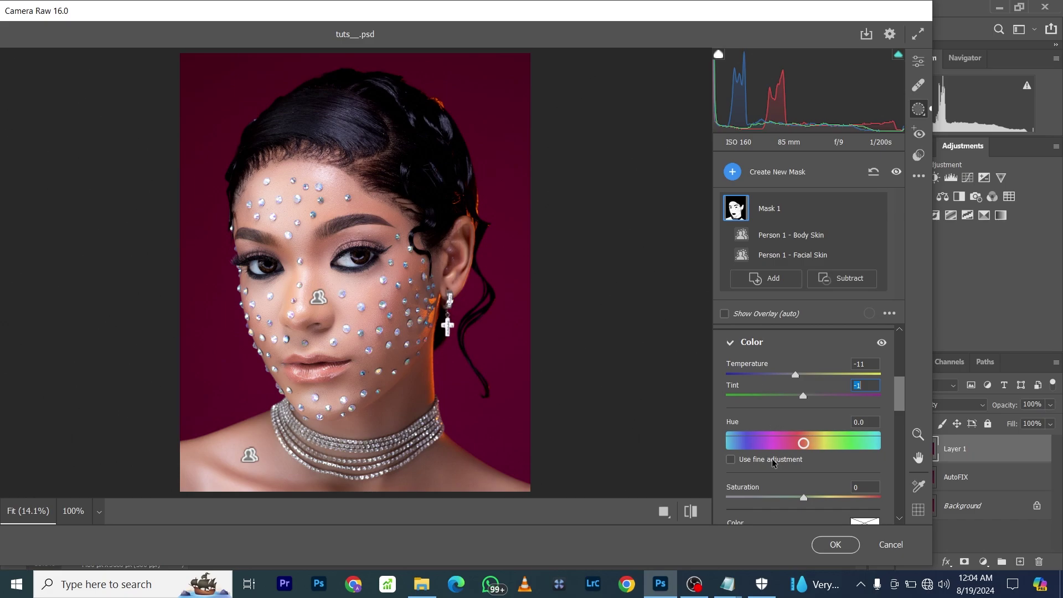
Set the skin mask's texture to +58 and compare the cheek and mouth close up with the original settings
scroll(776, 464, down, 3)
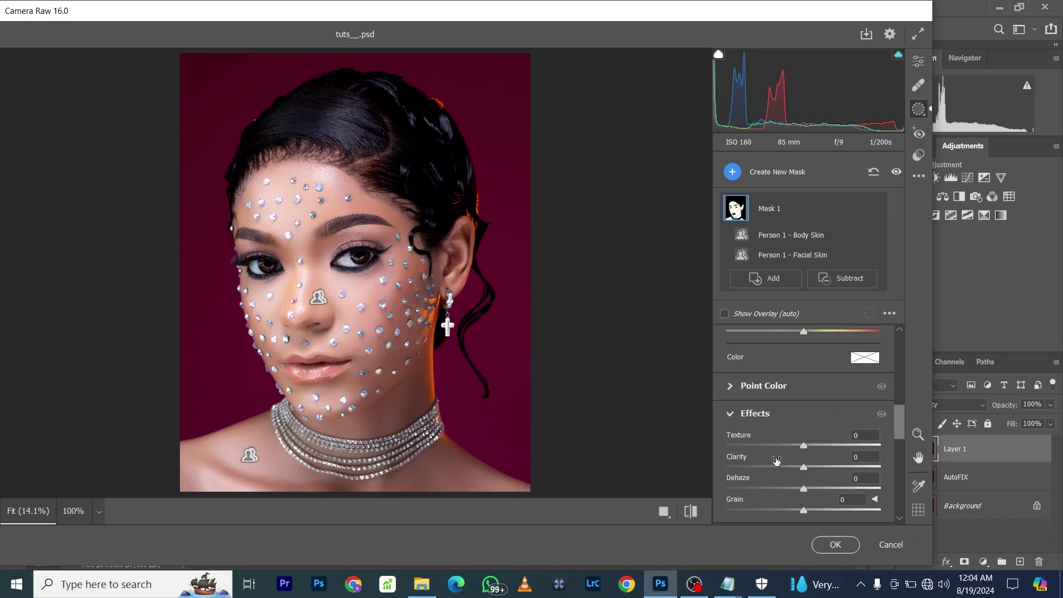
scroll(776, 460, down, 3)
scroll(775, 458, up, 6)
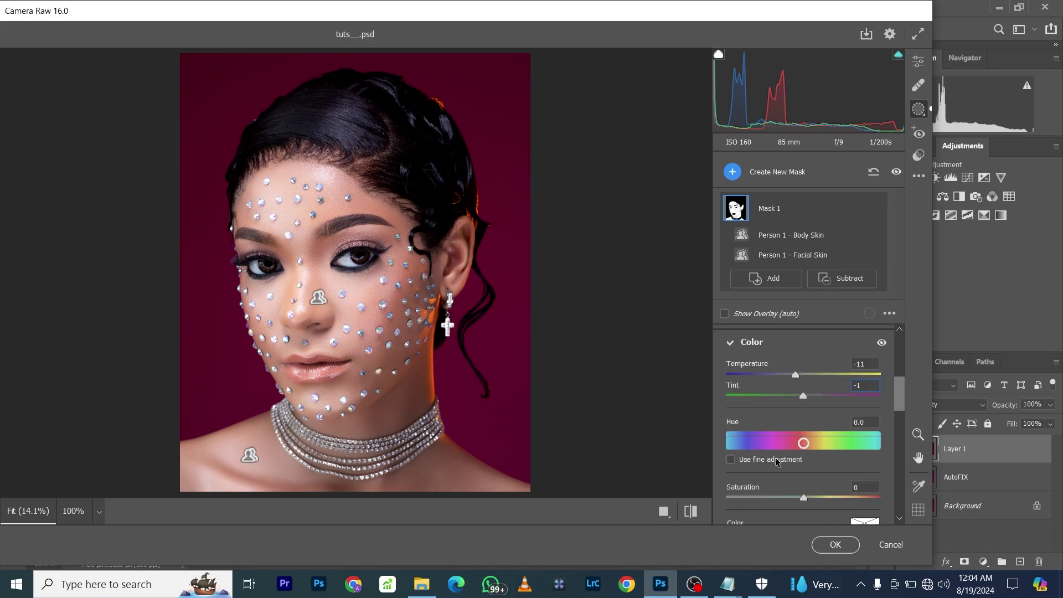
scroll(775, 459, down, 3)
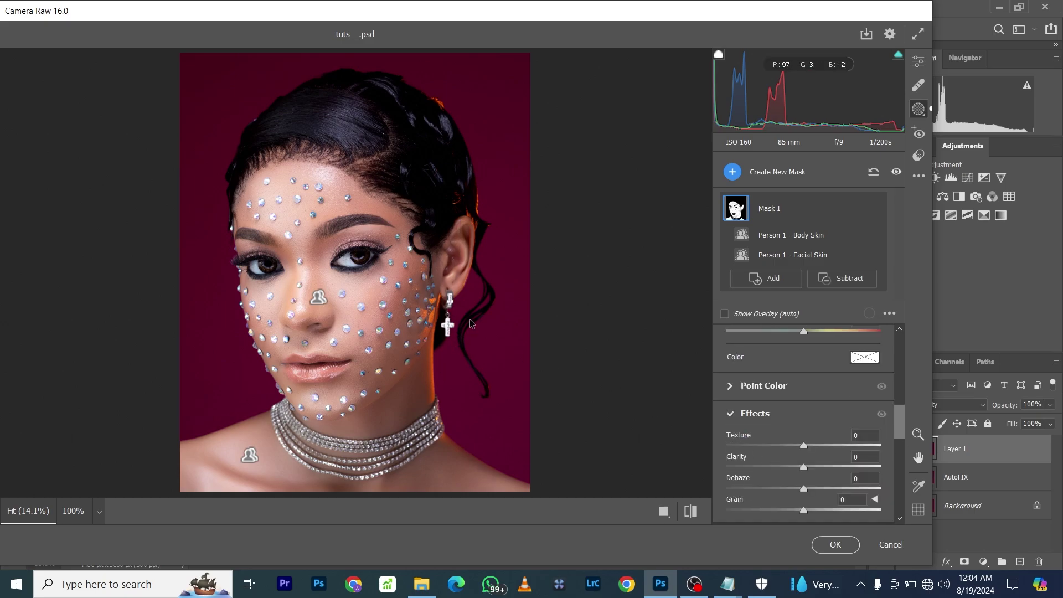
drag(750, 437, 785, 445)
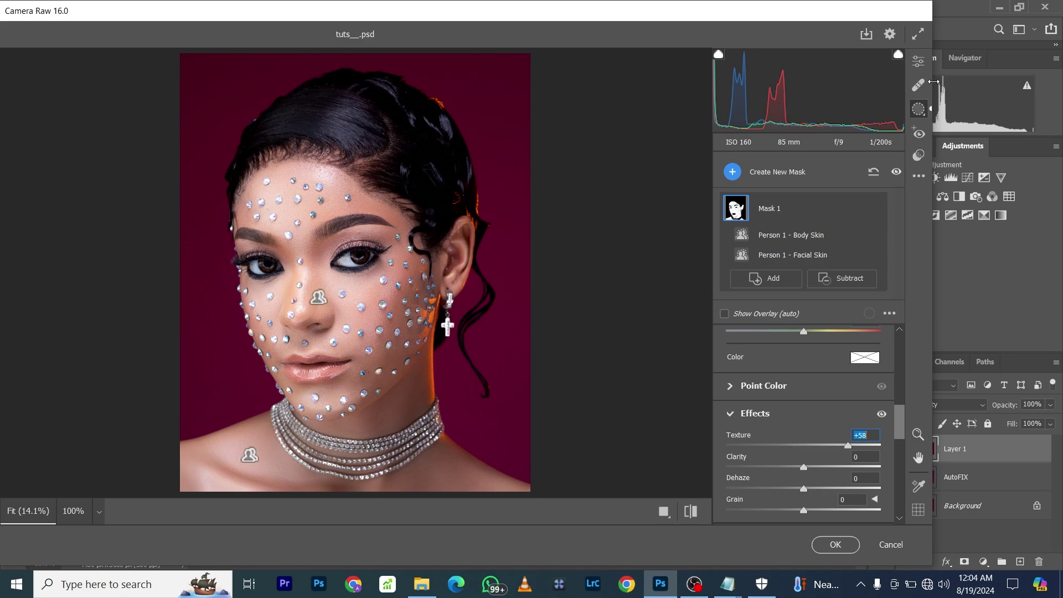
click(918, 61)
drag(381, 366, 464, 401)
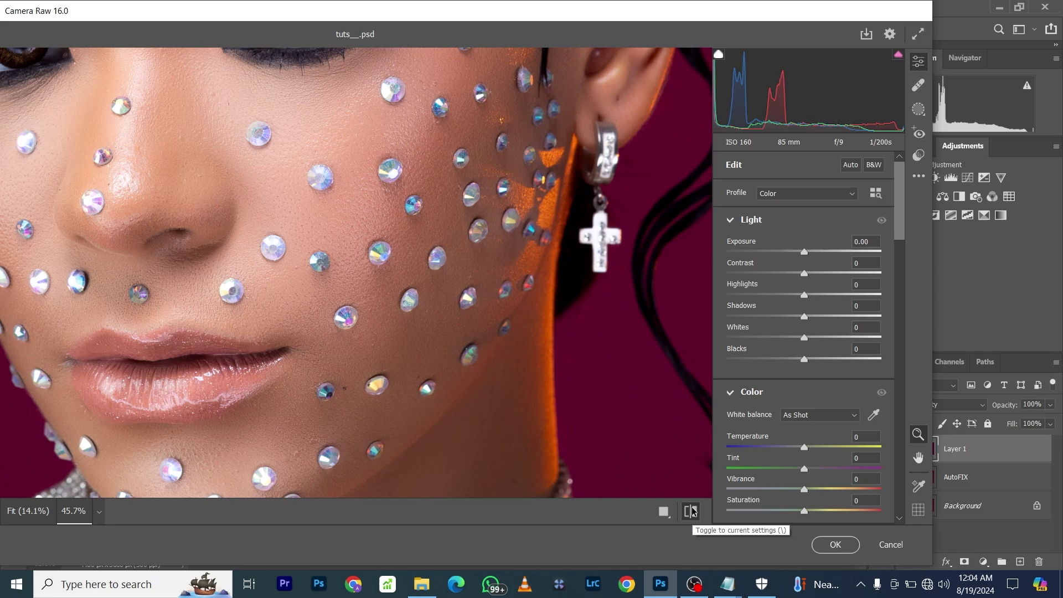
alt+click(426, 236)
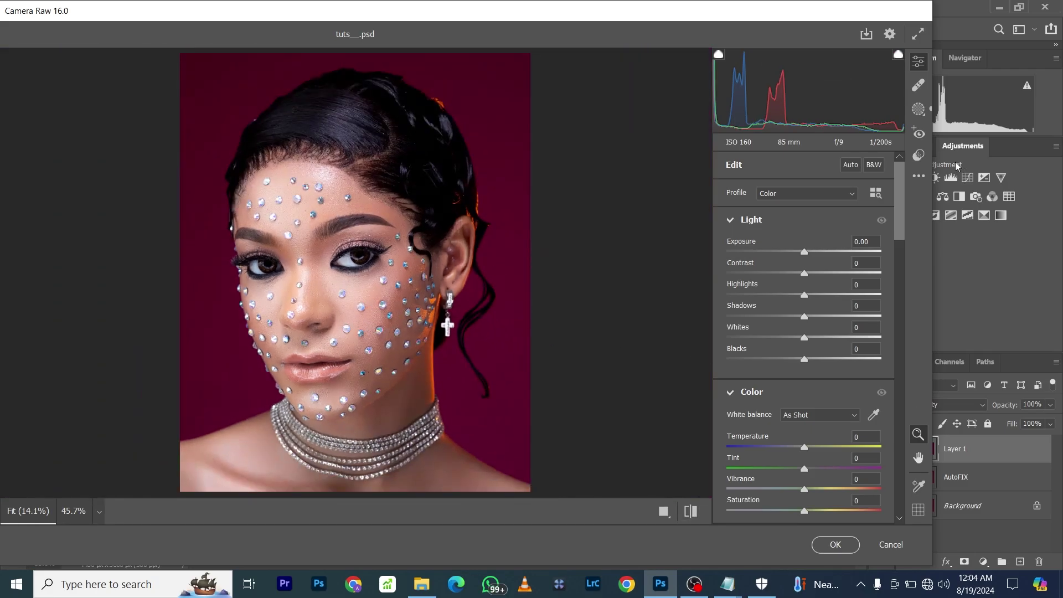
Reselect Mask 1 and adjust the sharpness of the masked skin in its Detail settings
click(919, 109)
scroll(803, 388, down, 3)
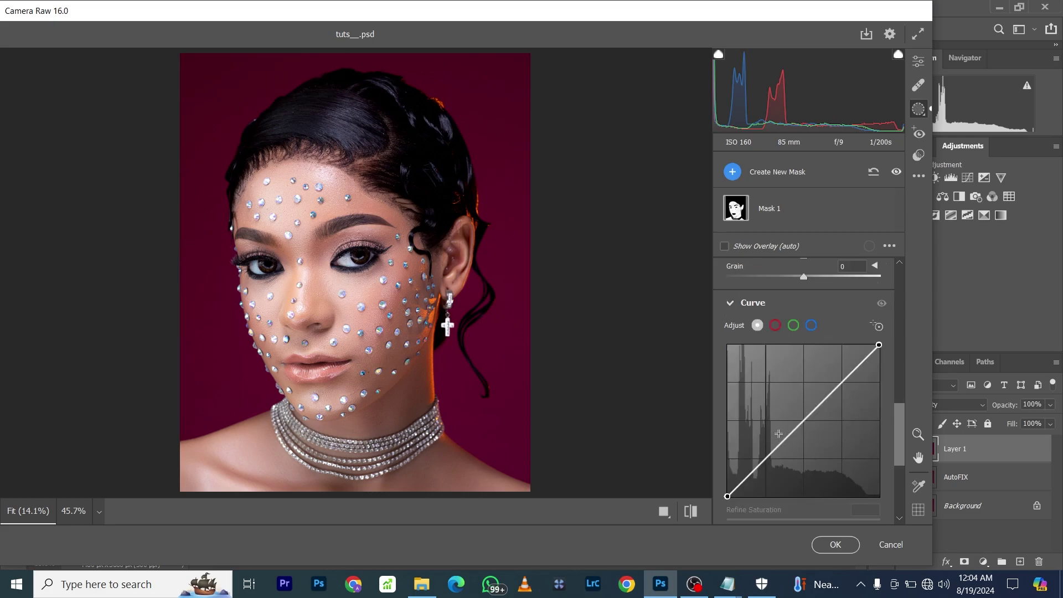
click(748, 204)
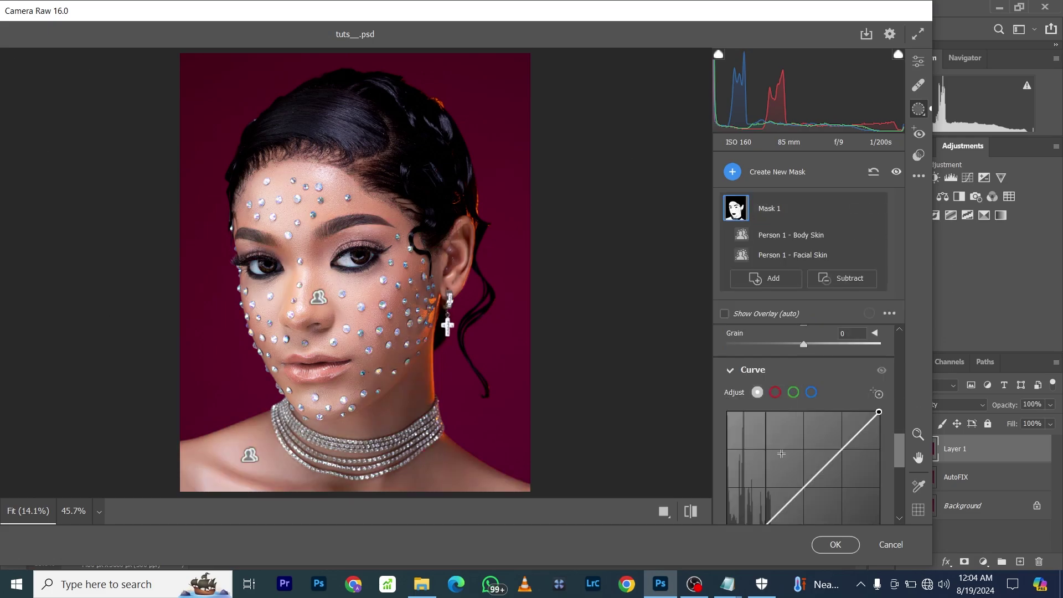
scroll(777, 453, down, 3)
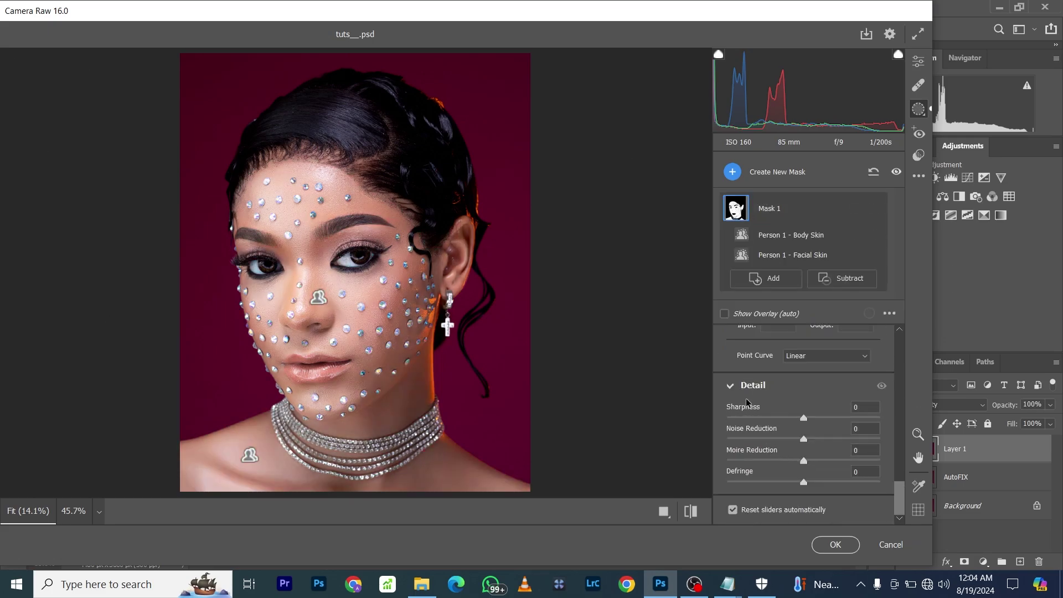
drag(751, 409, 760, 409)
scroll(759, 412, up, 5)
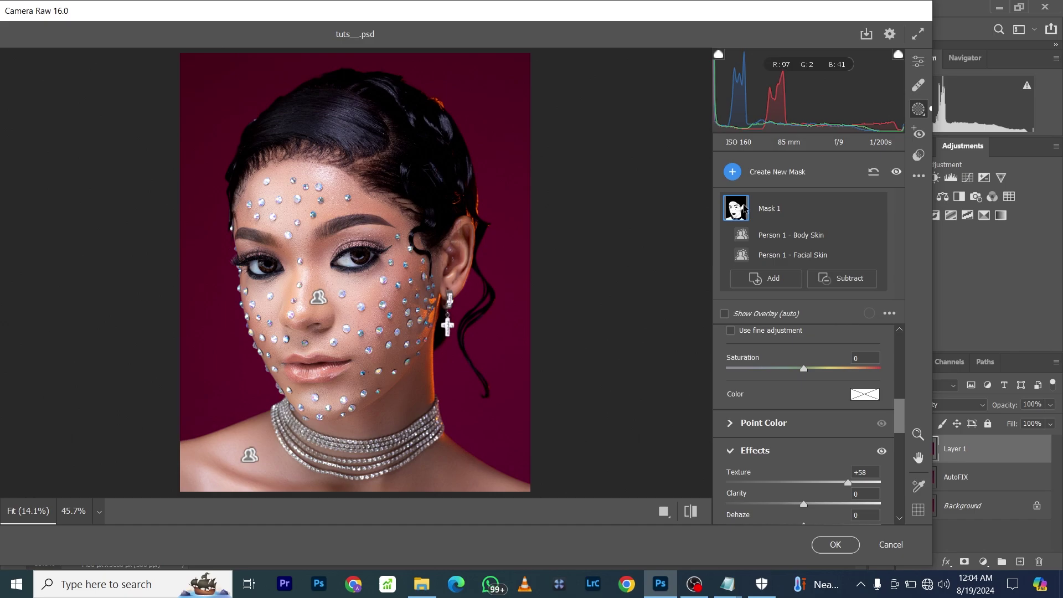
Return to the global edit settings and set the Blue Primary saturation to +28 in Calibration
click(916, 63)
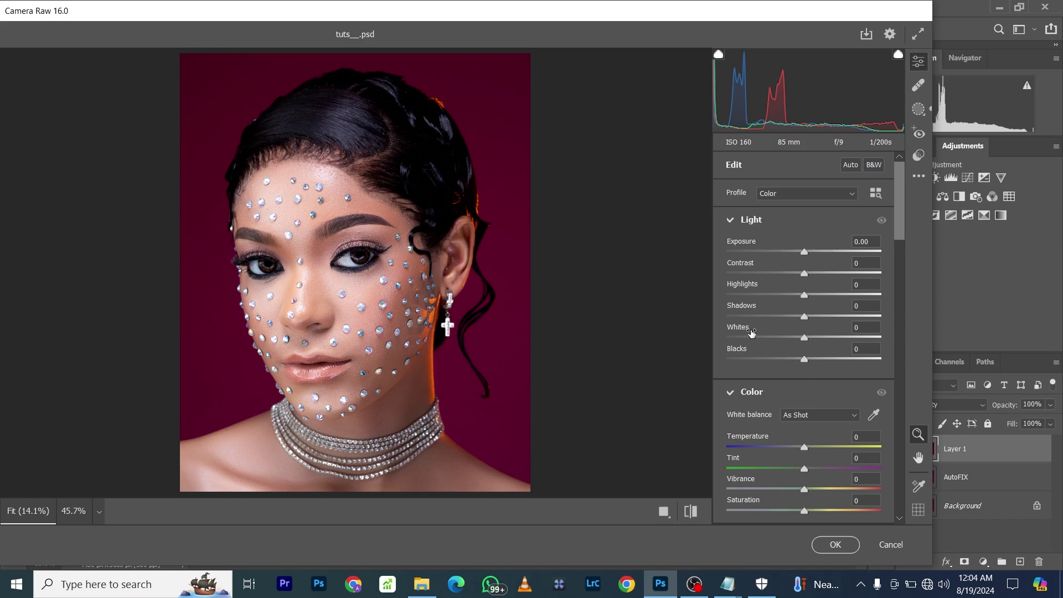
drag(752, 329, 757, 329)
drag(751, 268, 754, 268)
scroll(769, 416, down, 15)
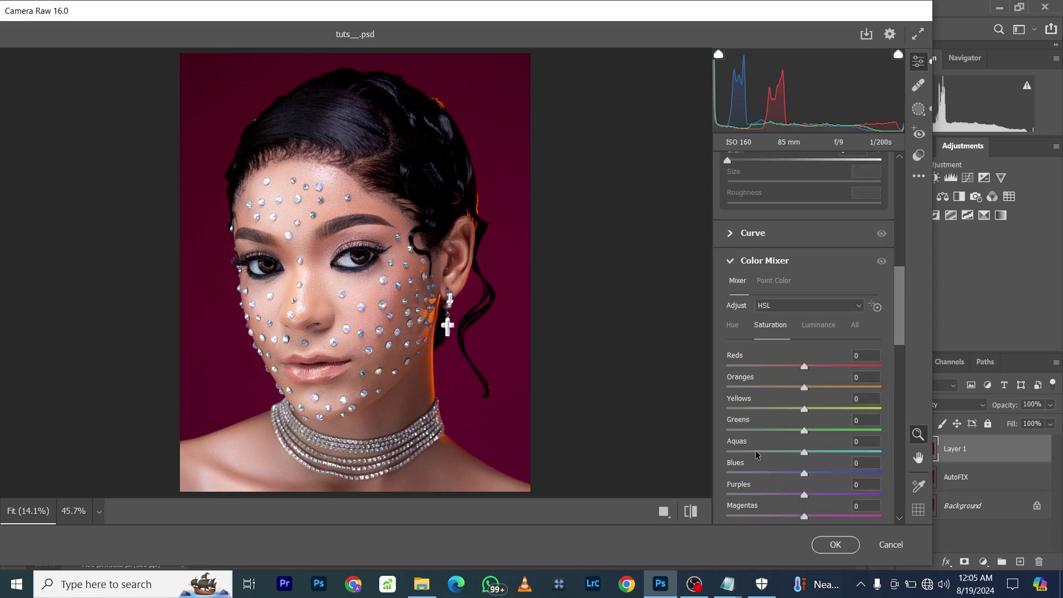
scroll(760, 466, down, 10)
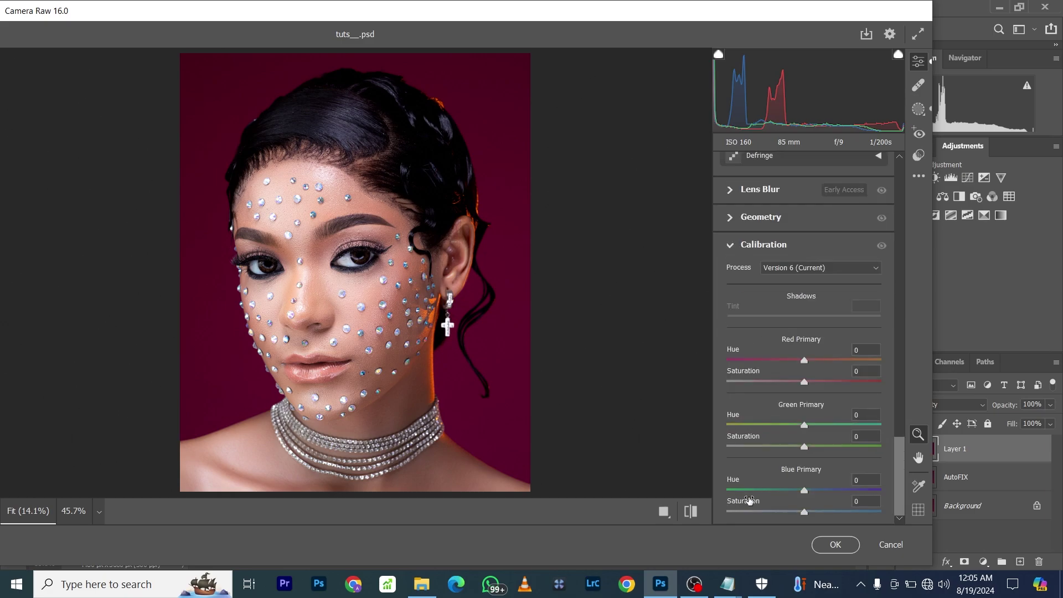
click(753, 501)
drag(753, 502, 772, 507)
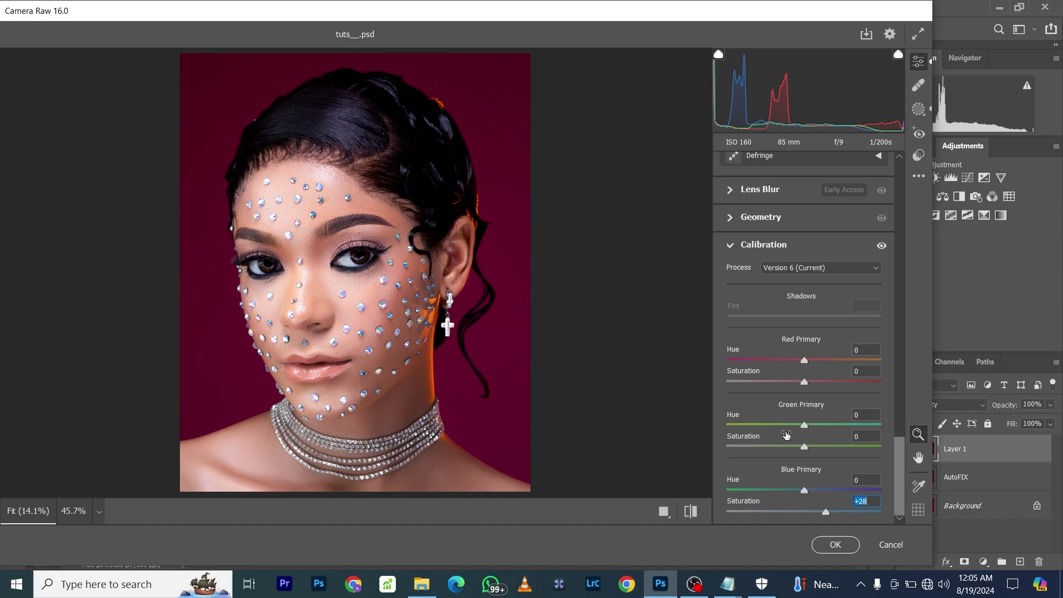
In the Color Mixer, set hue to Reds +18, Oranges +6 and Yellows -10, and saturation to Oranges +18 and Yellows -30
scroll(788, 443, up, 5)
scroll(790, 449, up, 6)
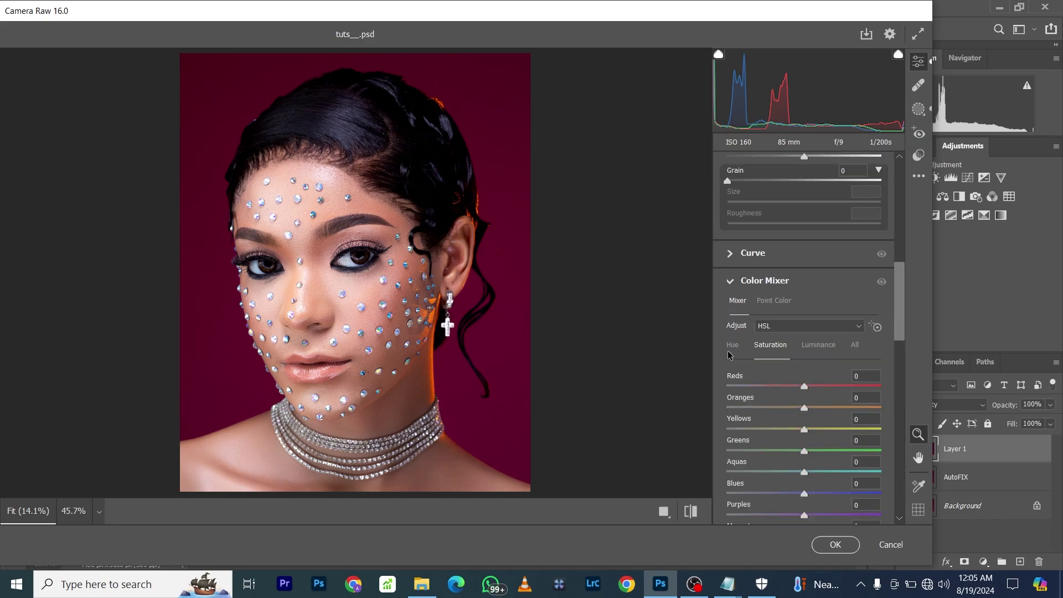
click(733, 346)
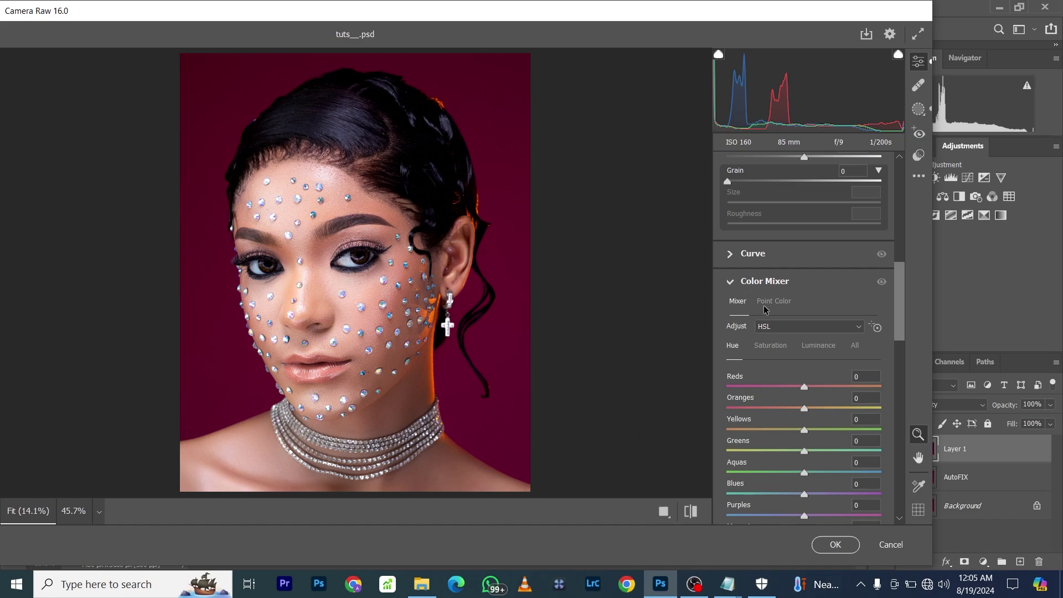
drag(741, 379, 753, 424)
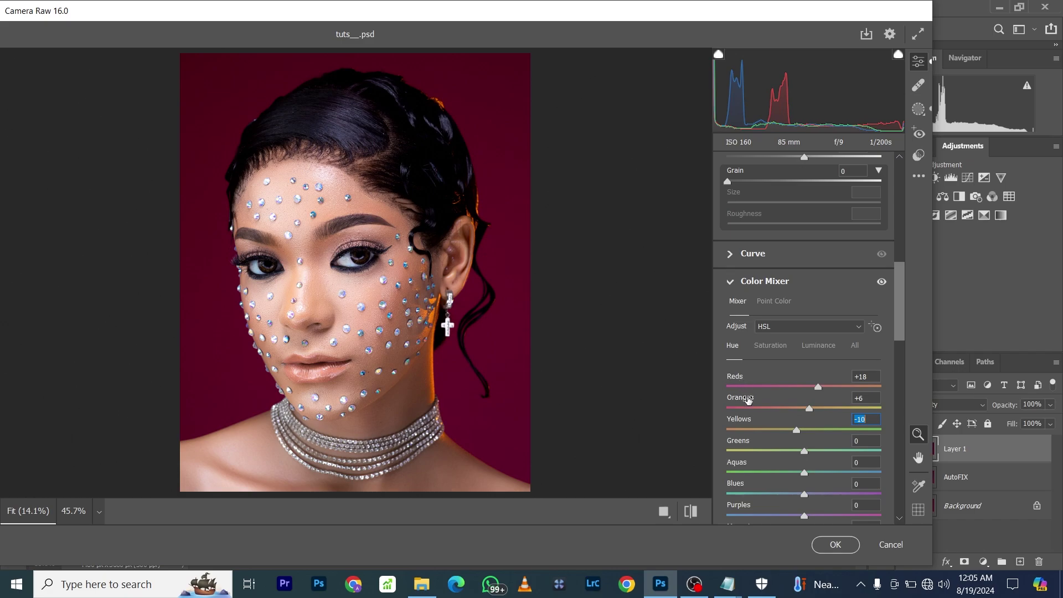
click(769, 349)
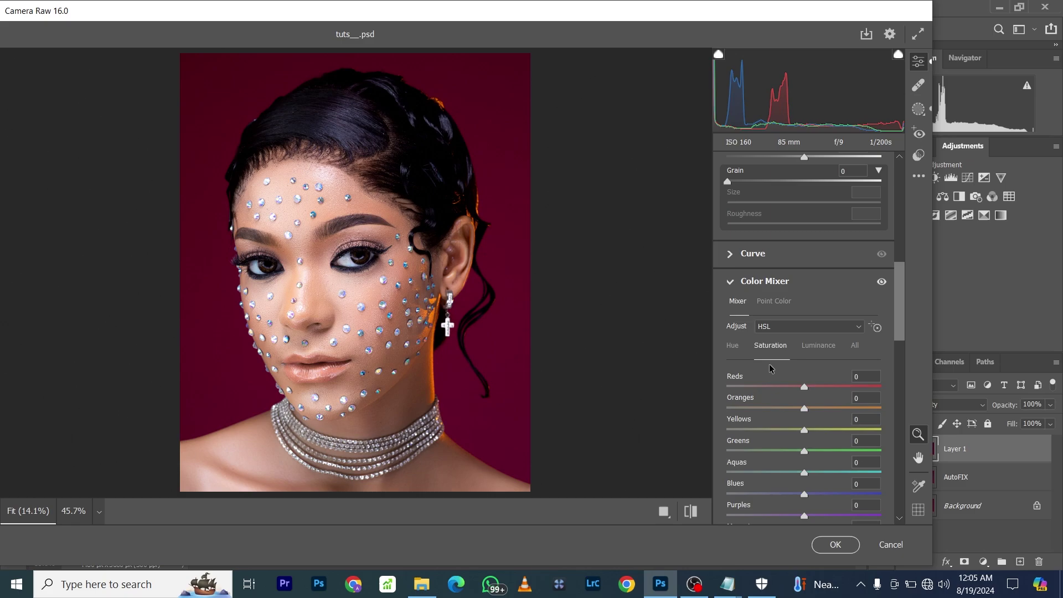
drag(763, 420, 768, 398)
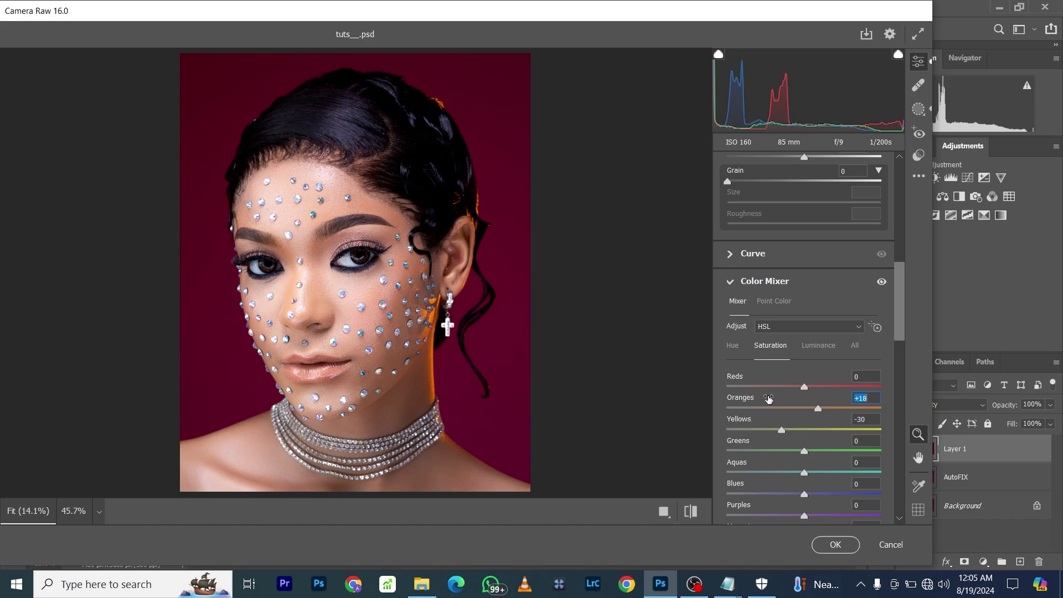
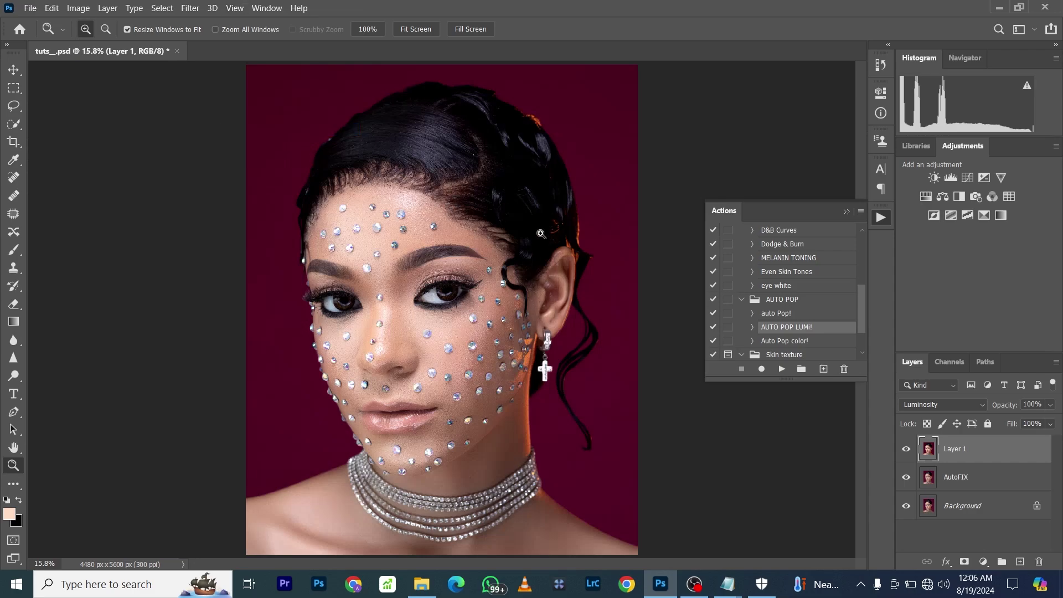
Add a Solid Color fill layer in pale peach #ffddc5 above Layer 1
click(978, 562)
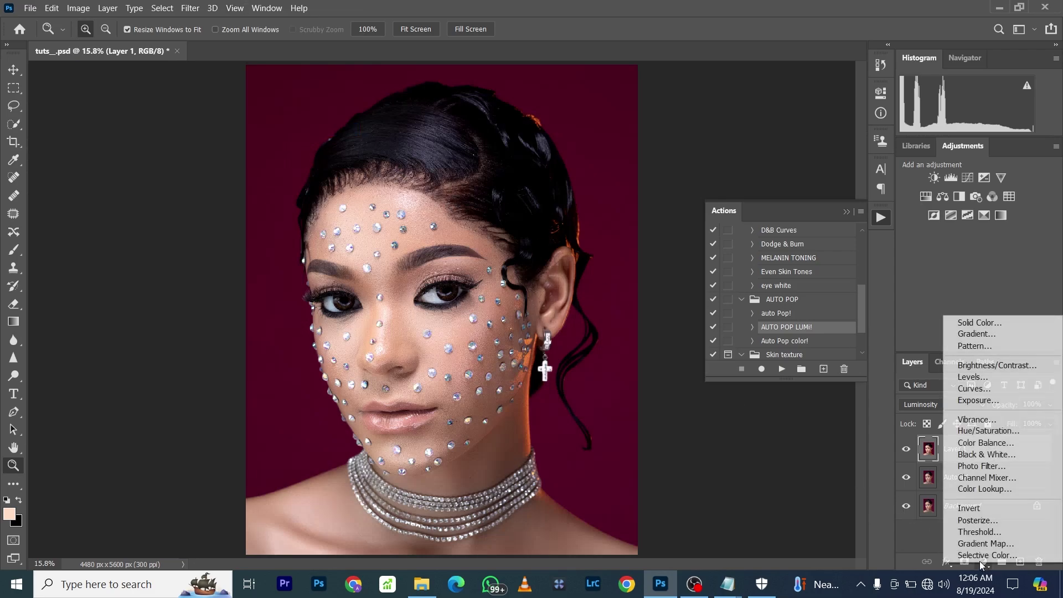
click(991, 322)
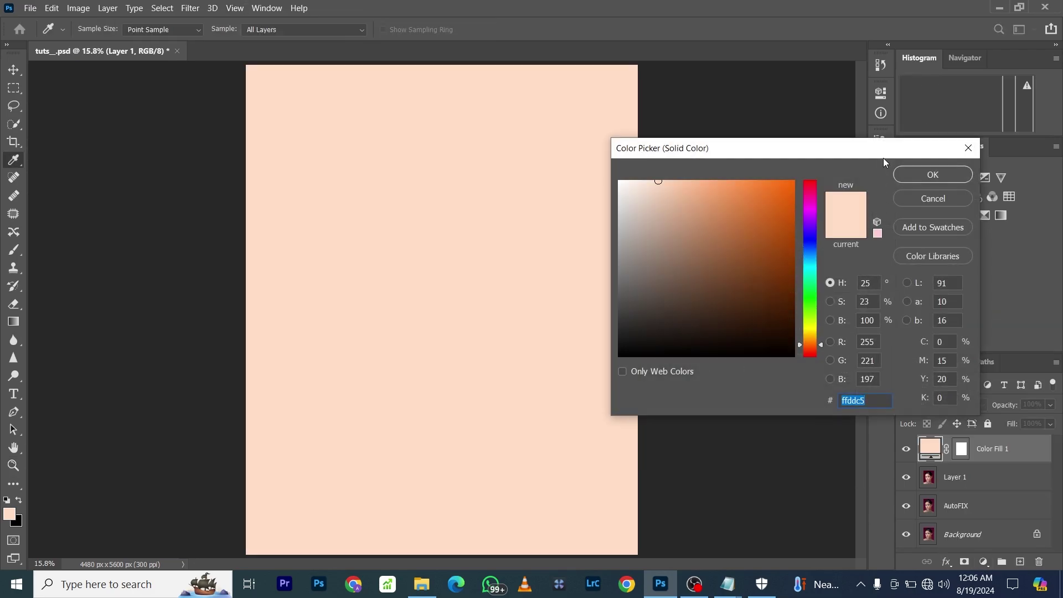
click(933, 175)
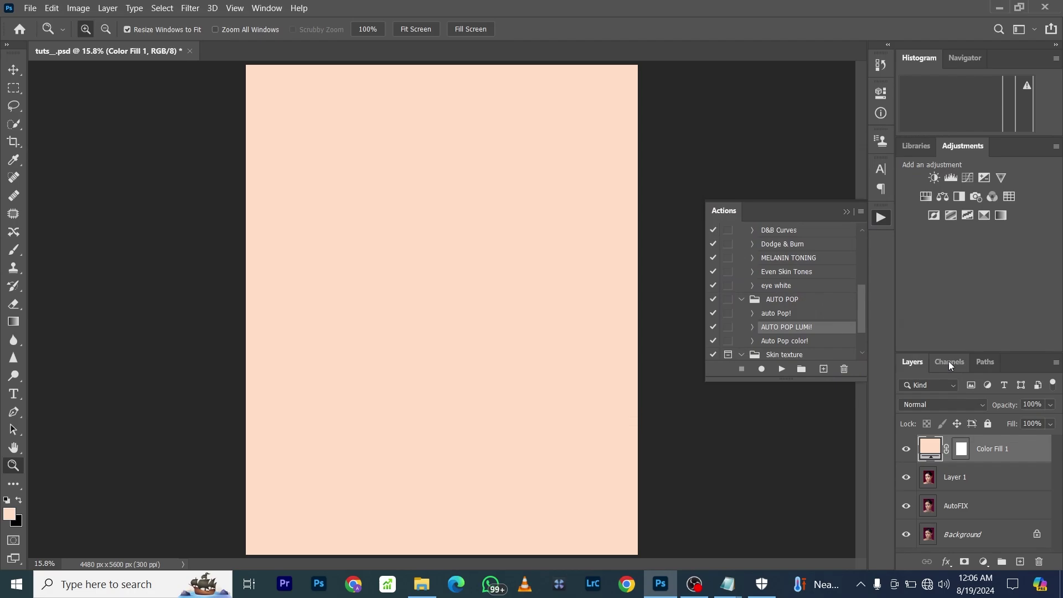
With the fill layer hidden, apply the merged RGB image to its mask using Multiply at 100%, and compare the portrait with and without the fill
click(906, 449)
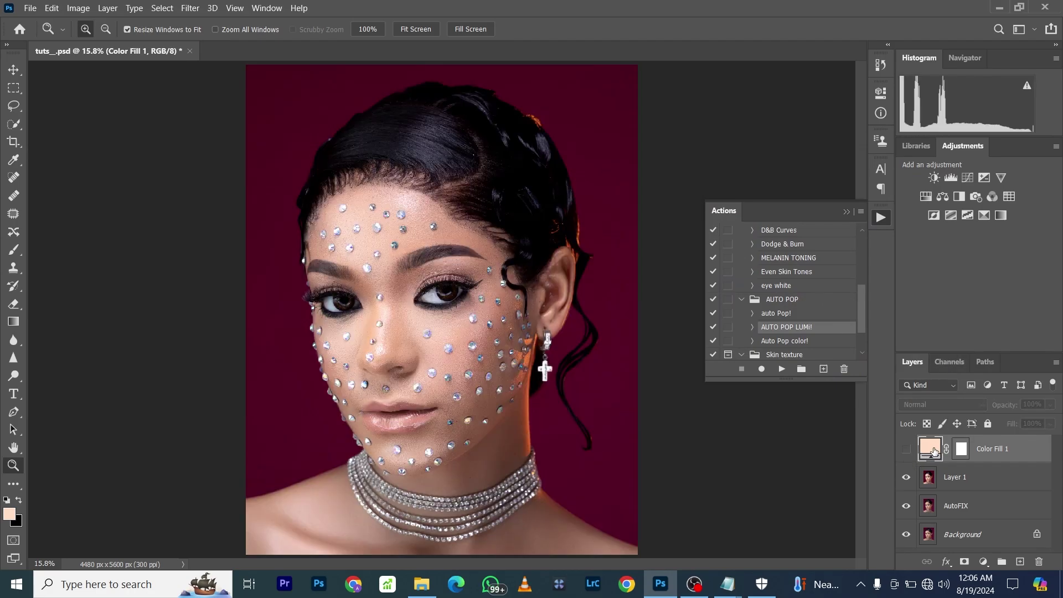
click(962, 450)
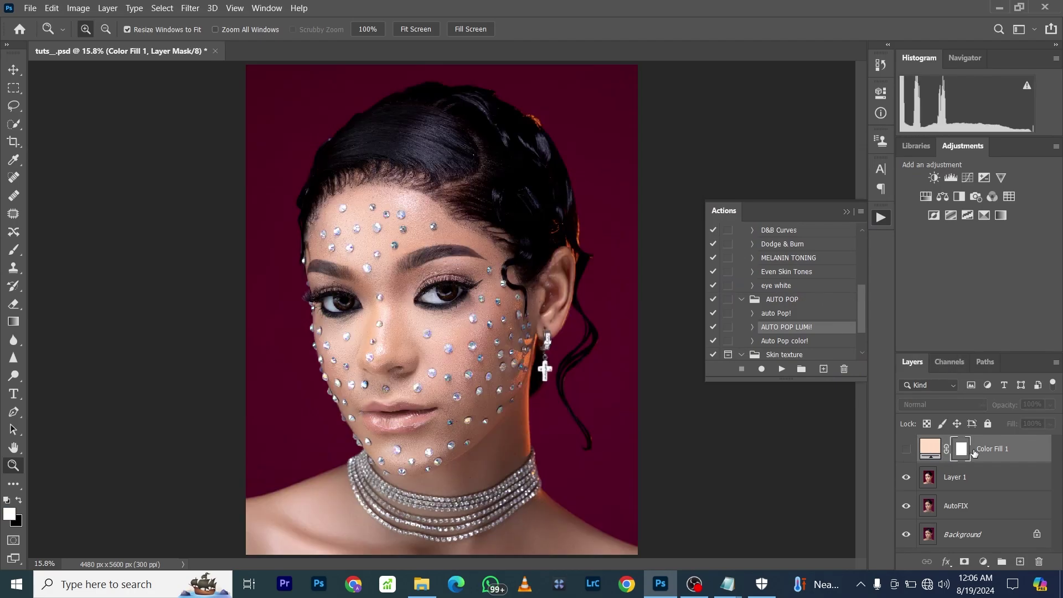
click(78, 8)
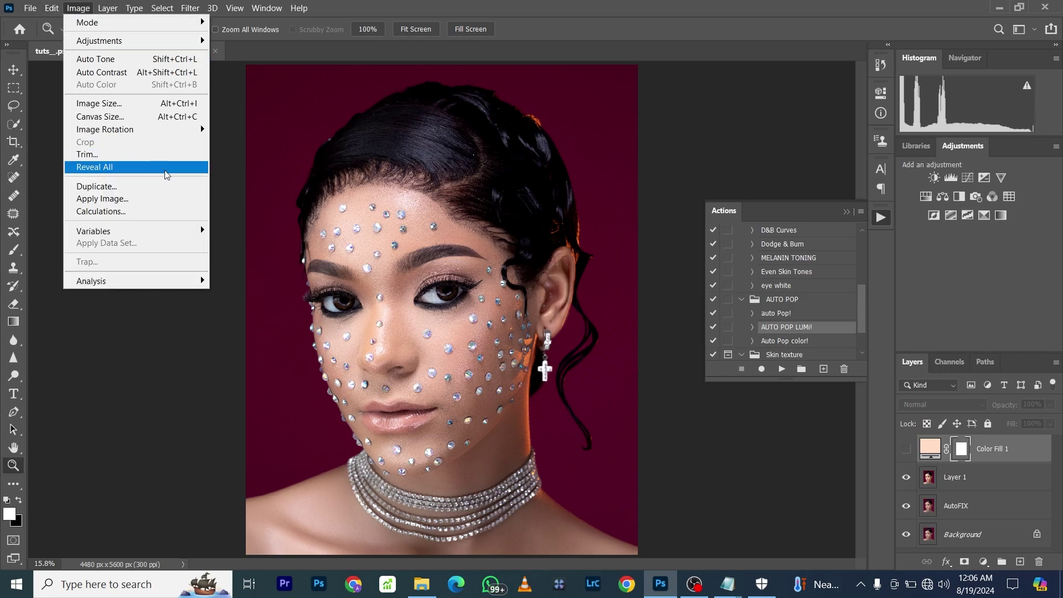
click(164, 195)
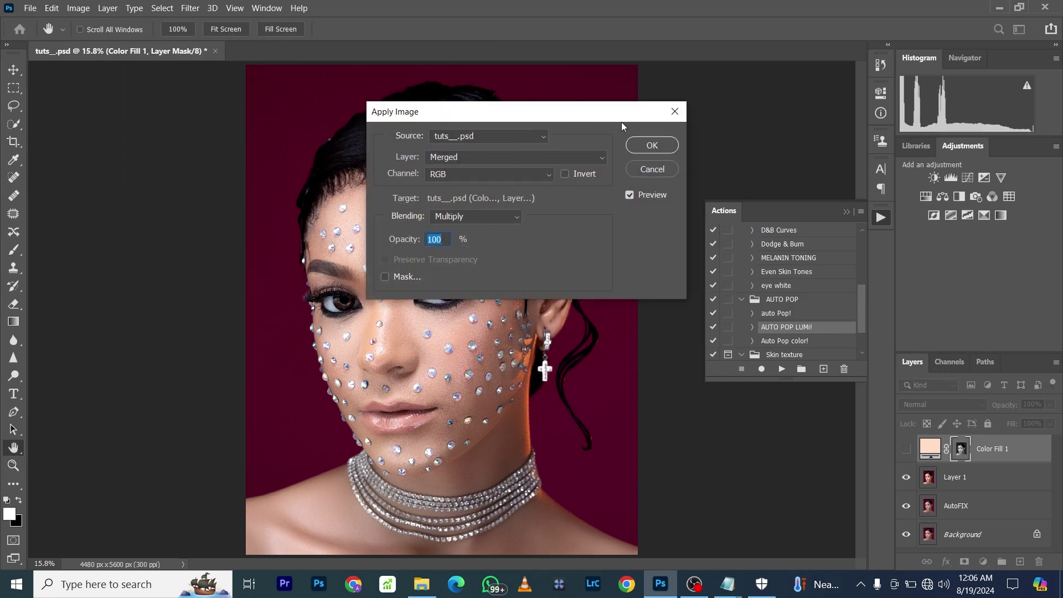
click(652, 145)
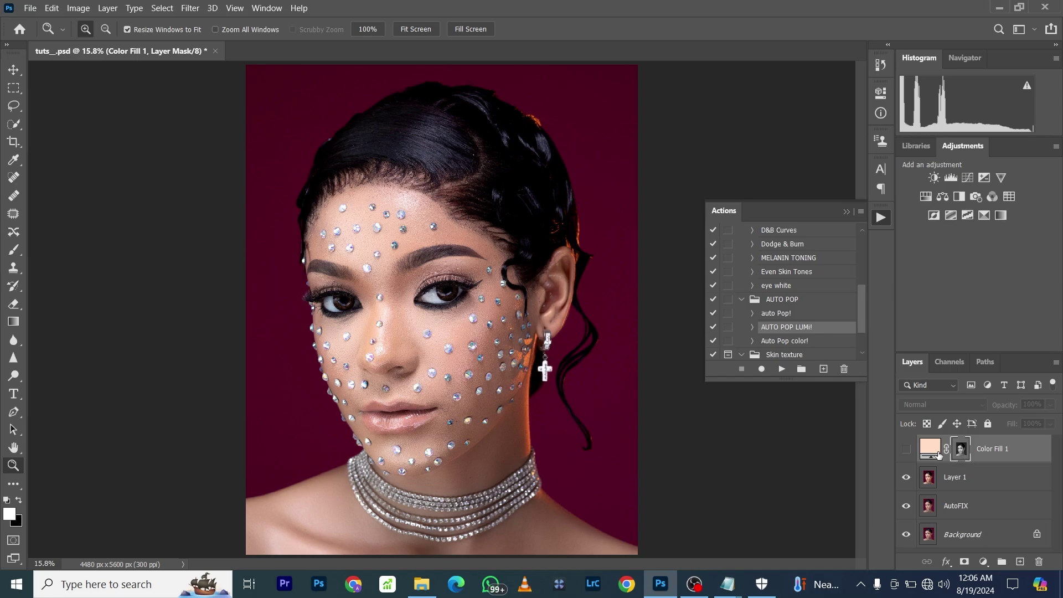
click(906, 452)
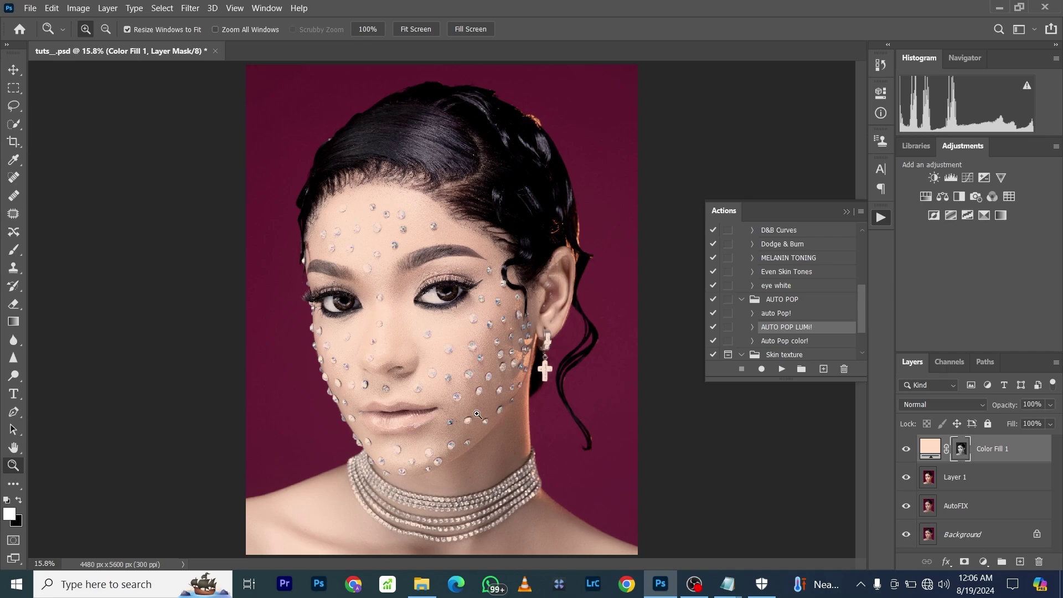
click(911, 456)
click(910, 456)
click(909, 456)
click(909, 456)
click(909, 456)
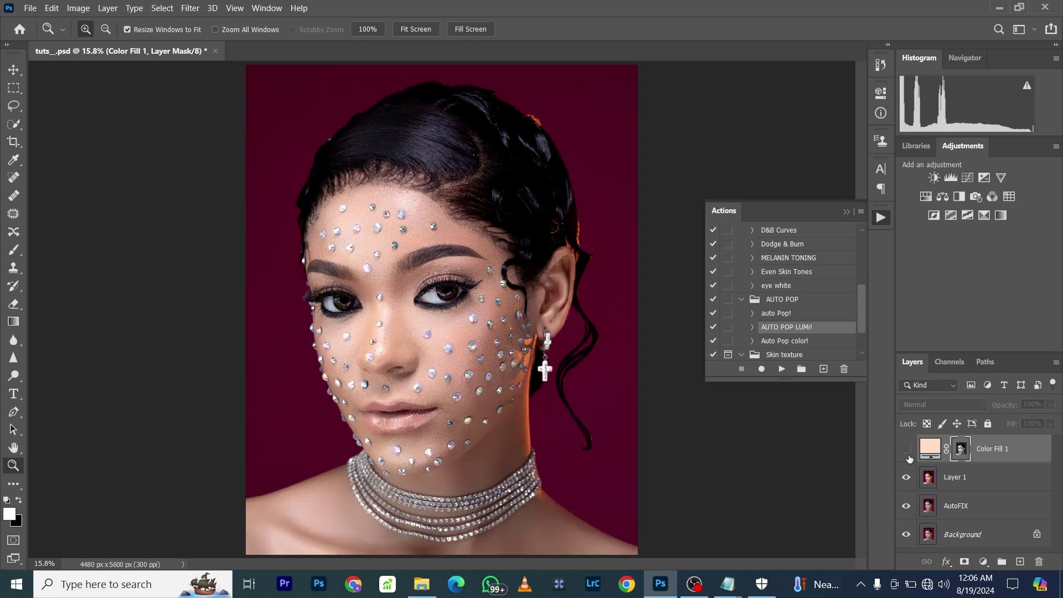
click(909, 456)
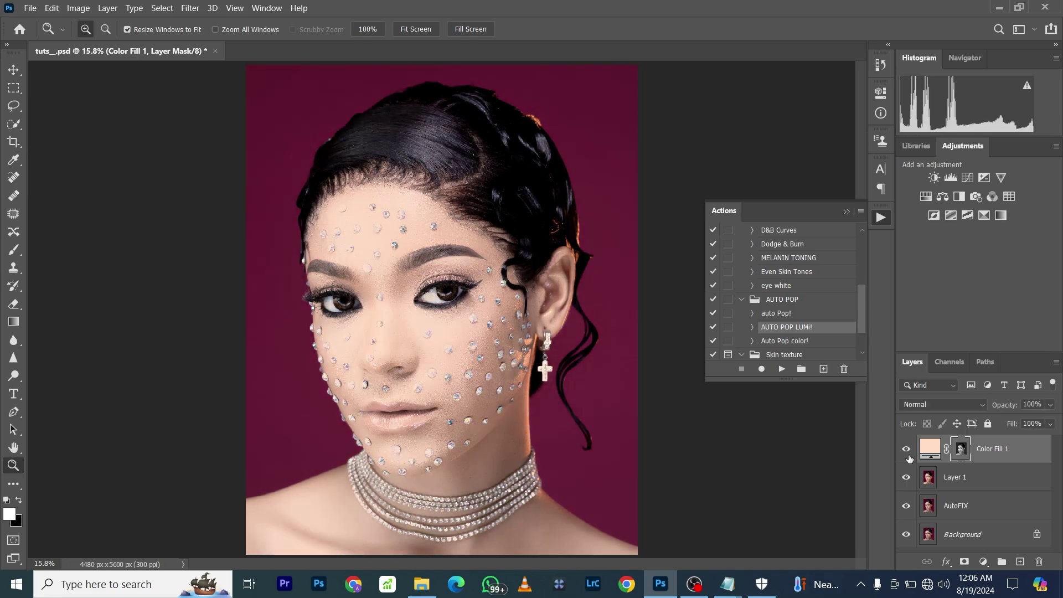
Set Color Fill 1 to Soft Light at 34% opacity and compare the portrait with and without it
click(910, 404)
click(913, 400)
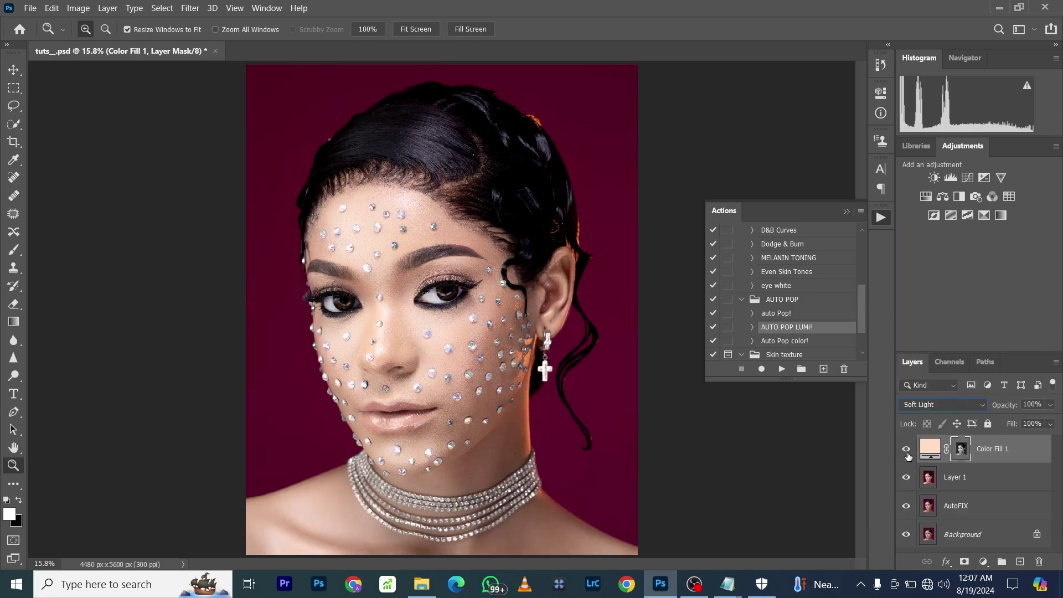
click(907, 452)
click(907, 451)
drag(1003, 407, 955, 414)
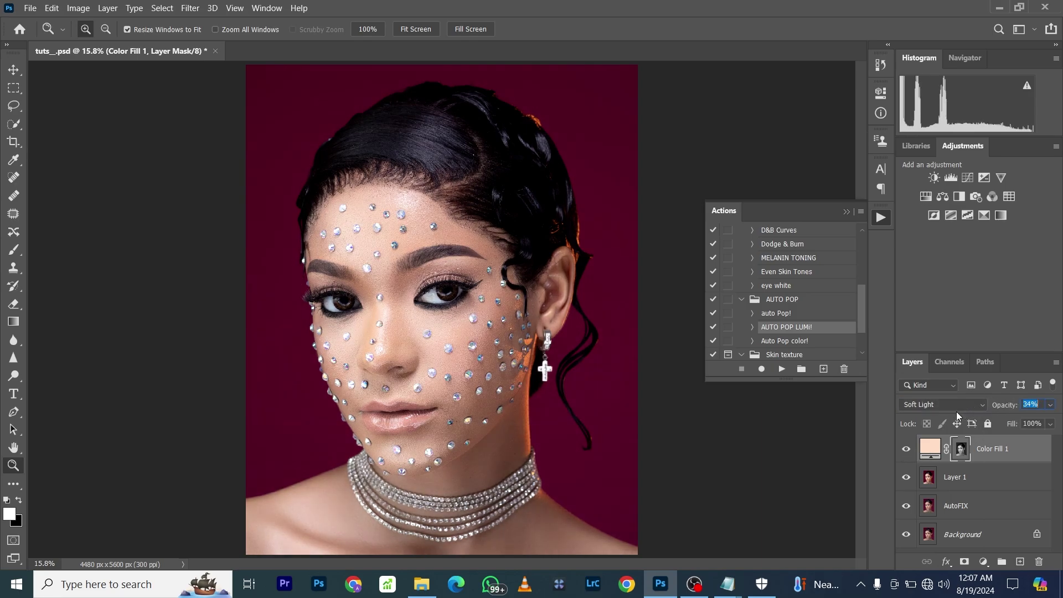
click(905, 450)
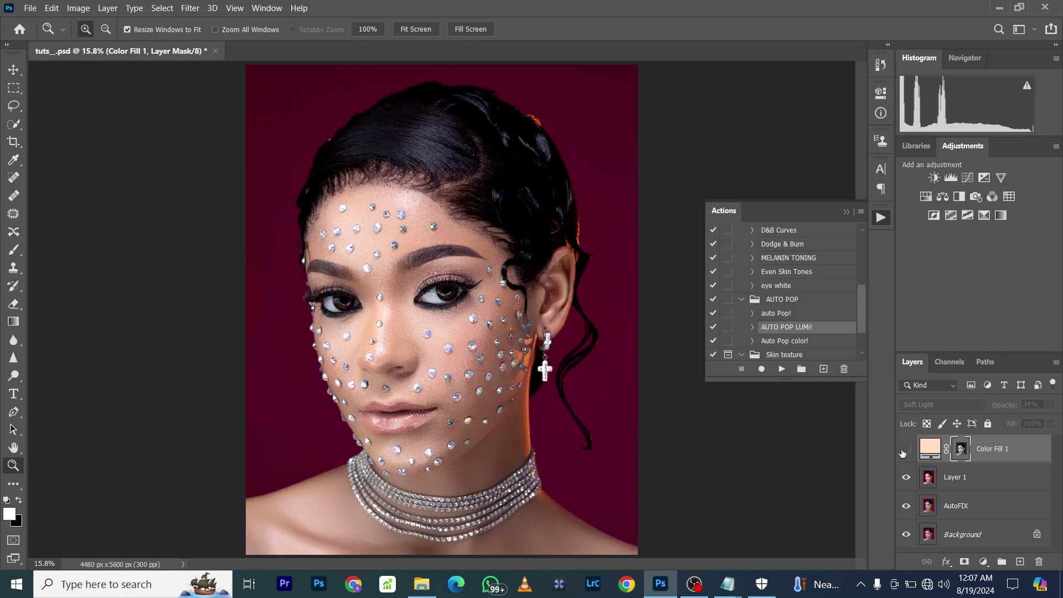
click(905, 451)
Hide Color Fill 1, change its colour to #f9cebd sampled from the facial skin, and show the layer again
click(908, 451)
double_click(931, 449)
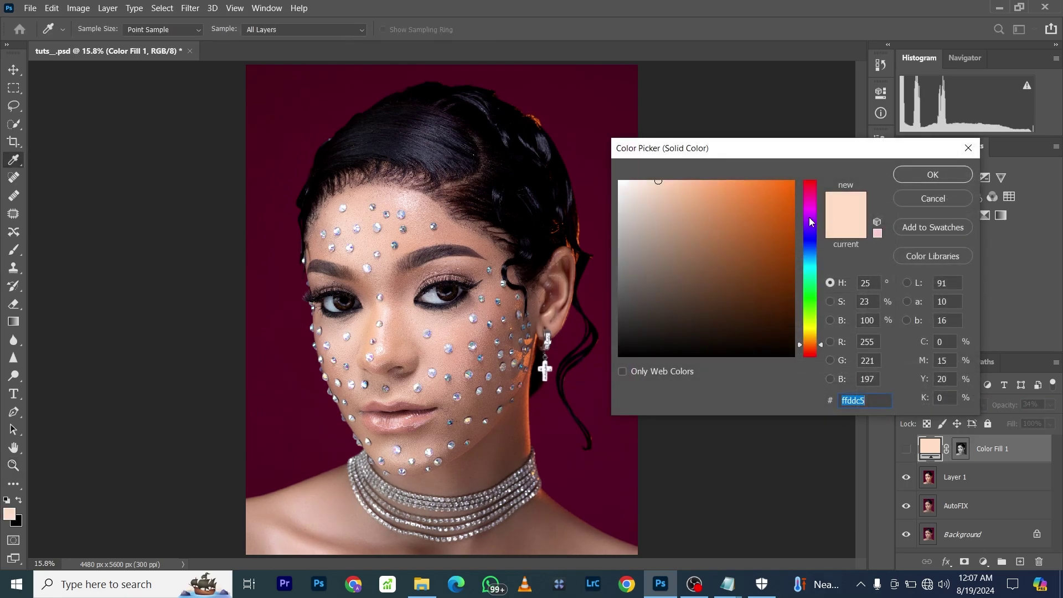
click(451, 327)
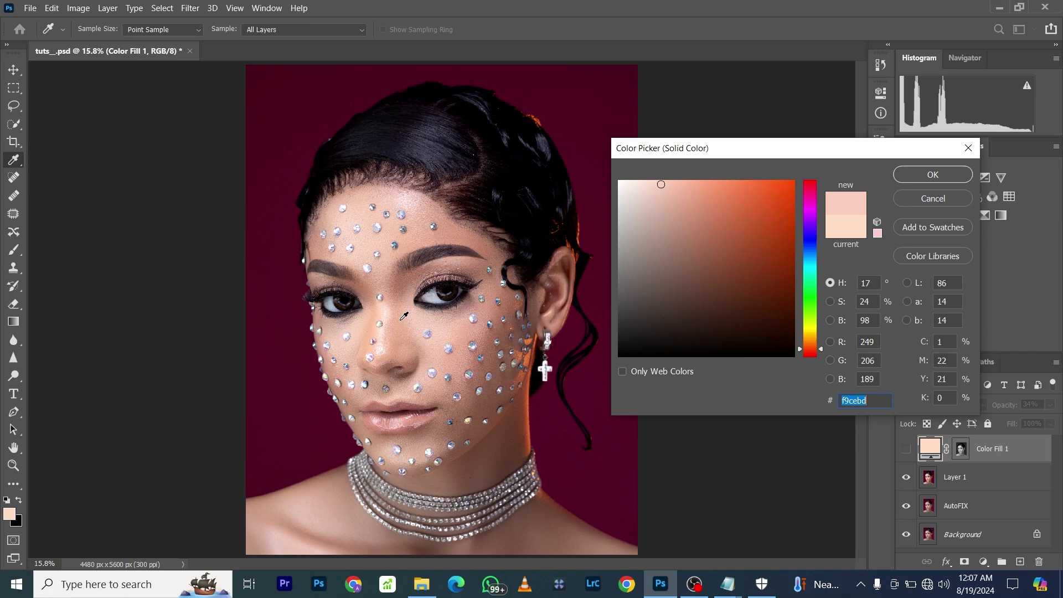
click(934, 176)
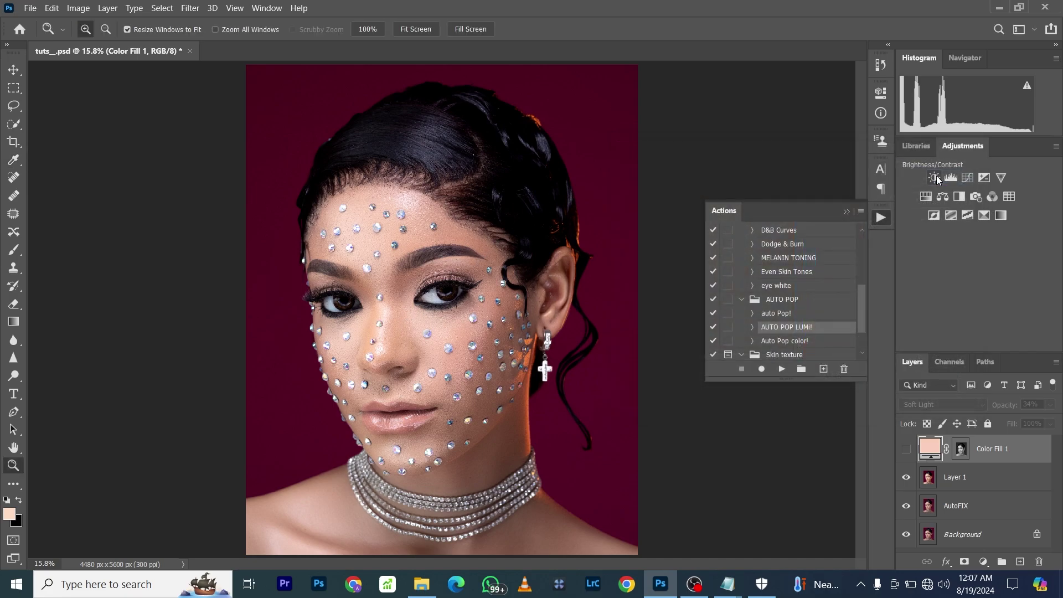
click(906, 449)
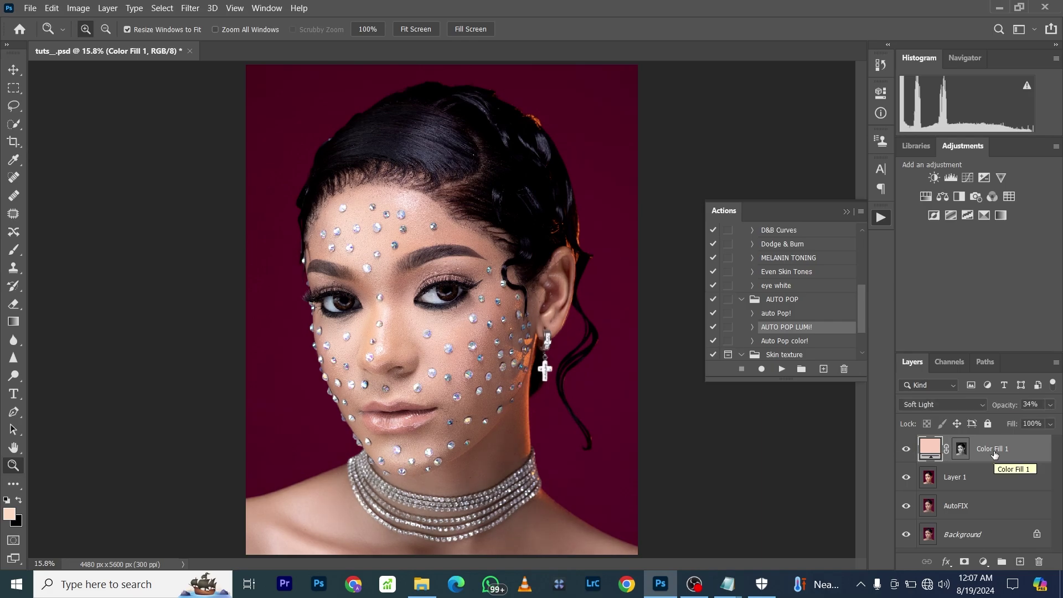
Duplicate the Color Fill 1 layer and invert the copy's layer mask
drag(995, 454, 1021, 560)
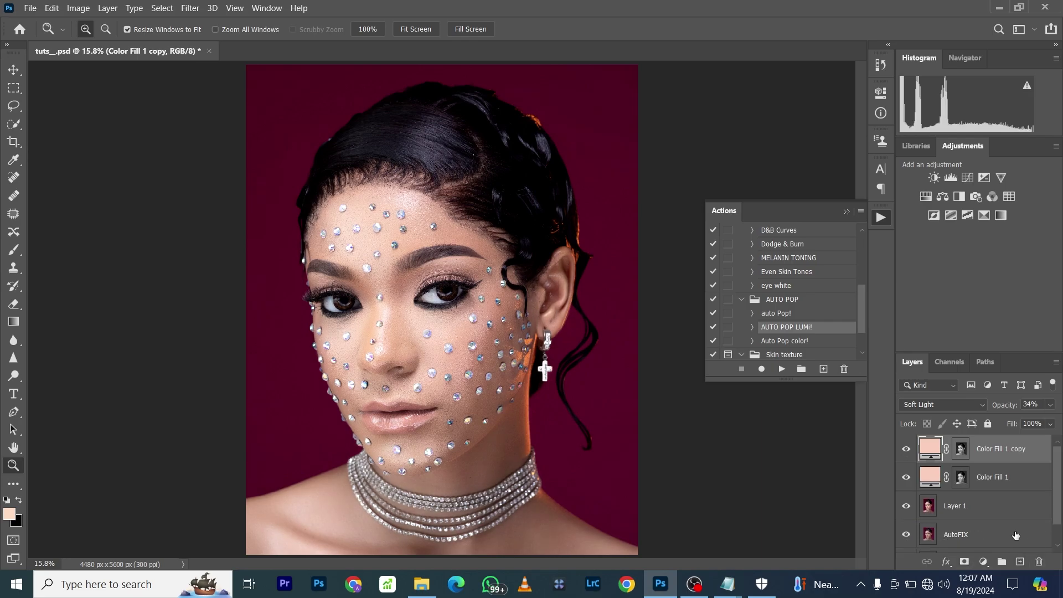
click(961, 449)
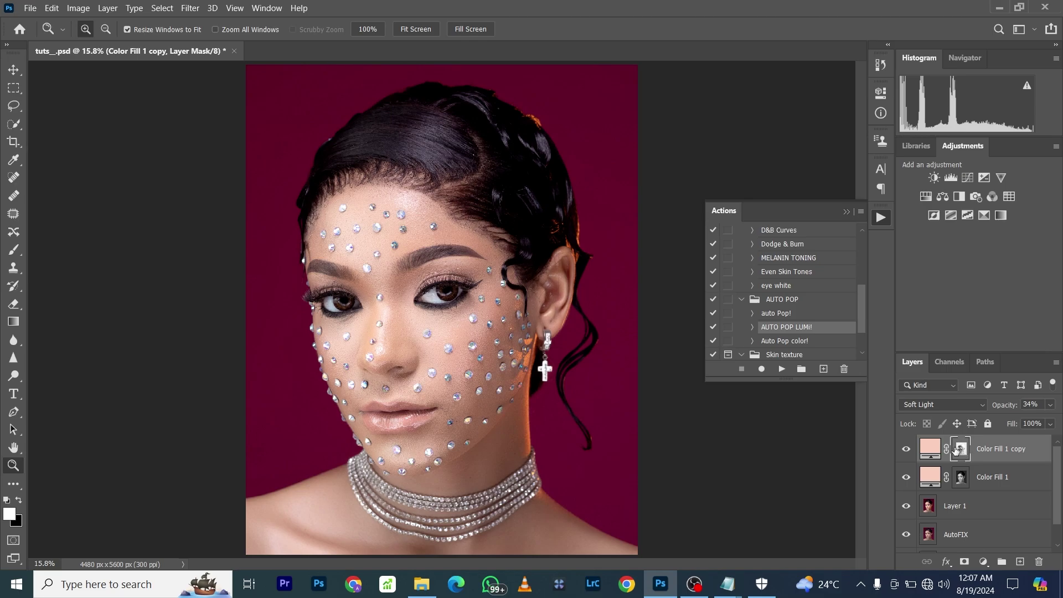
Hide the copied fill layer, change its colour to the darker skin tone #d3957e sampled near the eyebrow, and show it again
click(906, 449)
click(934, 453)
double_click(935, 453)
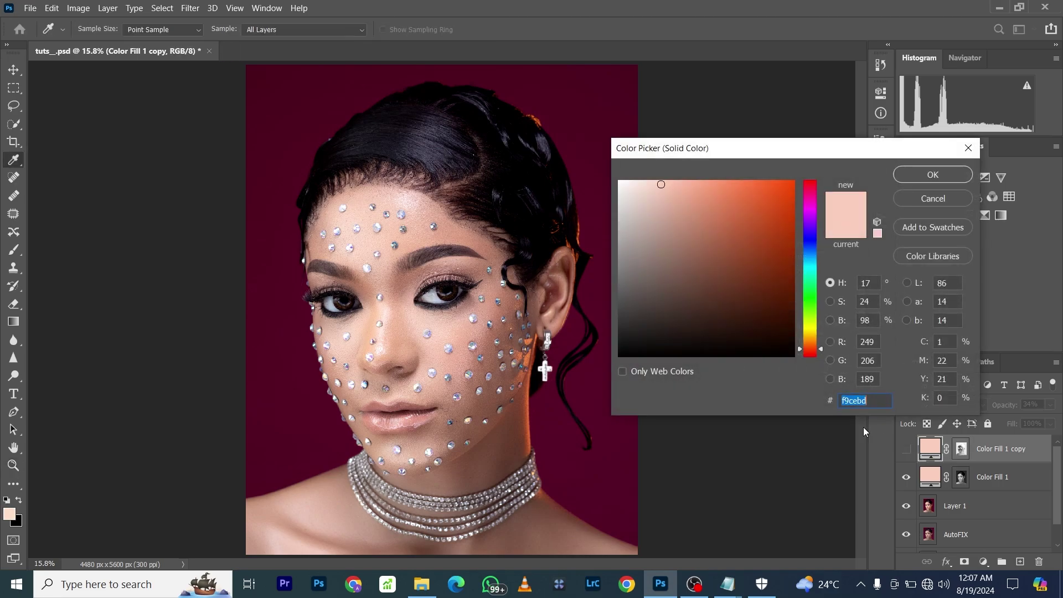
click(459, 234)
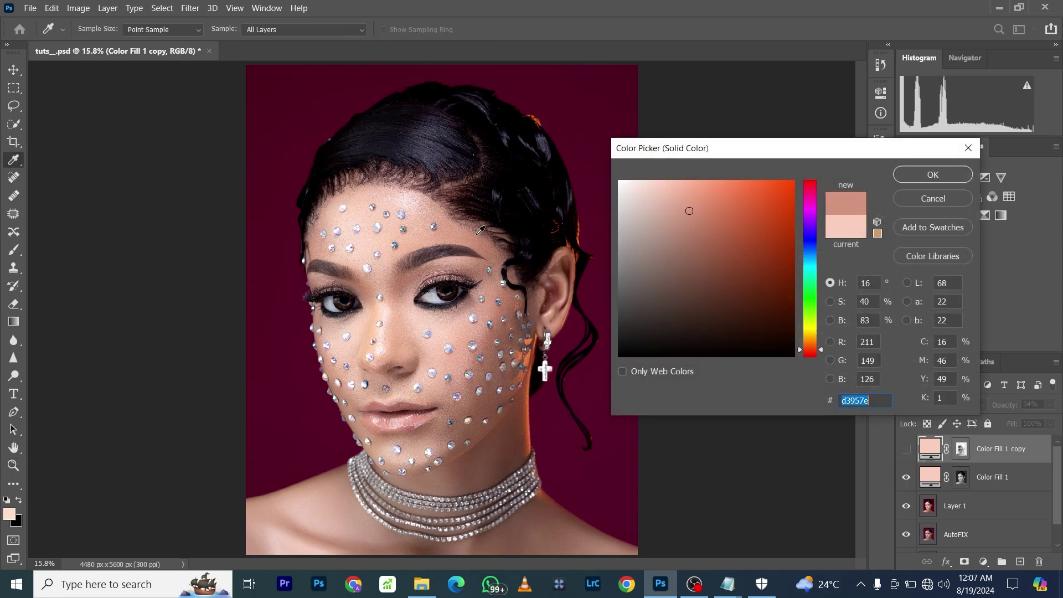
click(918, 175)
click(906, 451)
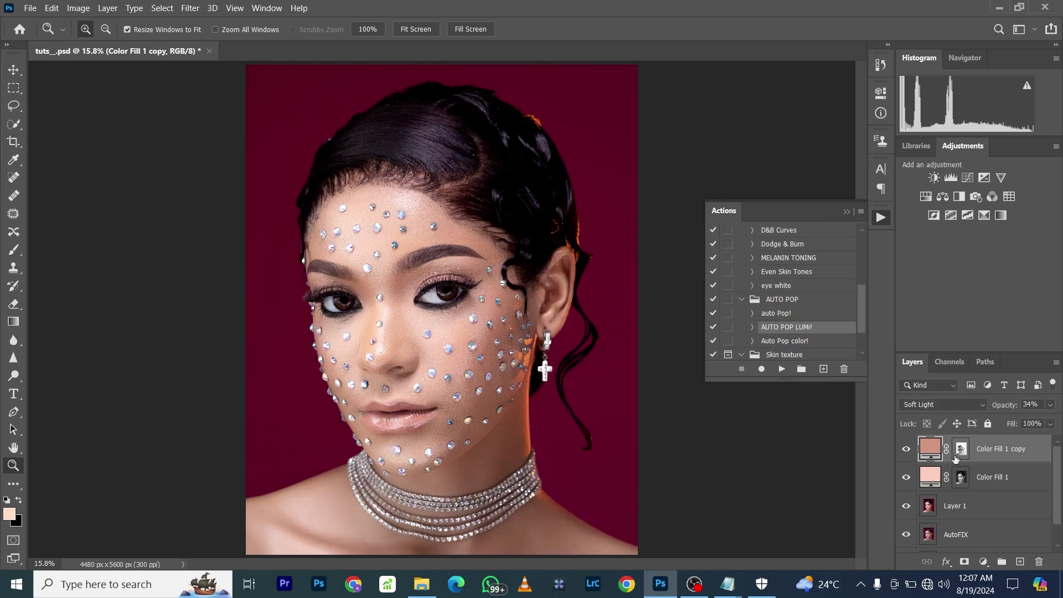
Select Color Fill 1 together with its copy and put both layers into a group
shift+click(973, 477)
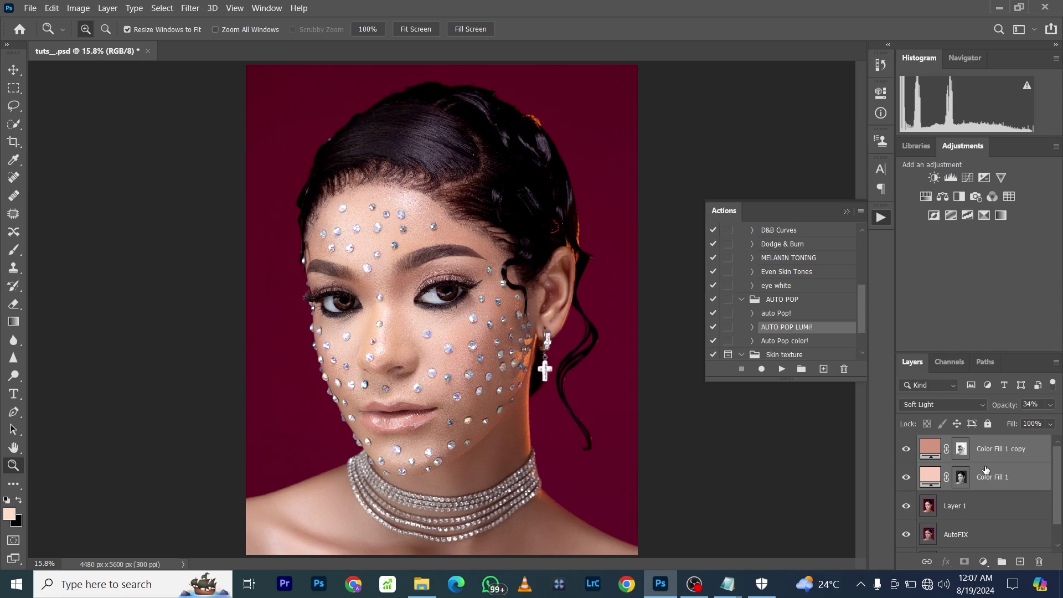
drag(986, 465, 1004, 564)
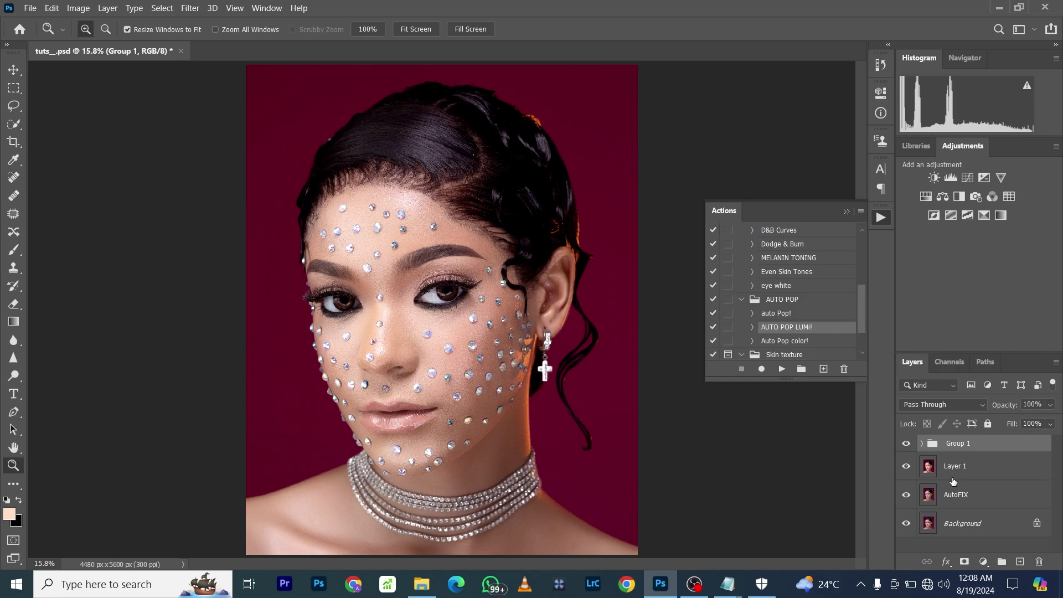
Add a layer mask to Group 1 and invert it to black
double_click(954, 443)
click(984, 442)
key(Return)
click(964, 562)
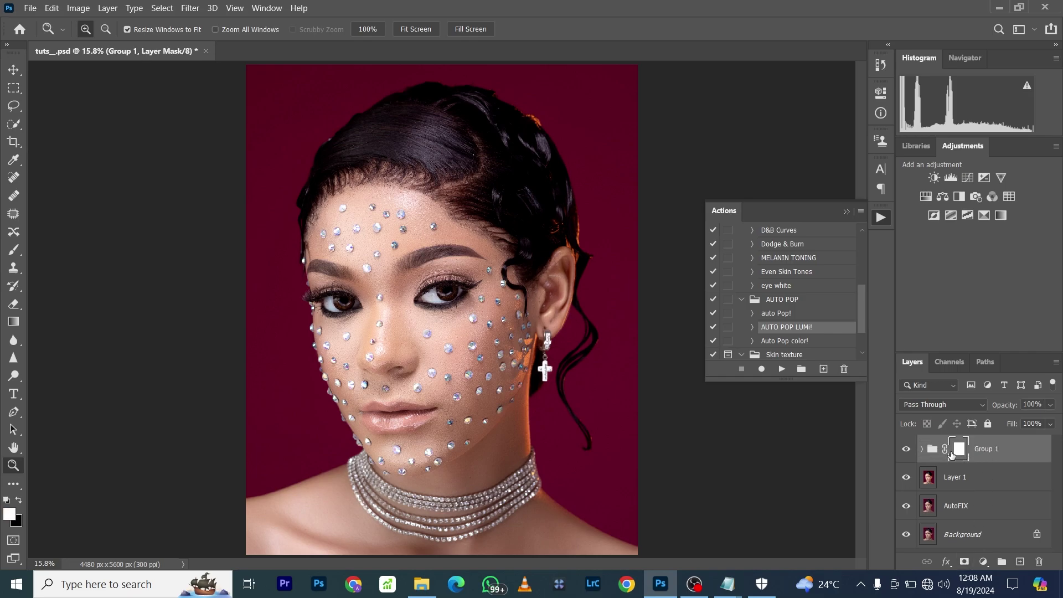
key(ctrl+i)
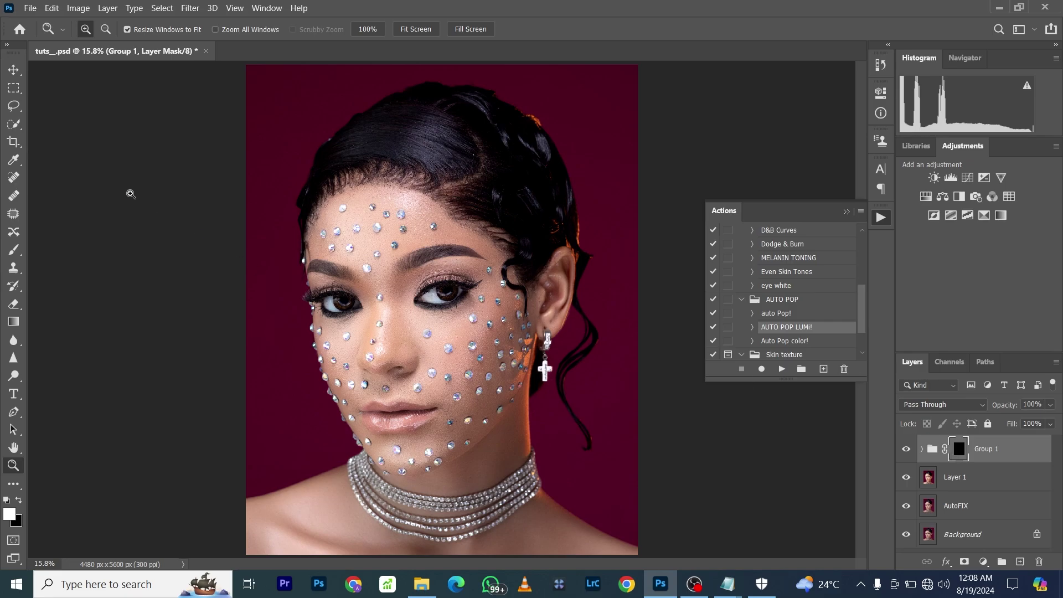
Paint white over the face and neck on Group 1's mask with a 1200 px brush at 71% flow
click(13, 251)
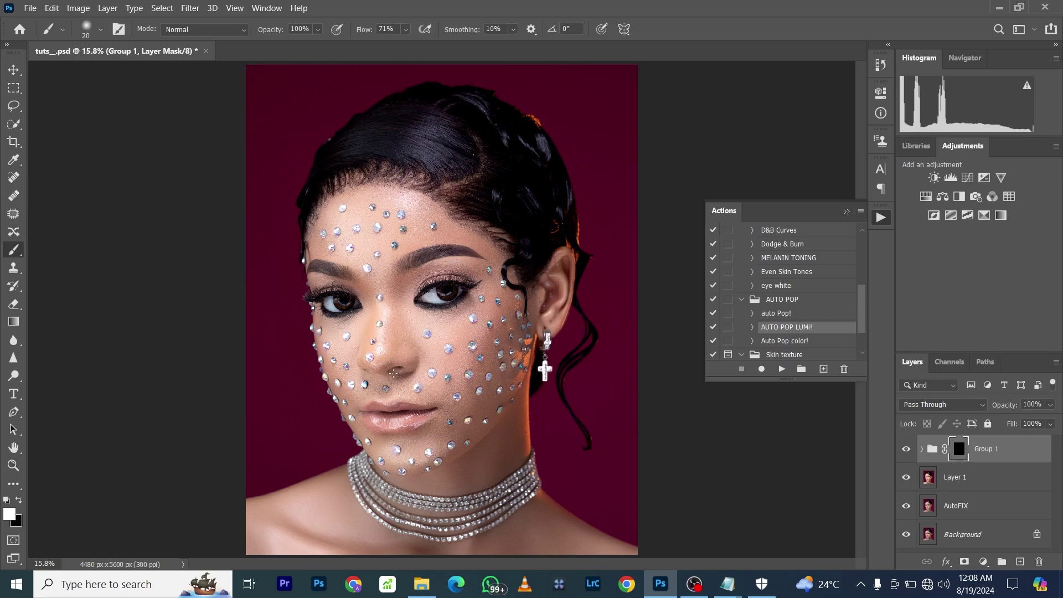
key(bracketright)
key(bracketright)
key(bracketright)
key(bracketright)
key(bracketright)
key(bracketright)
key(bracketright)
key(bracketright)
key(bracketright)
key(bracketright)
key(bracketright)
key(bracketright)
key(bracketright)
key(bracketright)
key(bracketright)
key(bracketright)
key(bracketright)
key(bracketright)
key(bracketright)
key(bracketright)
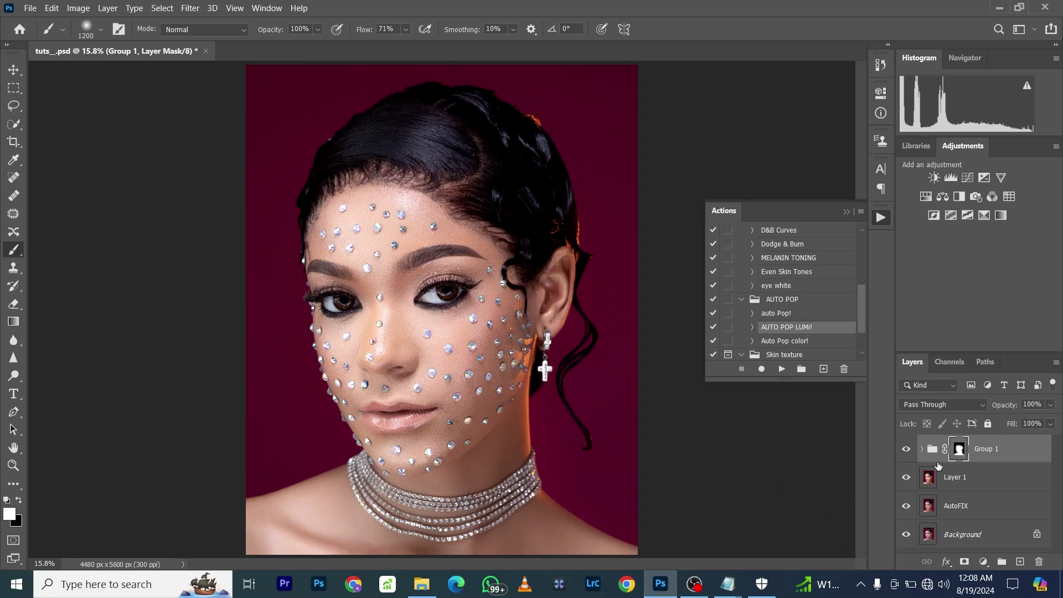
Add a Selective Color adjustment layer above Group 1 with the Reds set to Cyan -60% and Magenta -27%
click(982, 561)
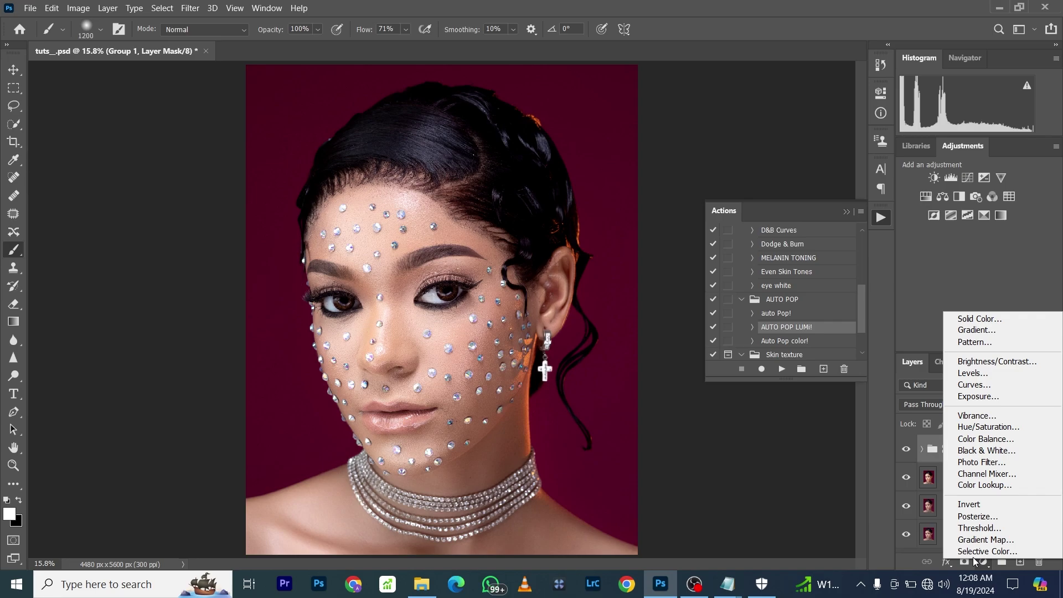
click(970, 552)
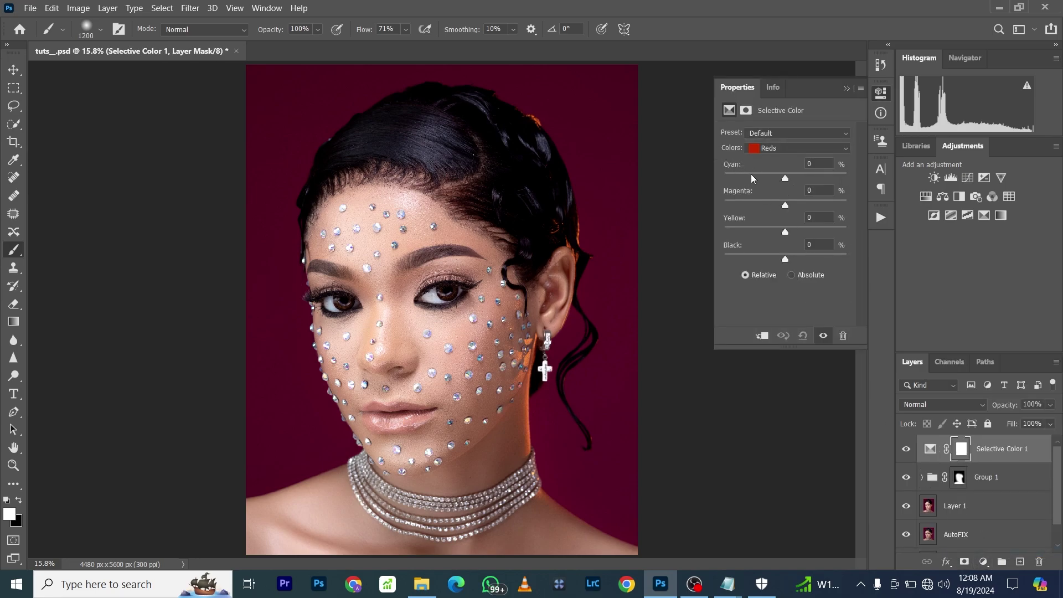
click(752, 175)
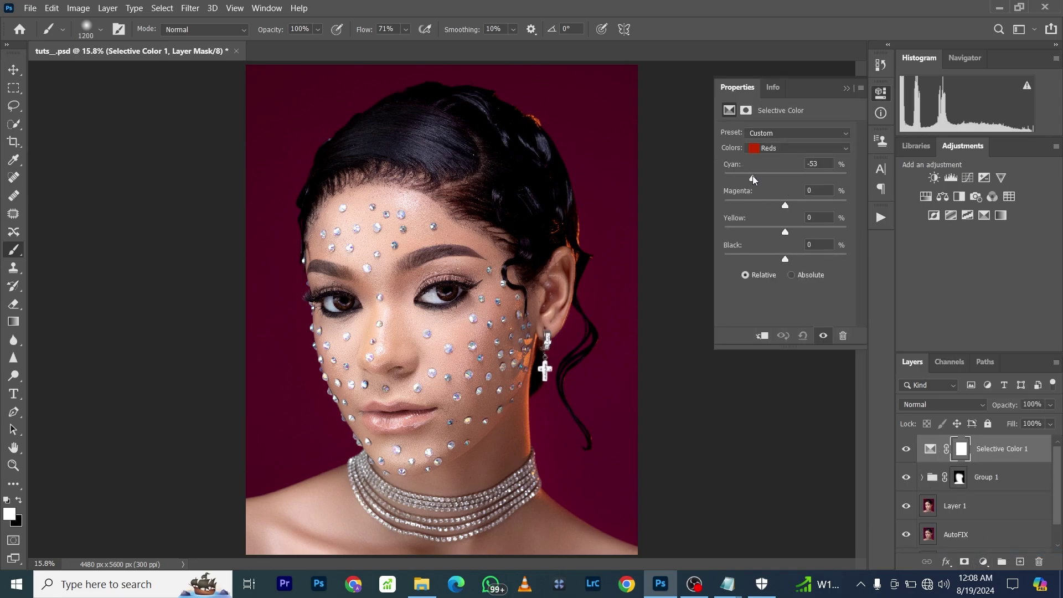
click(778, 203)
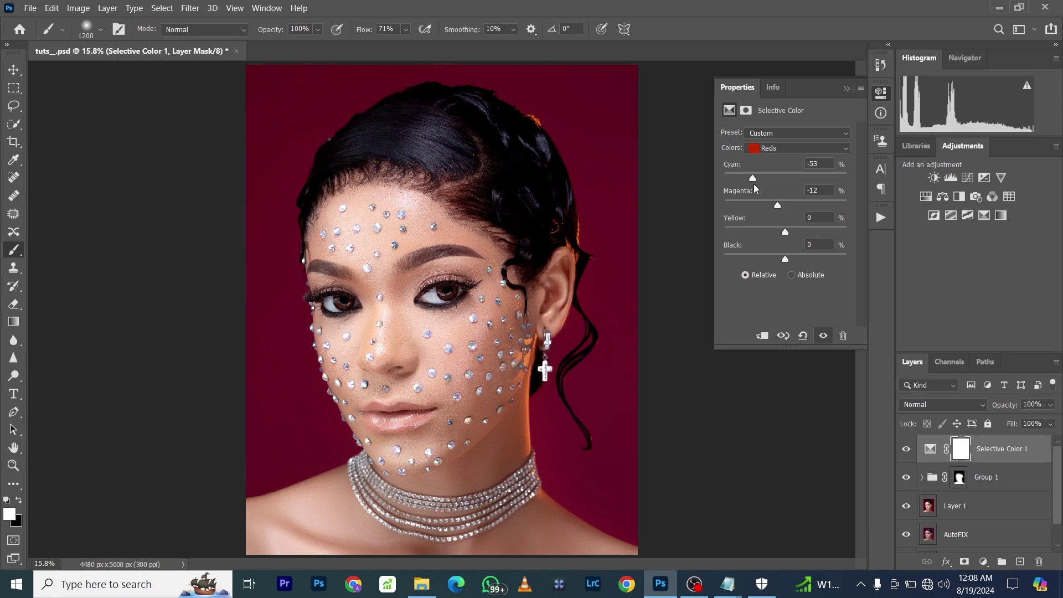
drag(751, 178, 764, 205)
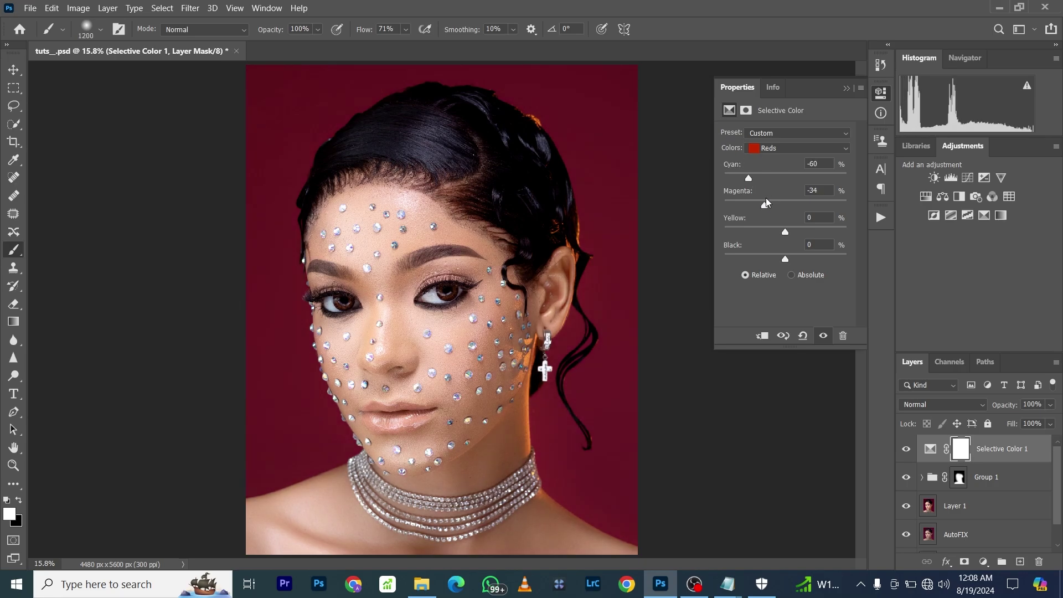
Set Yellow to -25% for the Yellows in the Selective Color adjustment
click(770, 149)
click(773, 160)
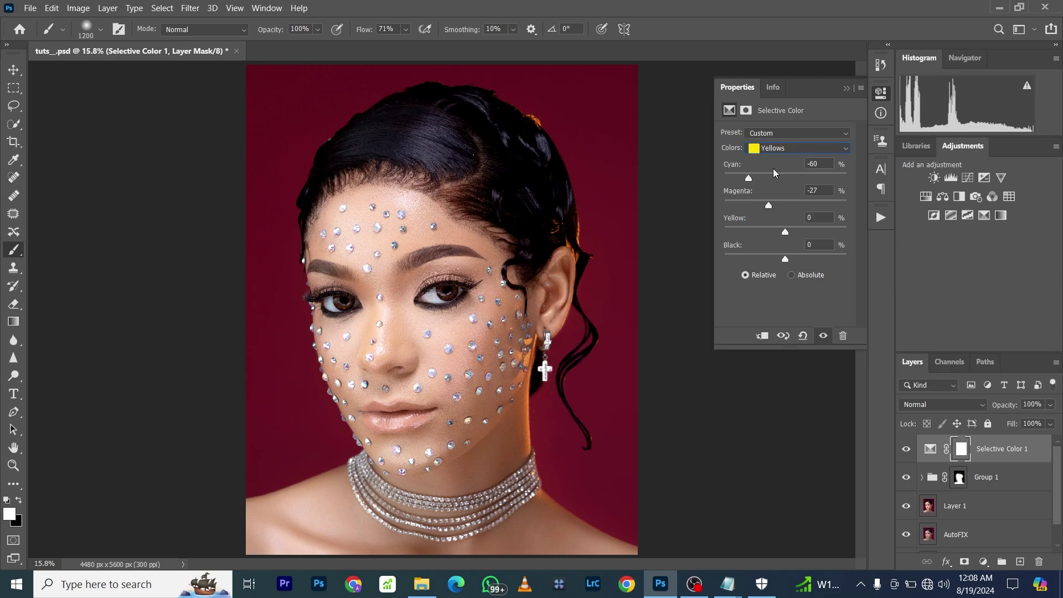
drag(785, 233, 770, 231)
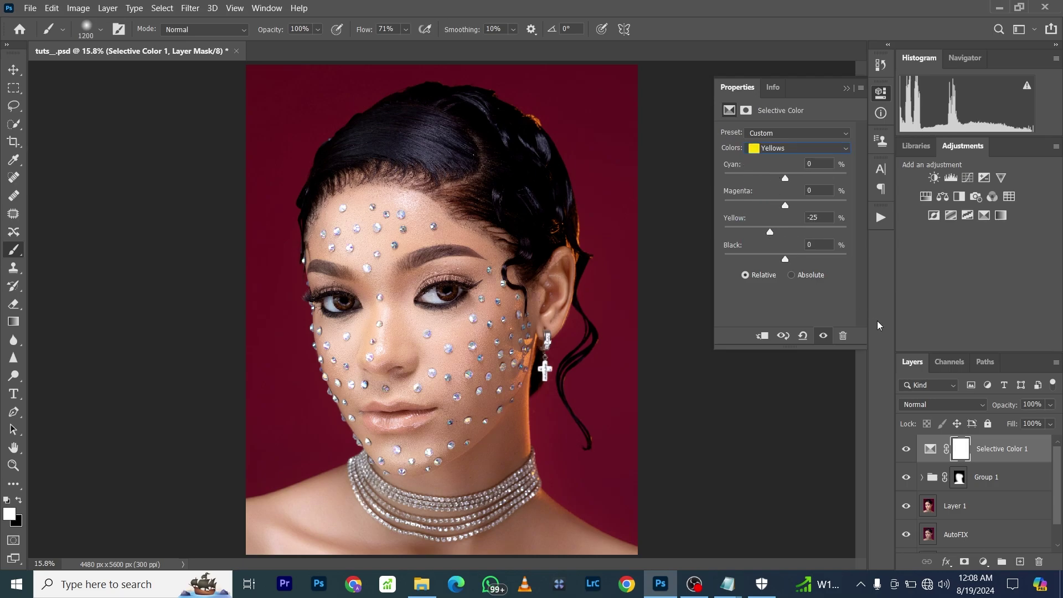
Compare the portrait without the Selective Color layer and with the original tuts__.psd snapshot, returning to the latest history state
click(906, 452)
click(906, 450)
click(881, 65)
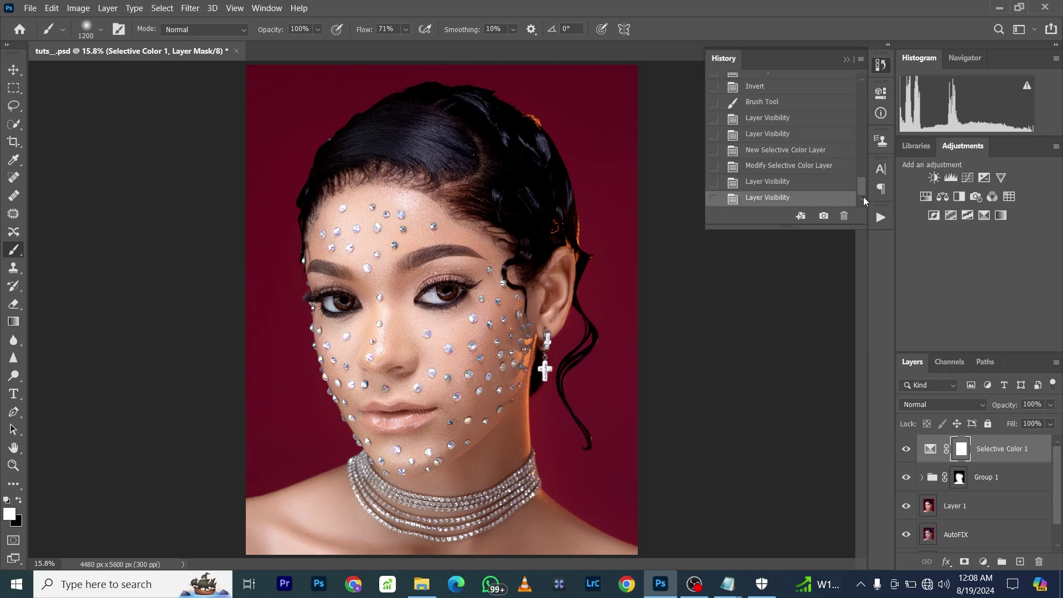
scroll(853, 164, up, 10)
click(822, 88)
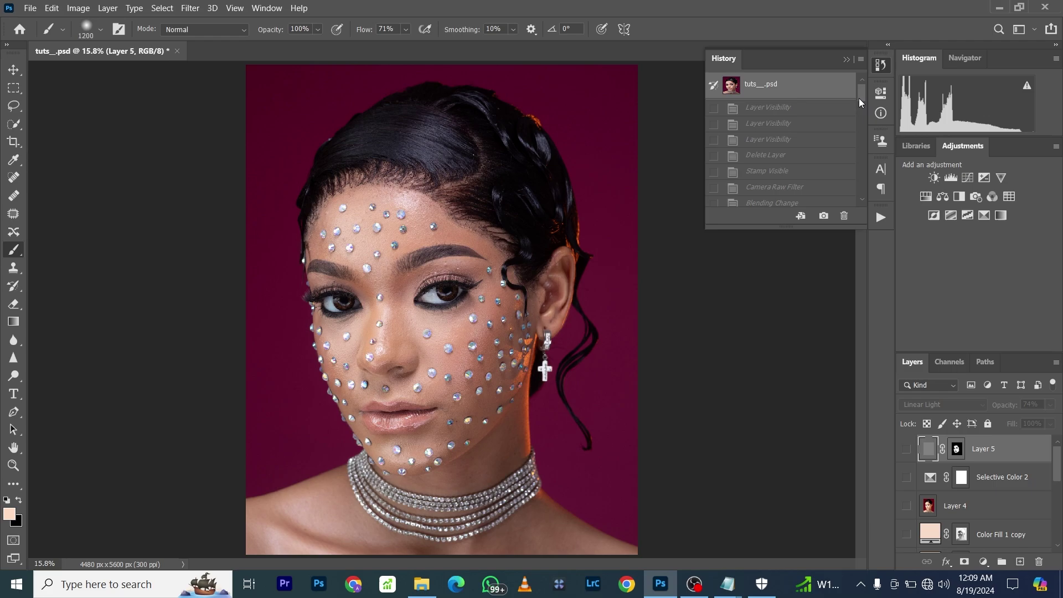
drag(860, 99, 862, 191)
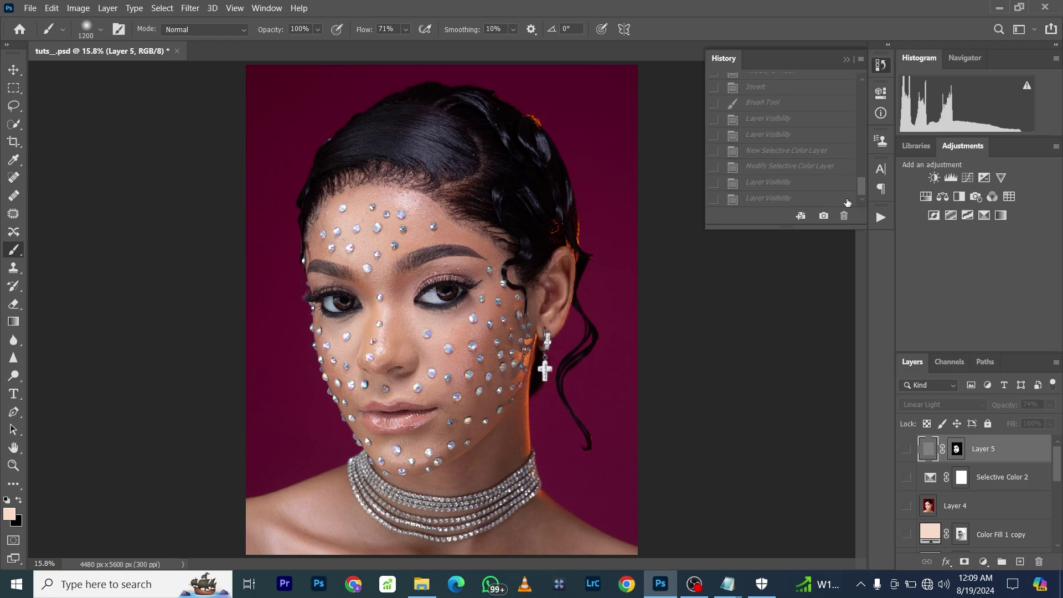
click(772, 203)
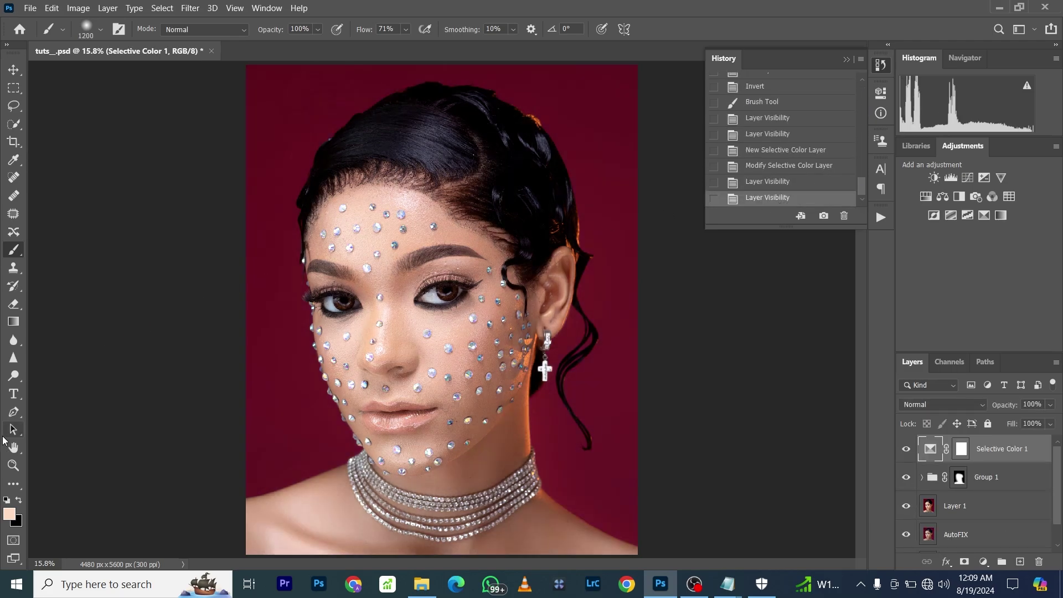
Compare the face up close between the original snapshot and the latest history state, ending with the whole portrait in view
click(13, 465)
click(444, 375)
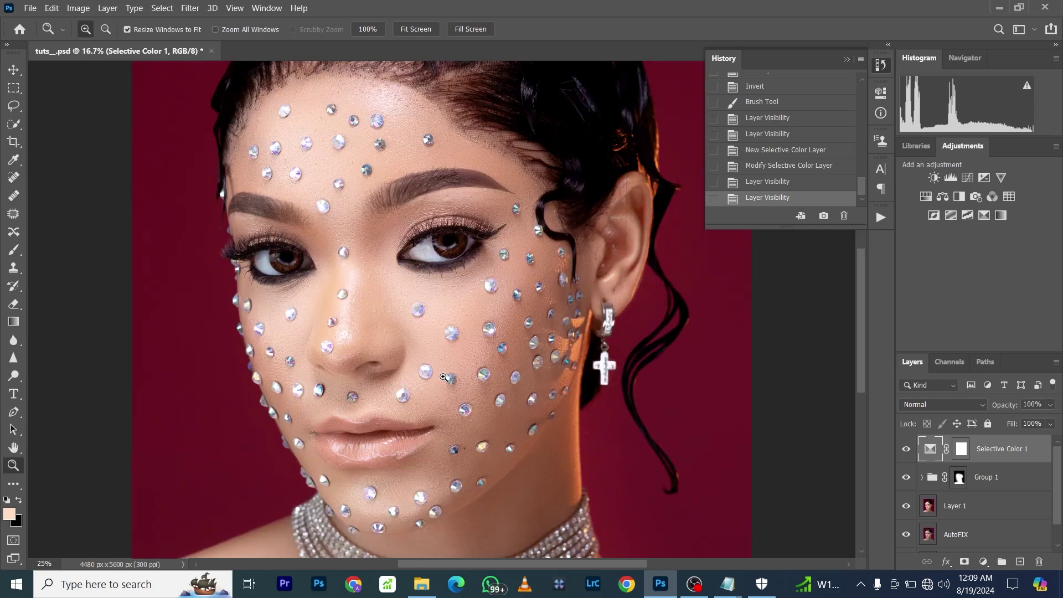
click(444, 376)
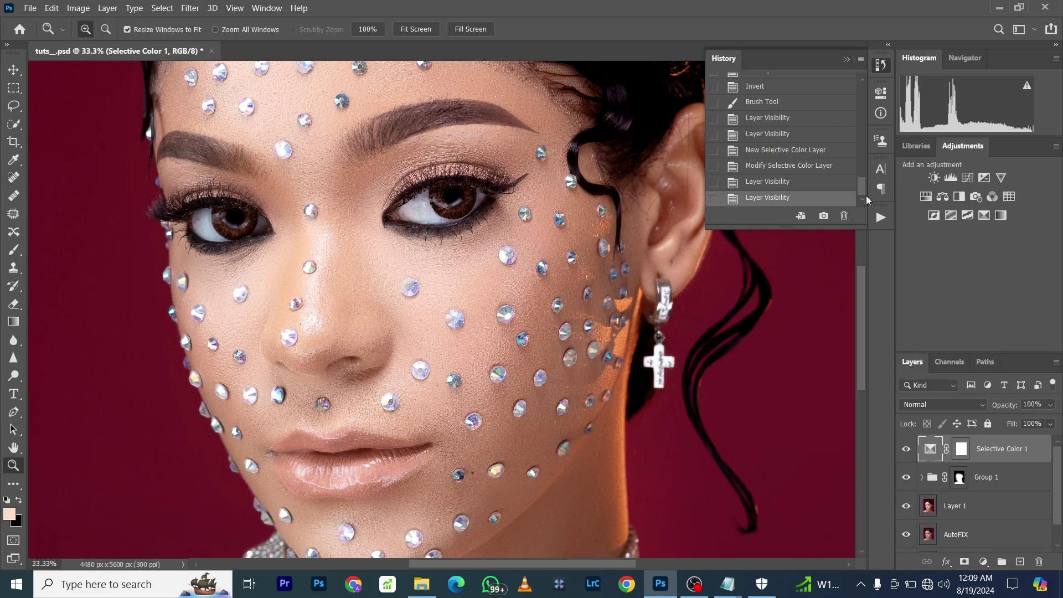
scroll(856, 149, up, 10)
click(836, 84)
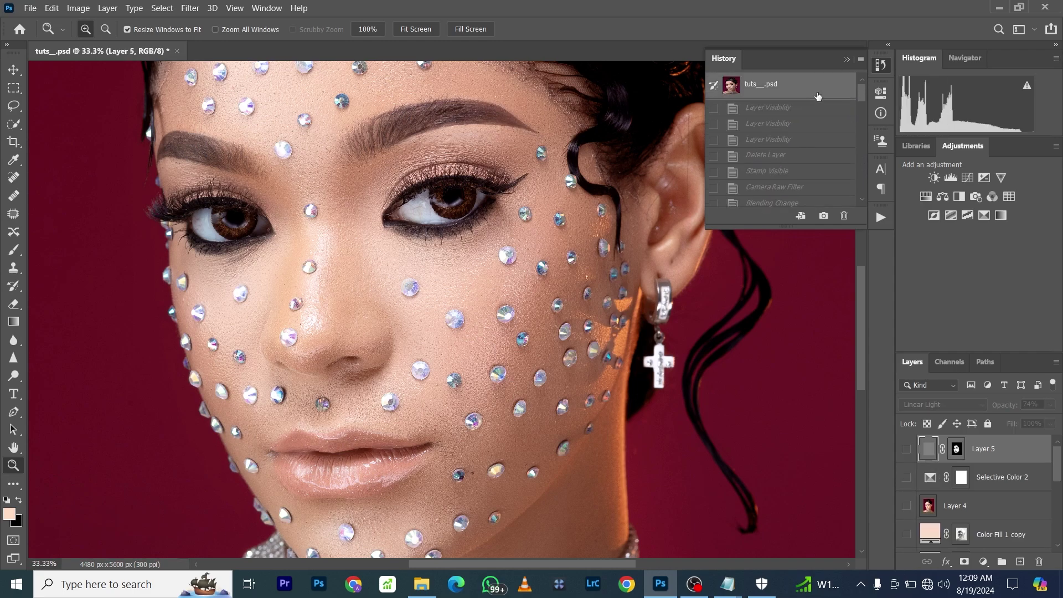
drag(862, 100, 862, 187)
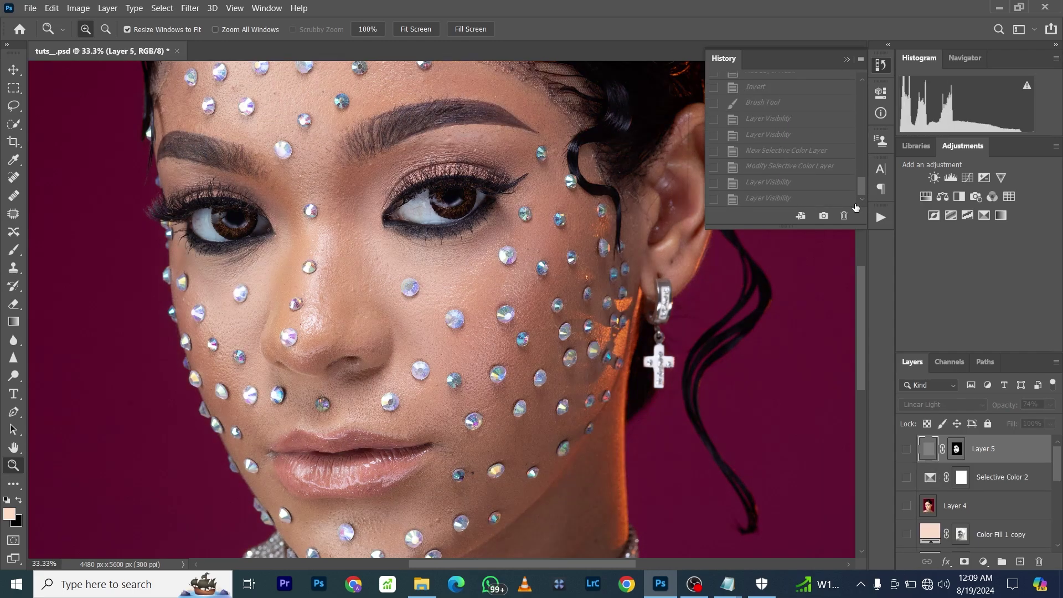
click(837, 199)
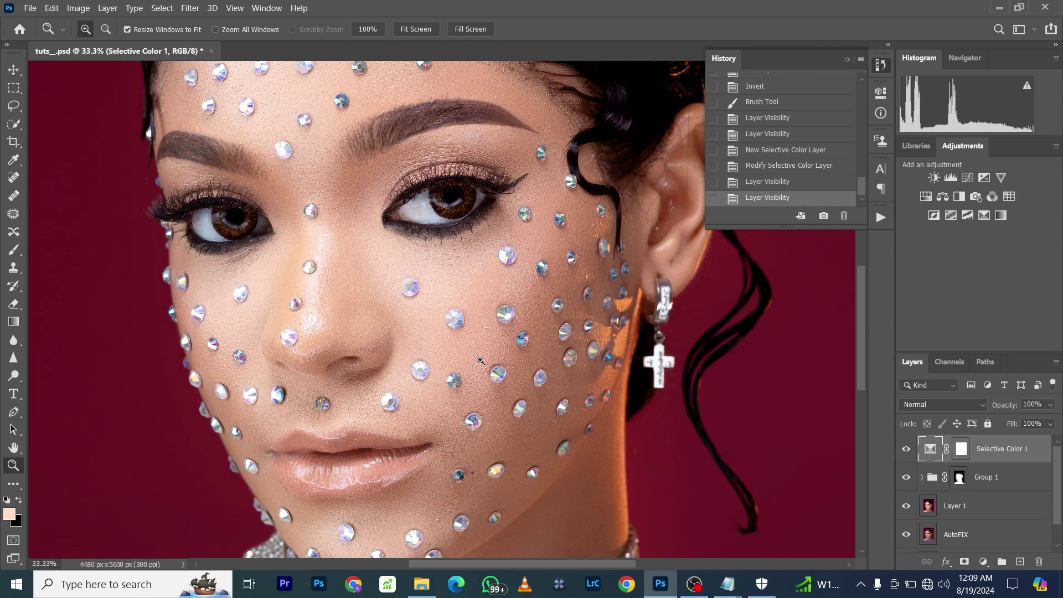
click(233, 6)
click(261, 130)
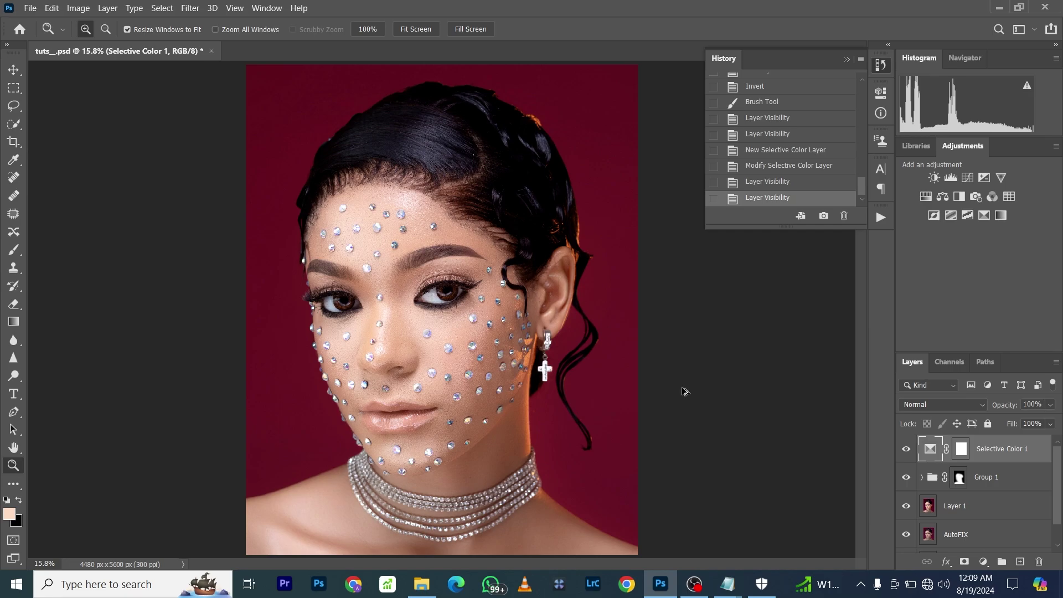
Stamp all visible layers into a new top layer and open the Camera Raw Filter on it
key(ctrl+shift+alt+e)
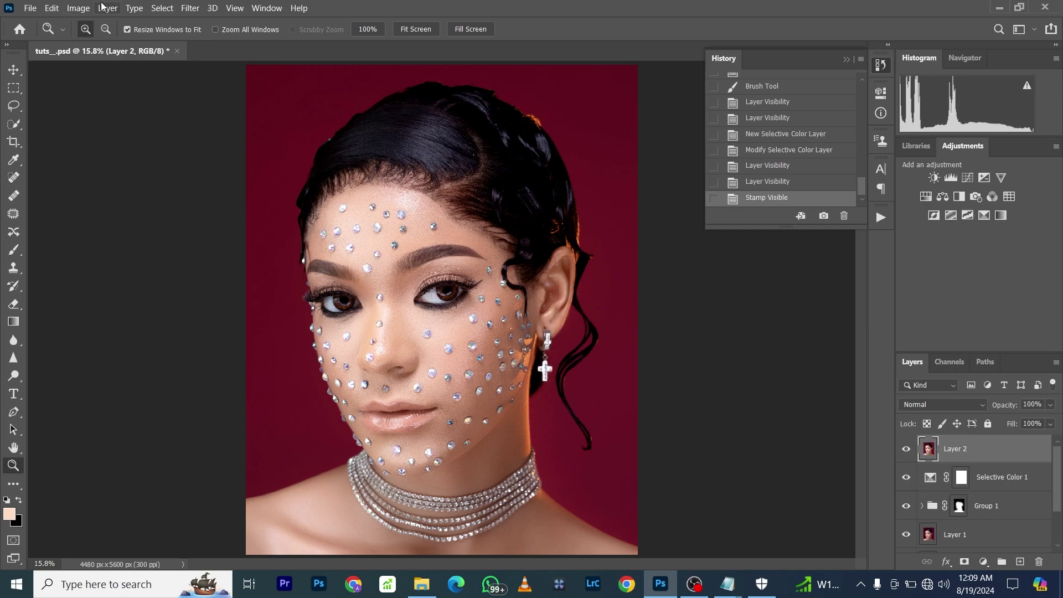
click(190, 8)
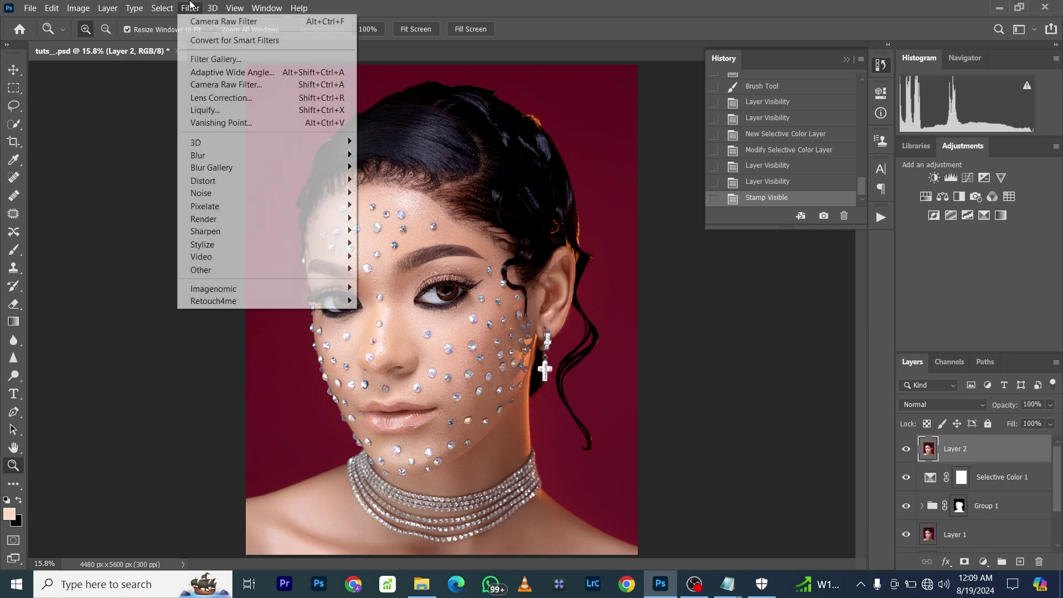
click(221, 84)
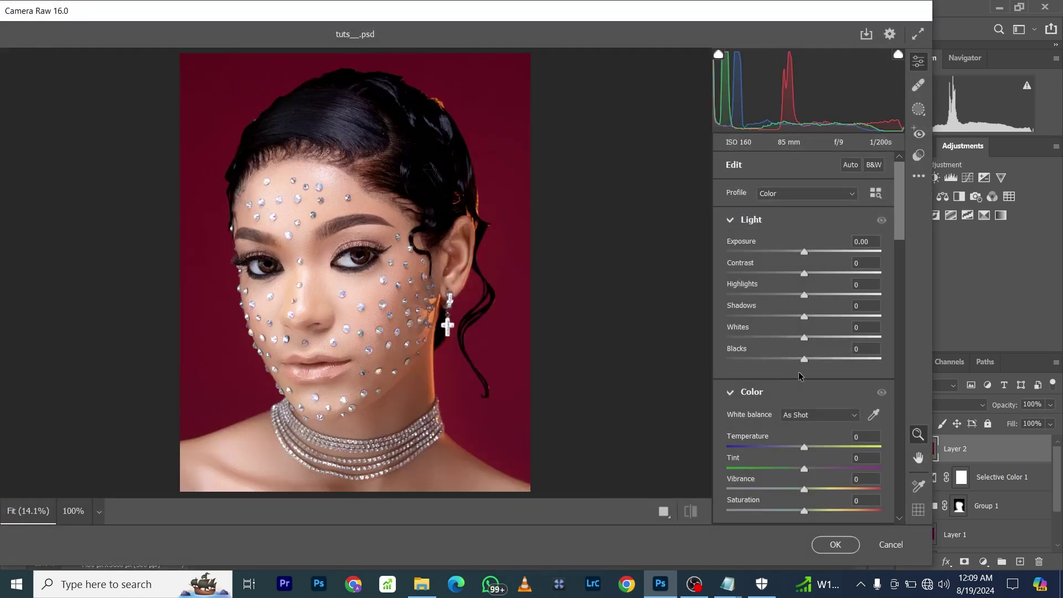
Set Color Noise Reduction to 100 in the Camera Raw detail settings
scroll(801, 401, down, 10)
scroll(801, 401, down, 4)
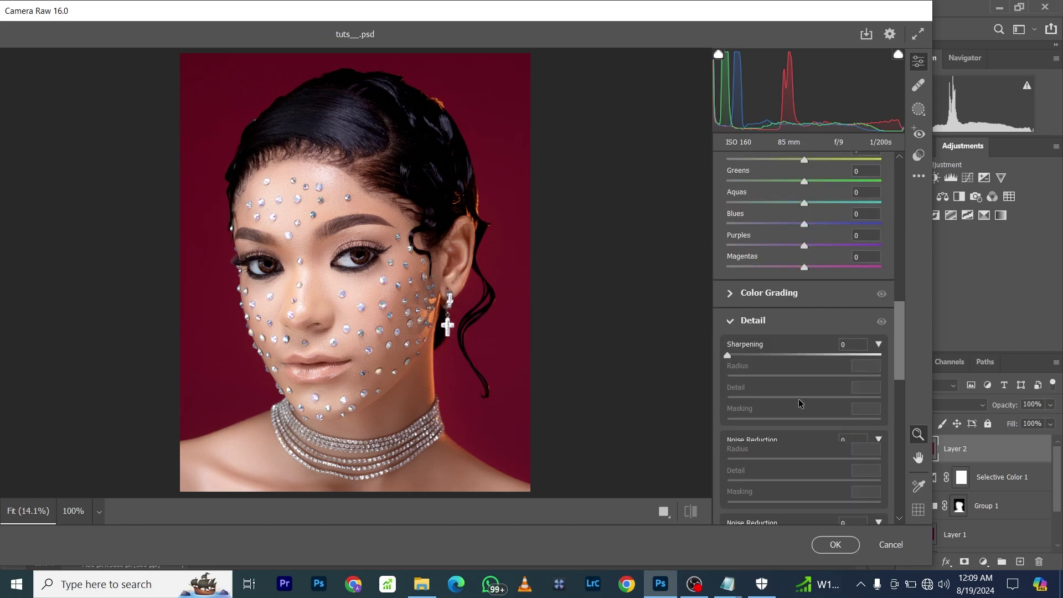
scroll(742, 336, down, 2)
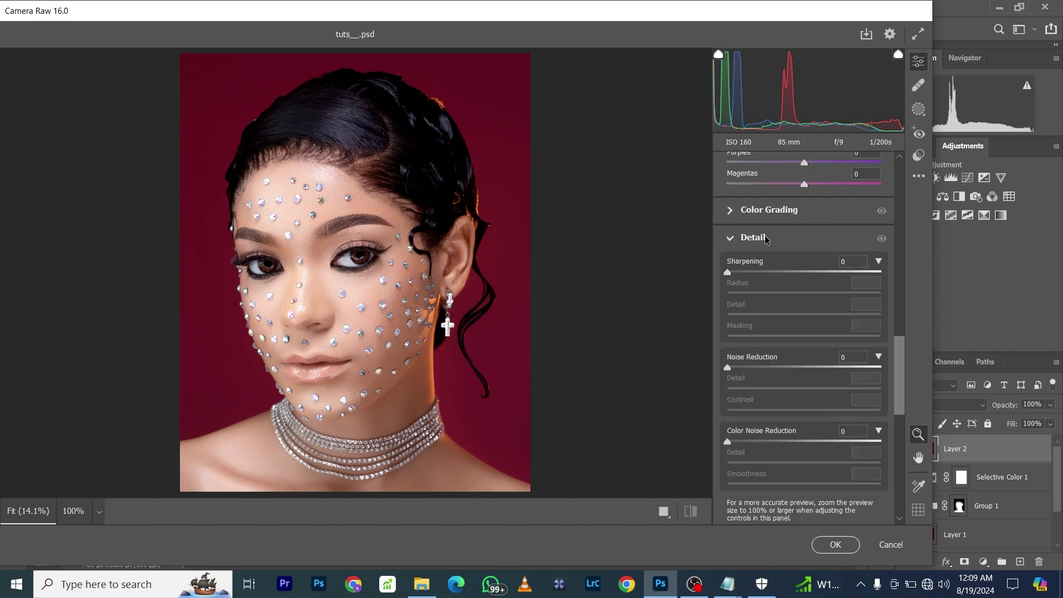
drag(731, 441, 922, 461)
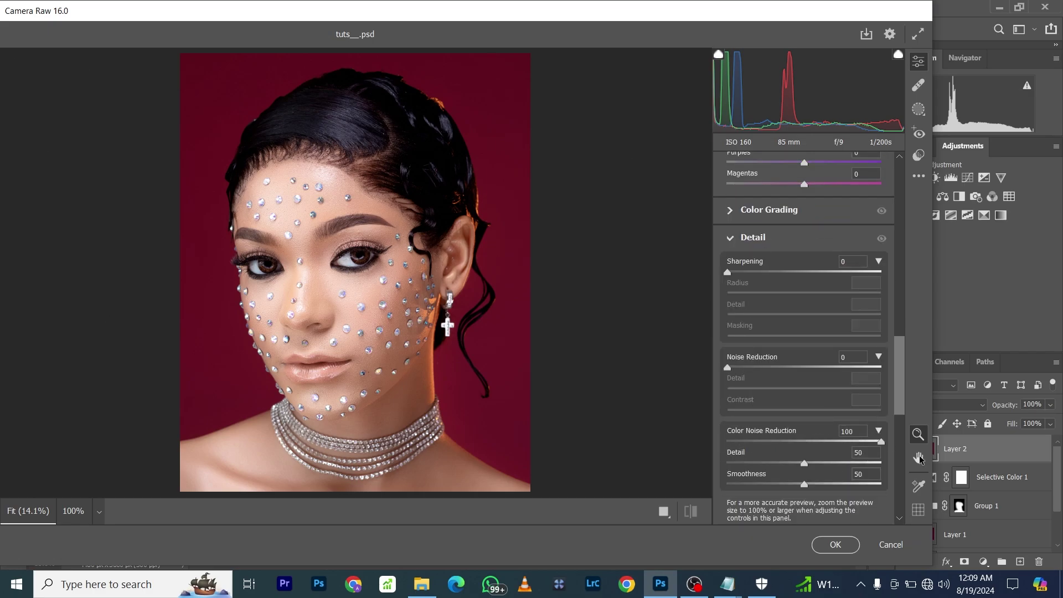
Try Color Noise Reduction at 0 while examining the face up close, and undo that change
click(347, 327)
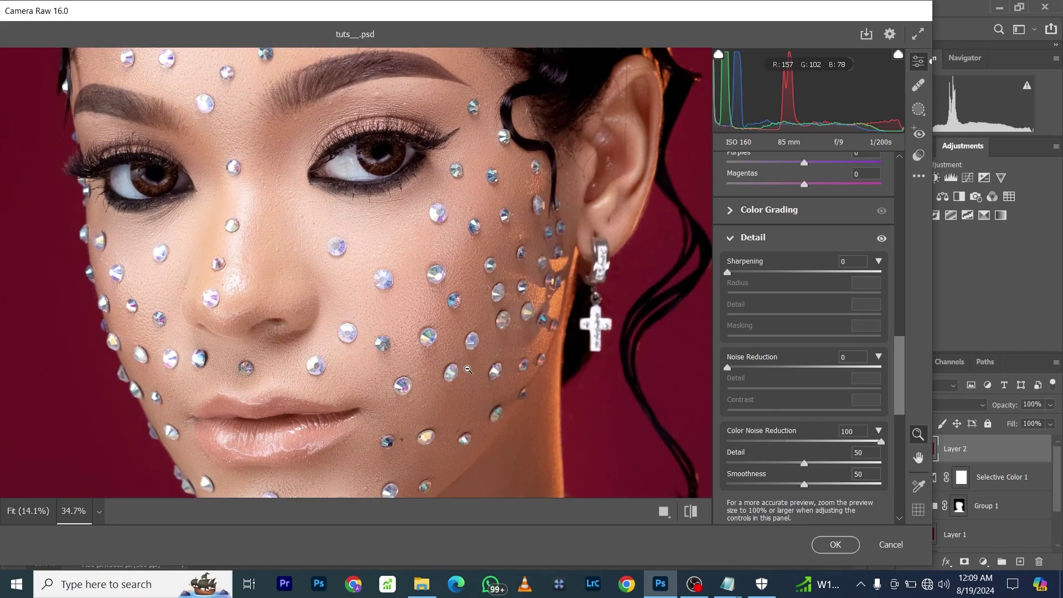
scroll(457, 369, down, 4)
scroll(457, 369, up, 4)
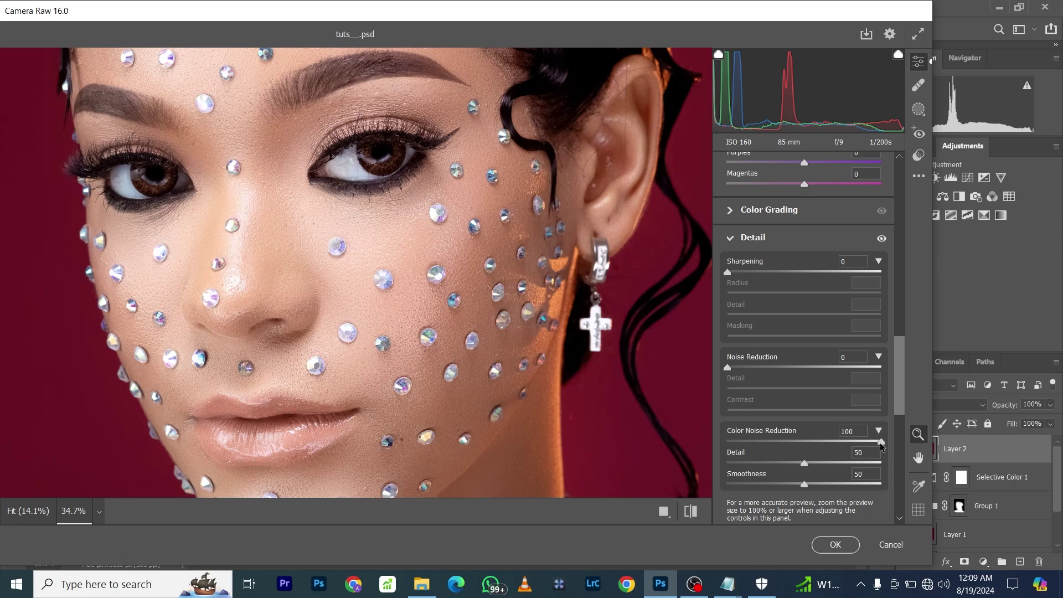
drag(881, 441, 666, 461)
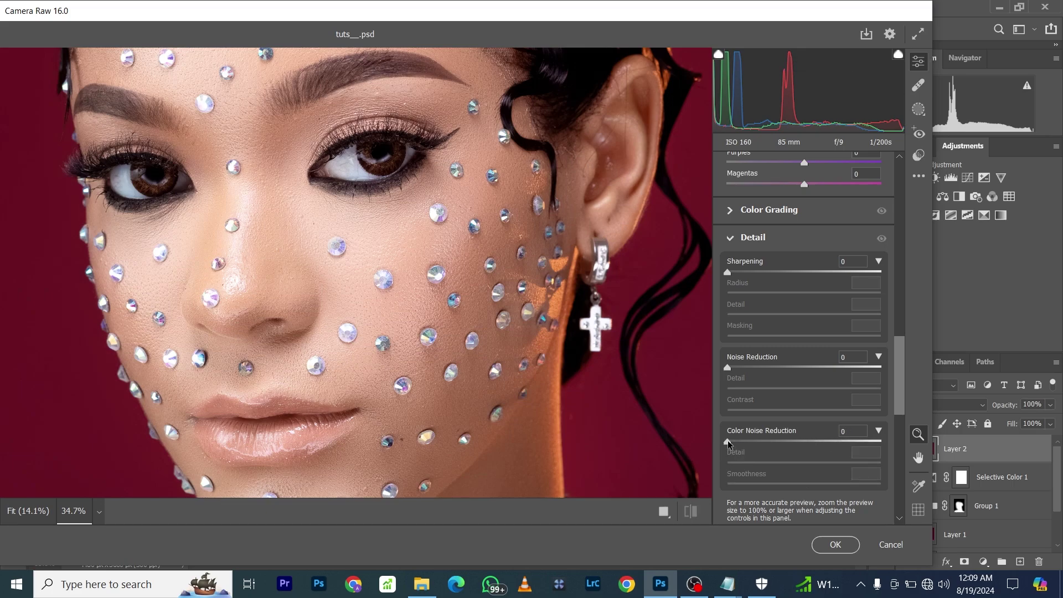
key(ctrl+z)
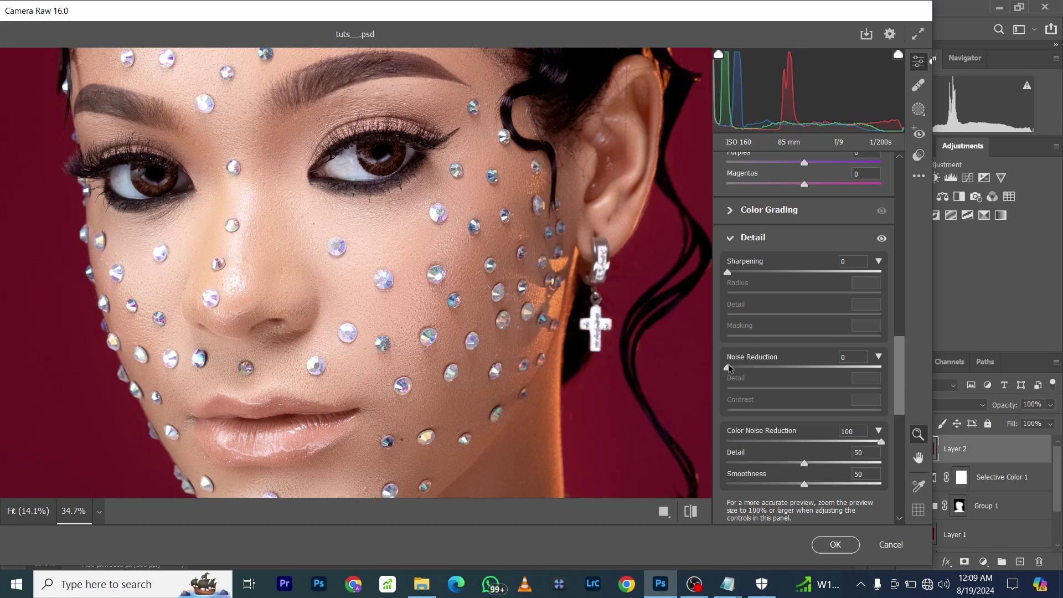
Set Noise Reduction to 5 after comparing its extremes on the face, and apply the Camera Raw Filter
drag(730, 369, 916, 377)
drag(880, 367, 729, 368)
drag(729, 367, 735, 368)
click(520, 323)
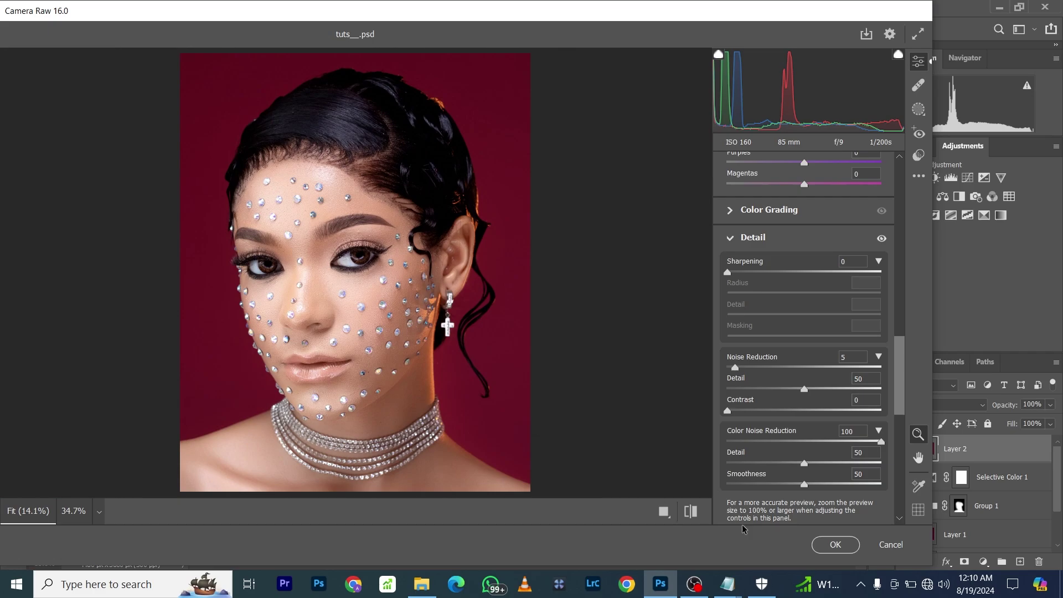
click(835, 544)
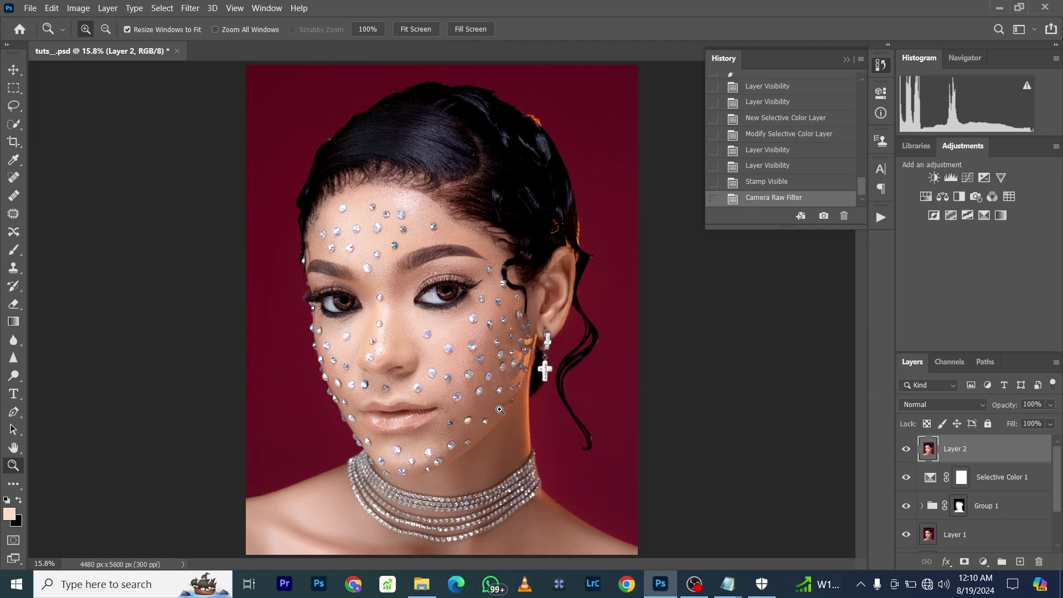
Examine the retouched skin up close from the forehead down to the necklace
drag(500, 410, 343, 123)
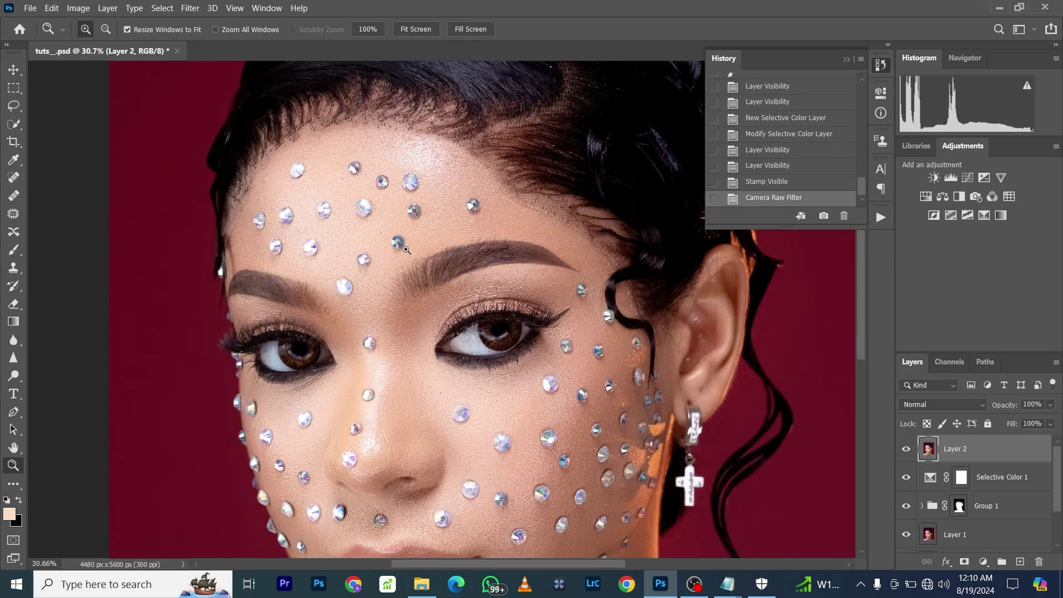
scroll(406, 249, down, 8)
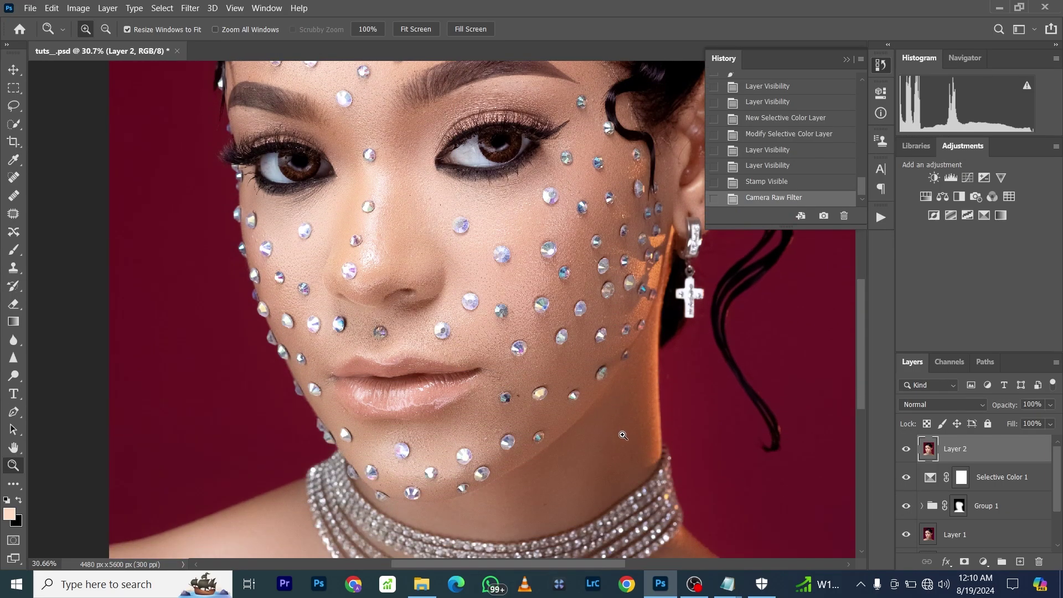
scroll(623, 435, down, 3)
scroll(619, 437, up, 2)
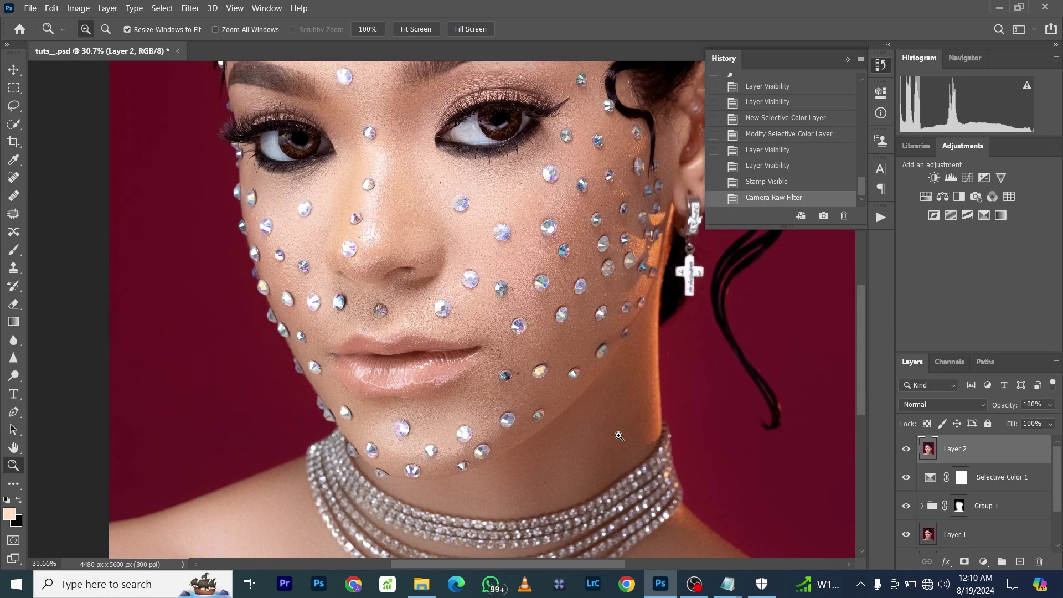
scroll(619, 436, up, 7)
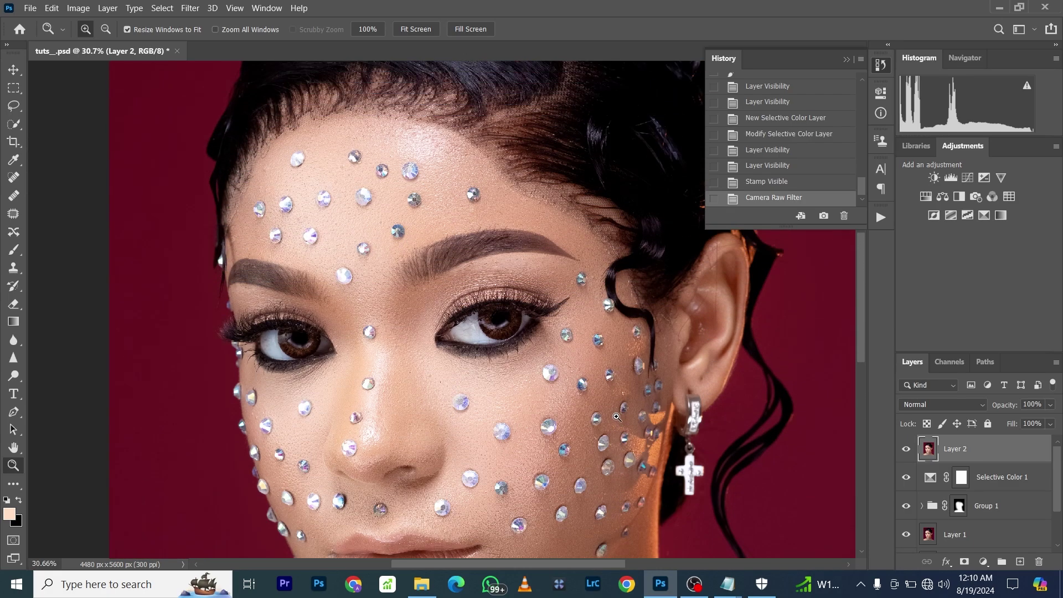
scroll(617, 417, down, 8)
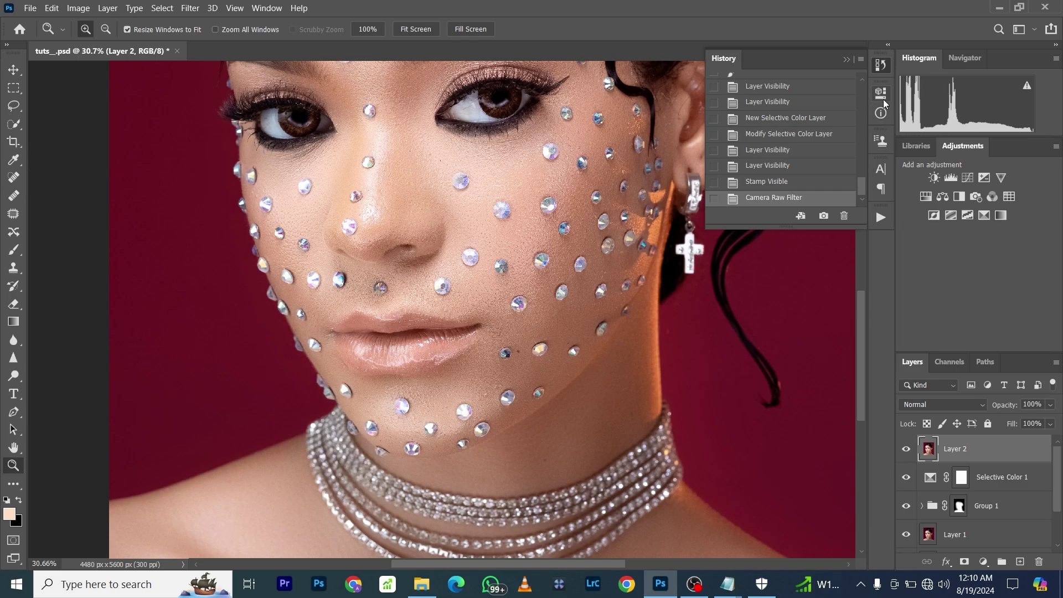
Compare the Camera Raw Filter state with earlier history states, going back to the opening tuts__.psd snapshot
drag(858, 176, 863, 216)
click(775, 84)
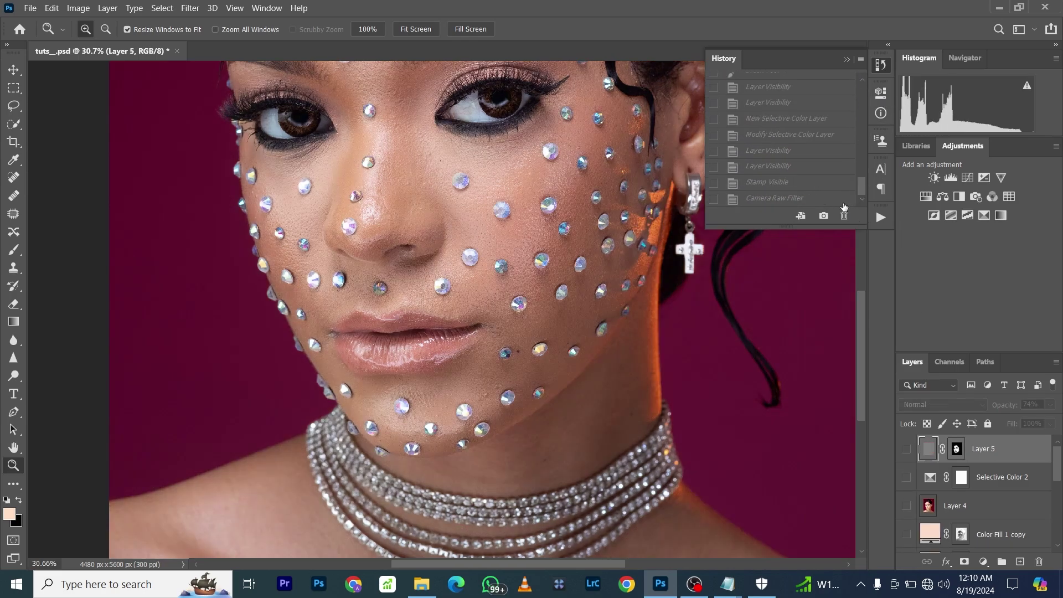
click(803, 198)
scroll(649, 393, up, 3)
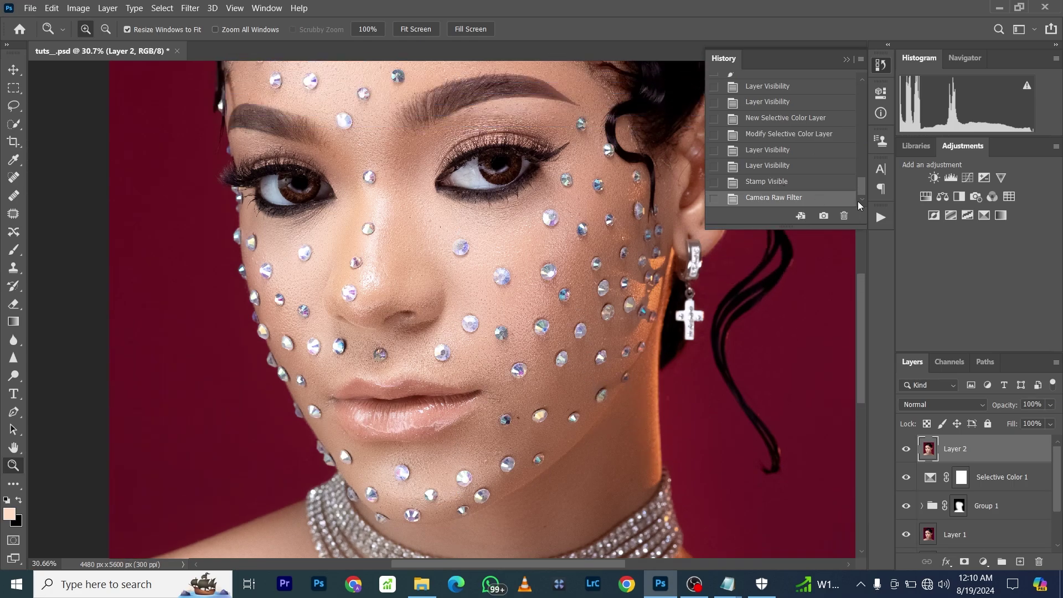
drag(859, 191, 860, 83)
click(823, 88)
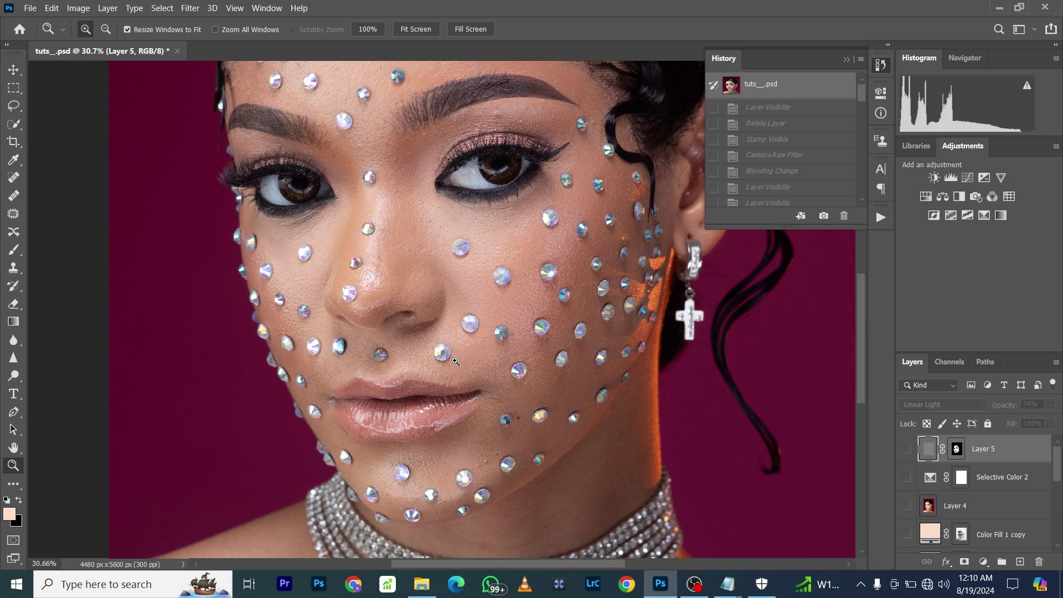
Locate and select the autoFix FS action in the All-in-All Retouching set
click(881, 216)
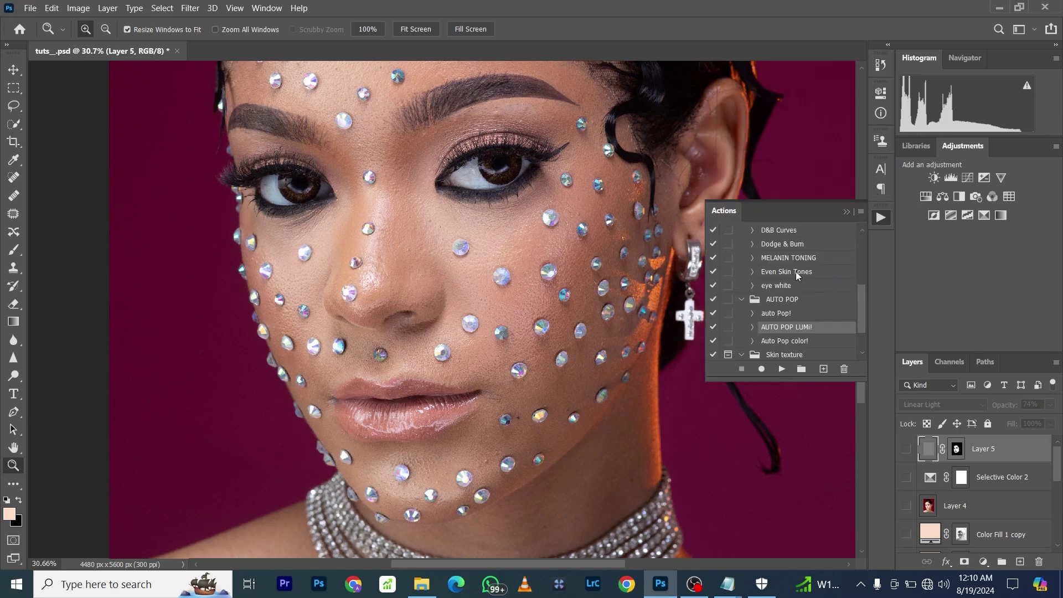
scroll(795, 271, up, 6)
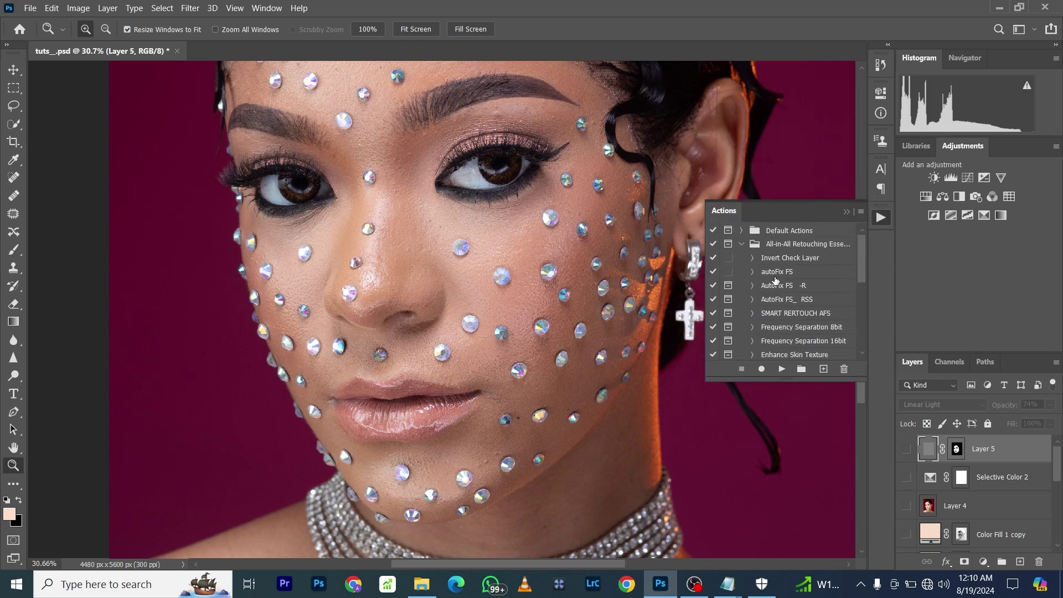
click(771, 275)
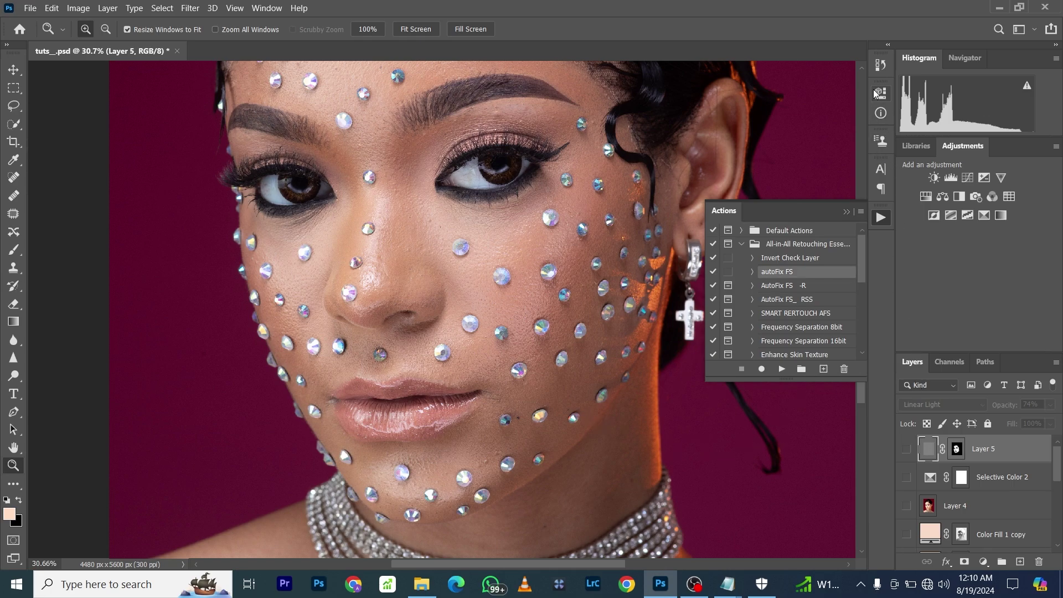
Compare the early Layer Visibility history state with the latest Camera Raw Filter state, restore the latter and fit the whole portrait on screen
click(880, 65)
click(736, 83)
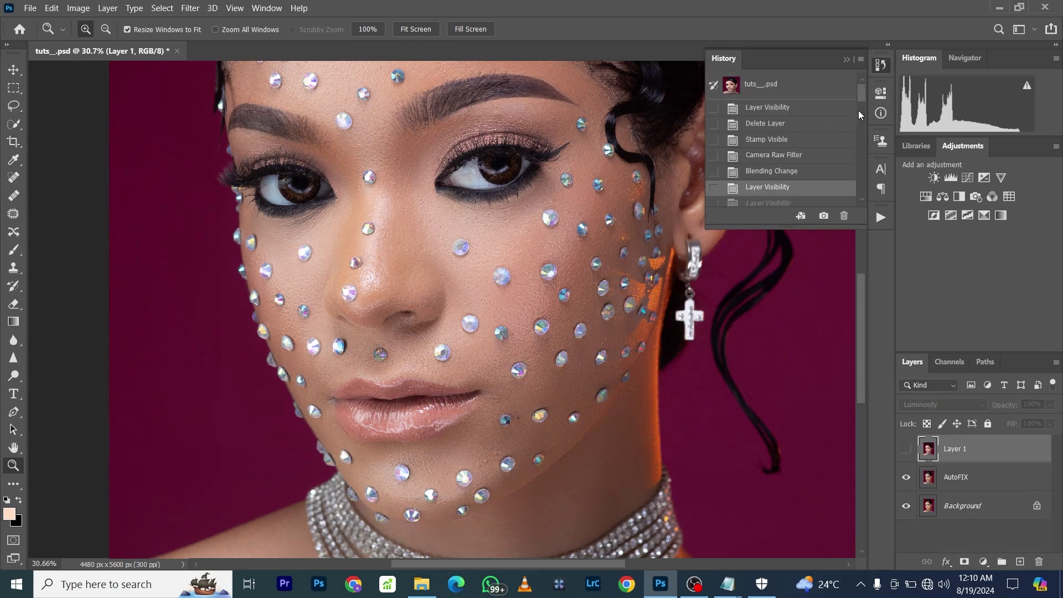
drag(858, 110, 863, 191)
click(836, 198)
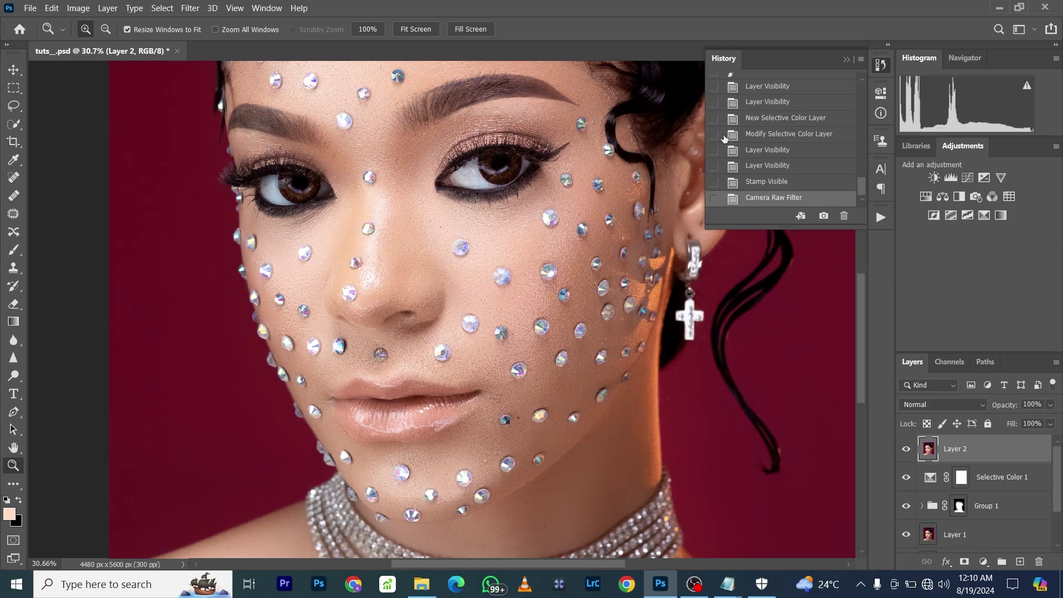
click(246, 11)
click(297, 130)
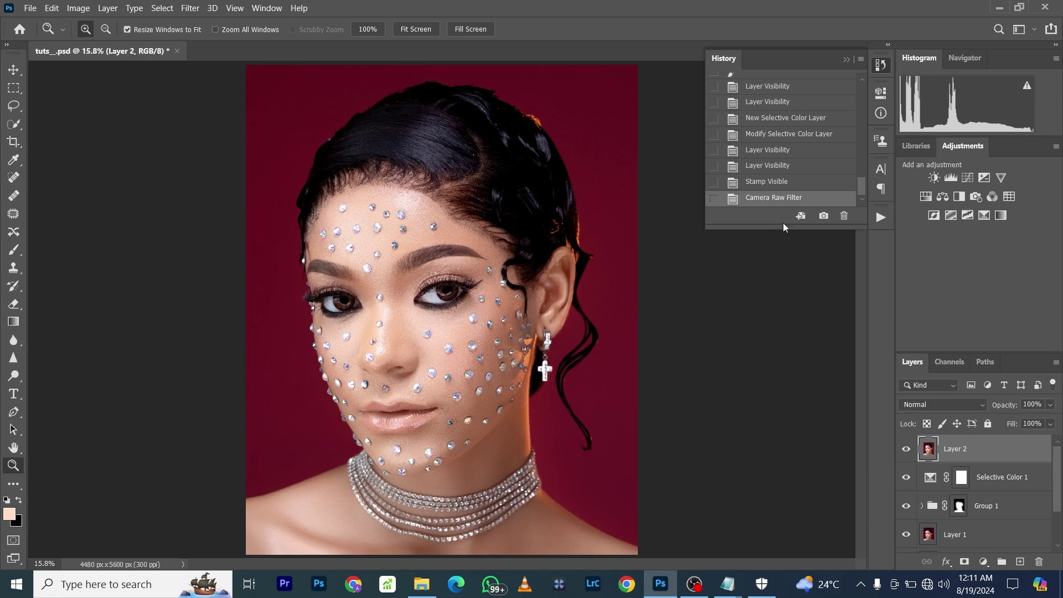
Run the AUTO POP LUMI! action from the AUTO POP set on the stamped, noise-reduced layer
click(886, 221)
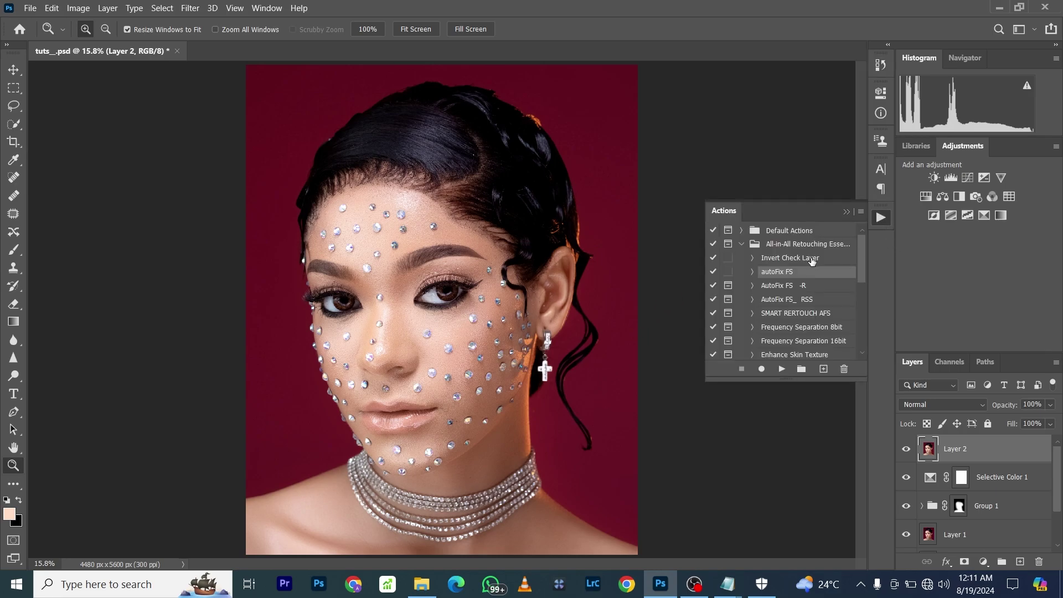
scroll(799, 316, down, 8)
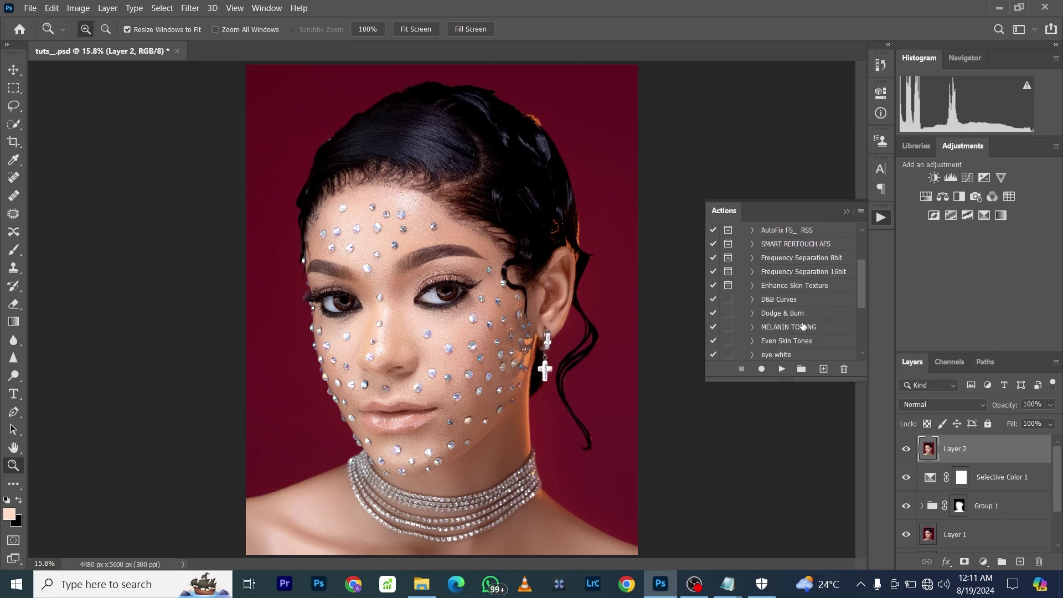
click(798, 299)
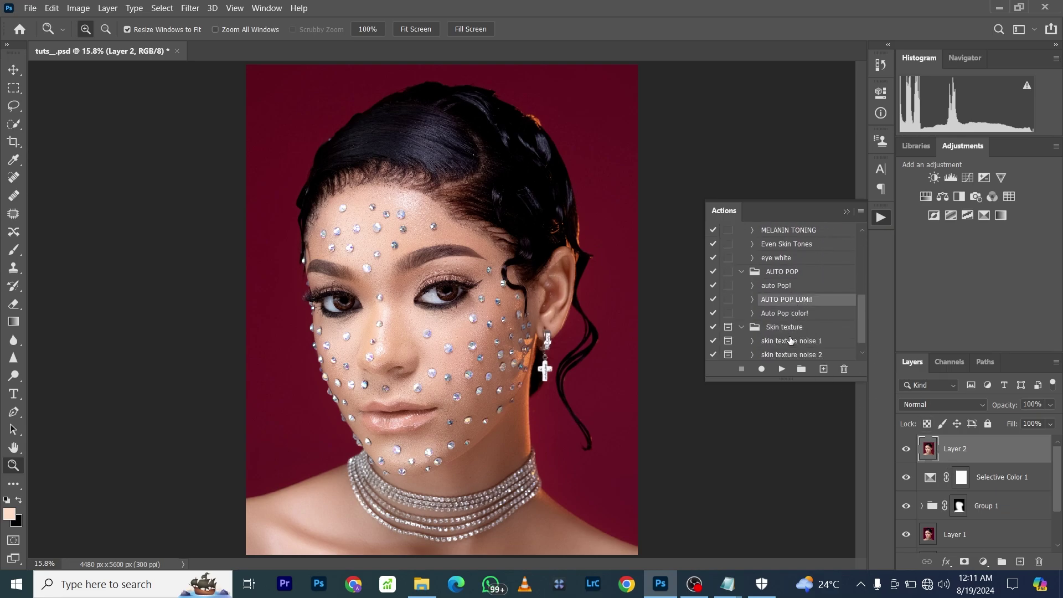
click(782, 368)
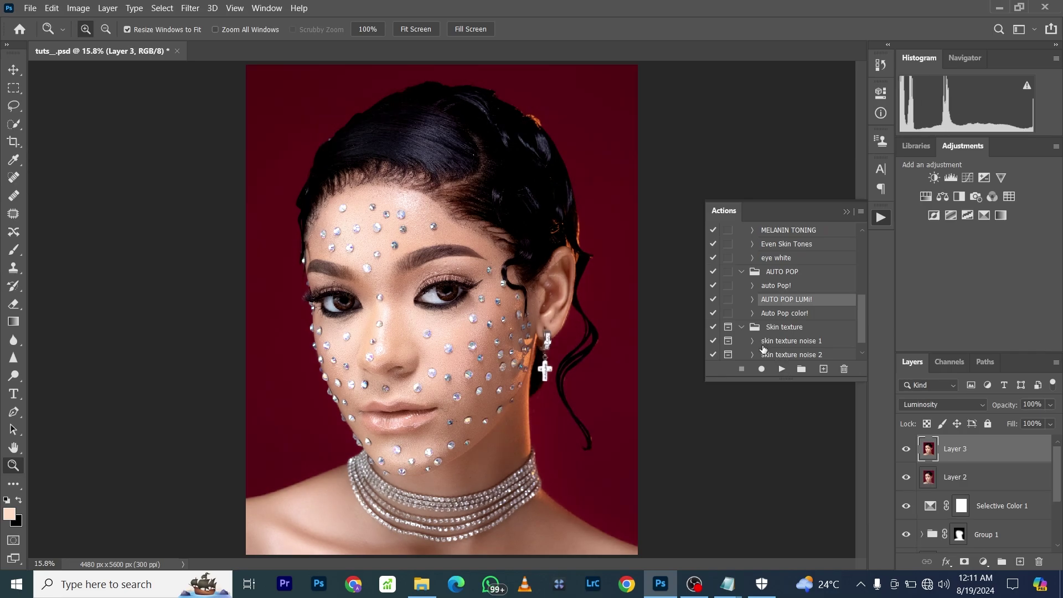
Compare the portrait with and without the new Luminosity layer, and inspect the lower face and necklace up close
click(908, 450)
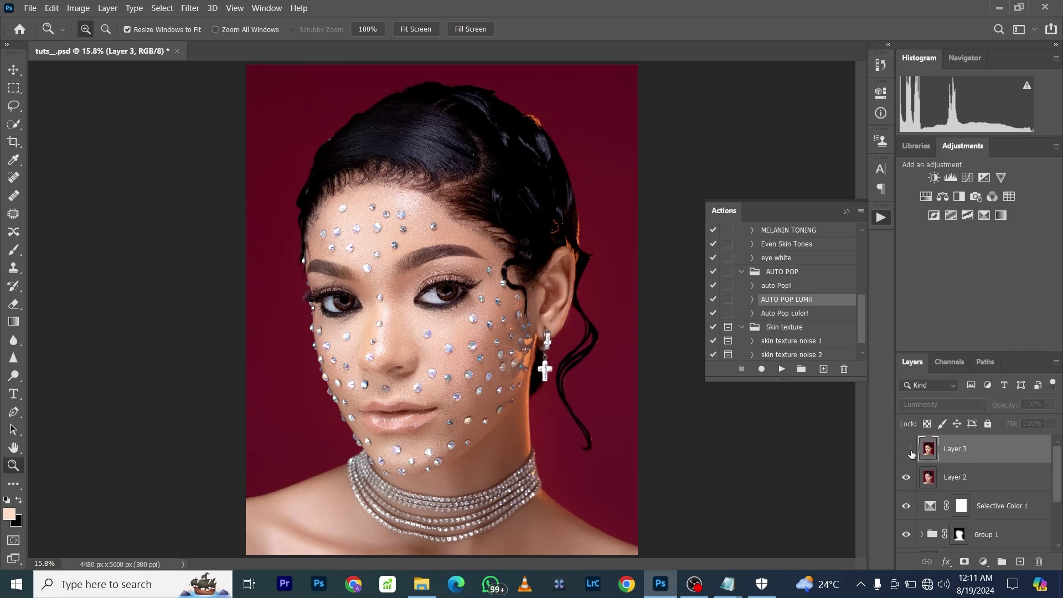
click(907, 450)
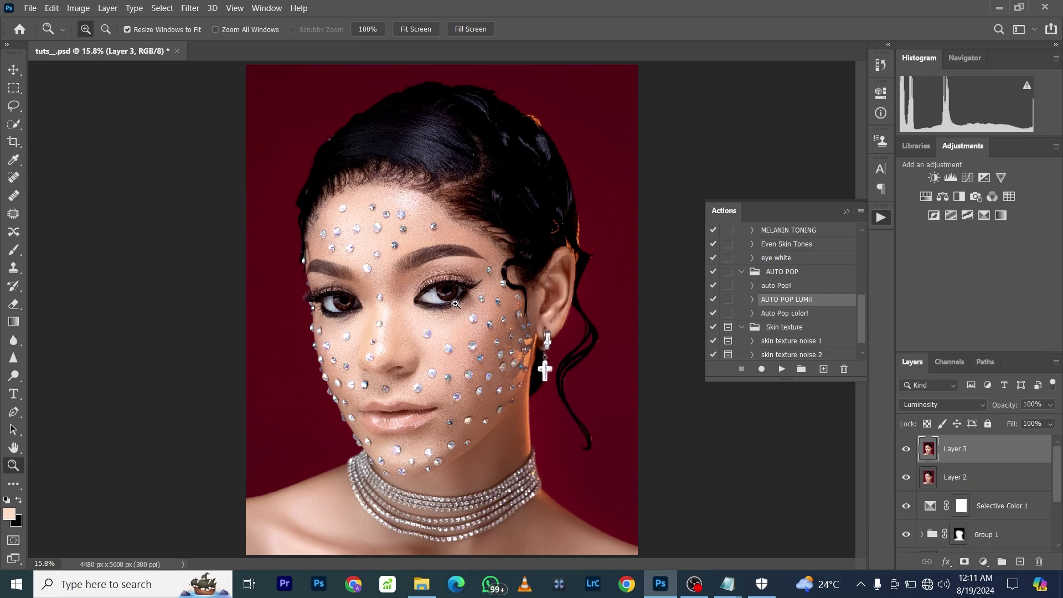
drag(440, 337, 589, 536)
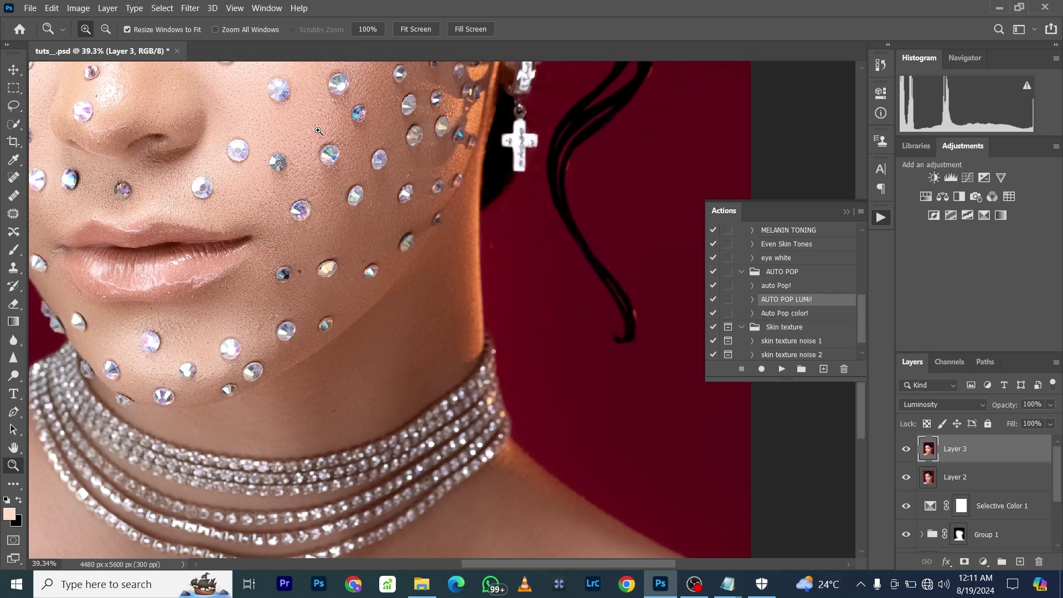
click(234, 8)
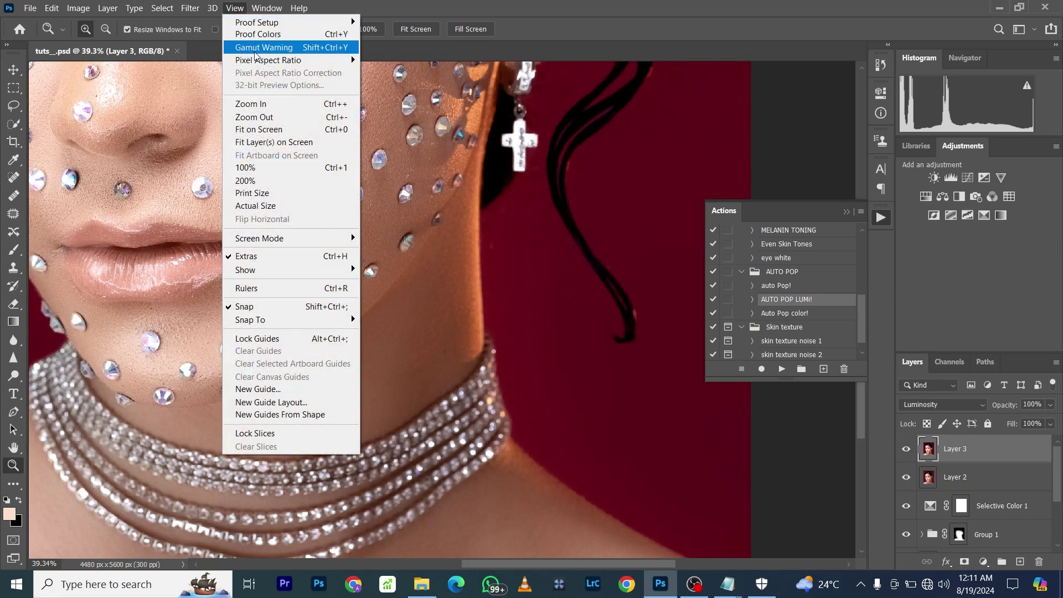
click(279, 129)
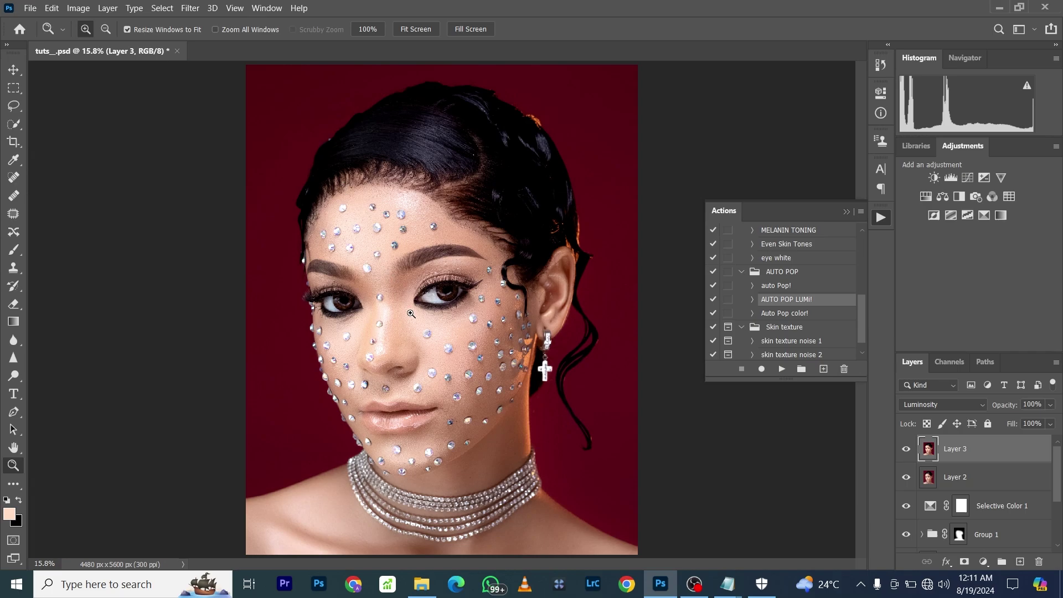